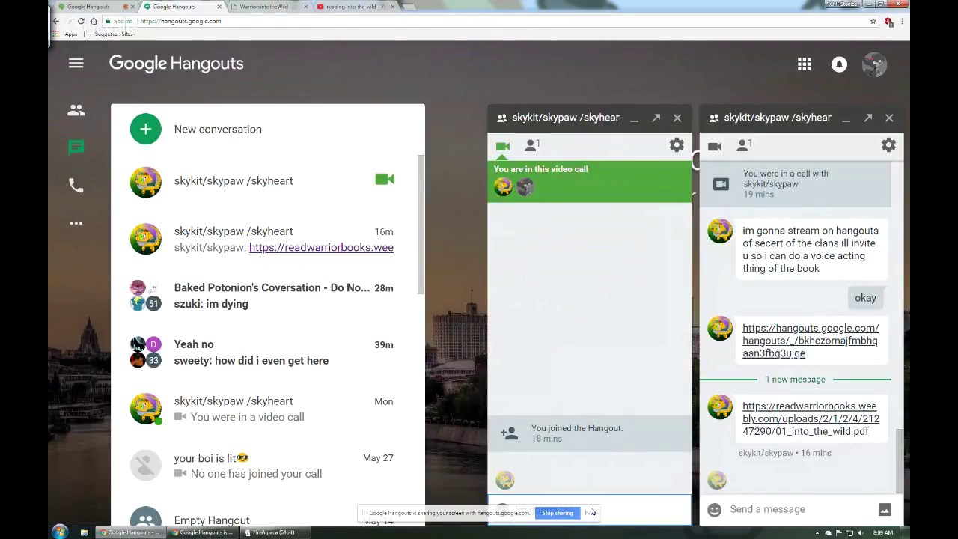
Send "im gonna go" in the video call chat, open the call's join window and close it.
key("Return")
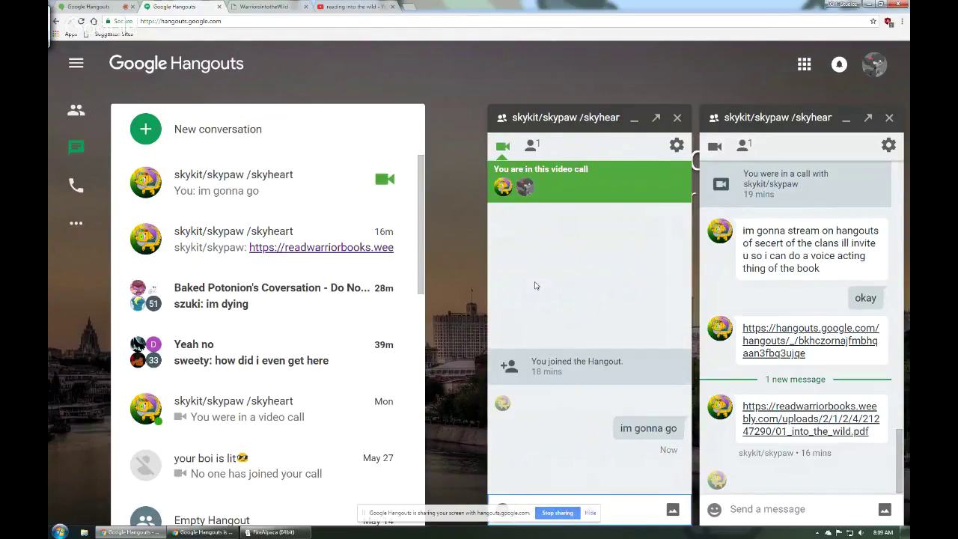
left_click(563, 185)
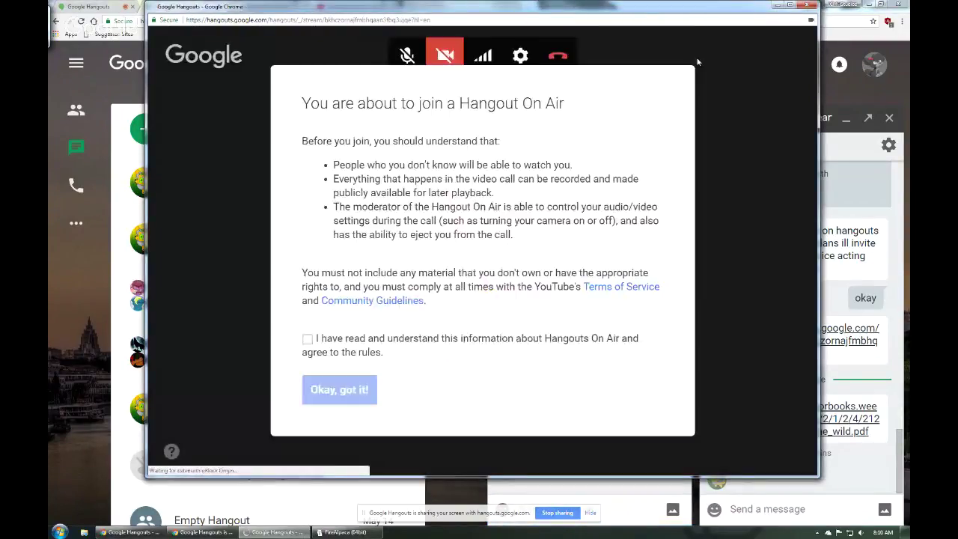
left_click(807, 4)
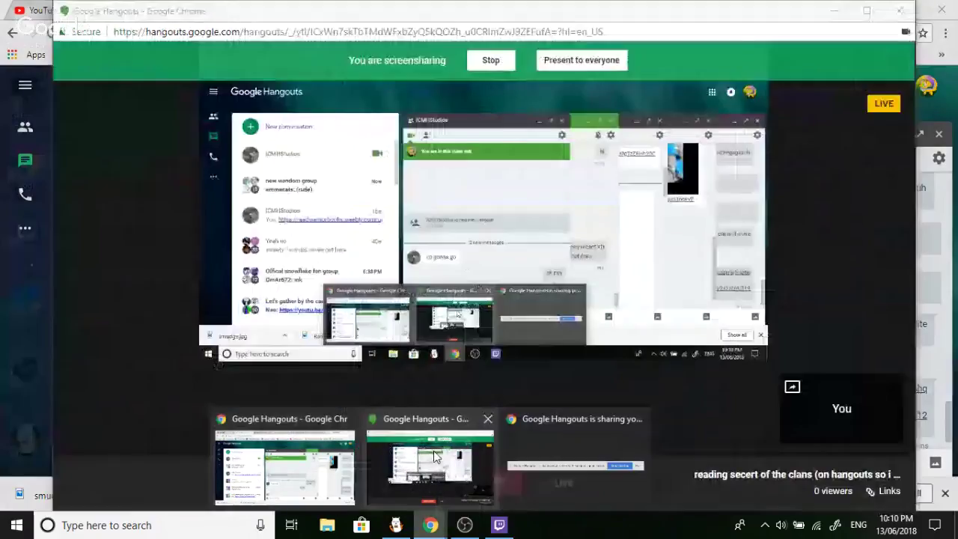
Open the YouTube live event's settings, dismiss the downloads bar and change the event title to "drawing".
left_click(436, 457)
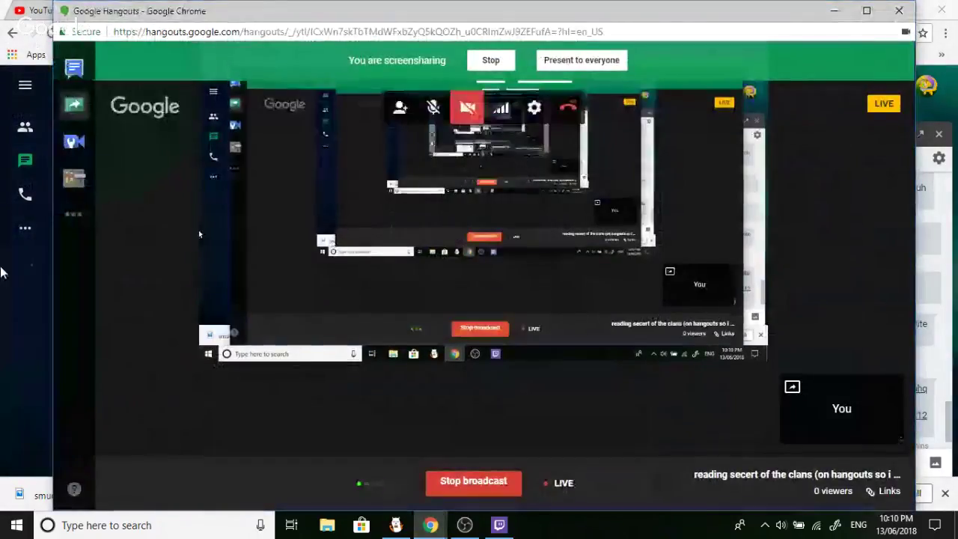
key("alt+Tab")
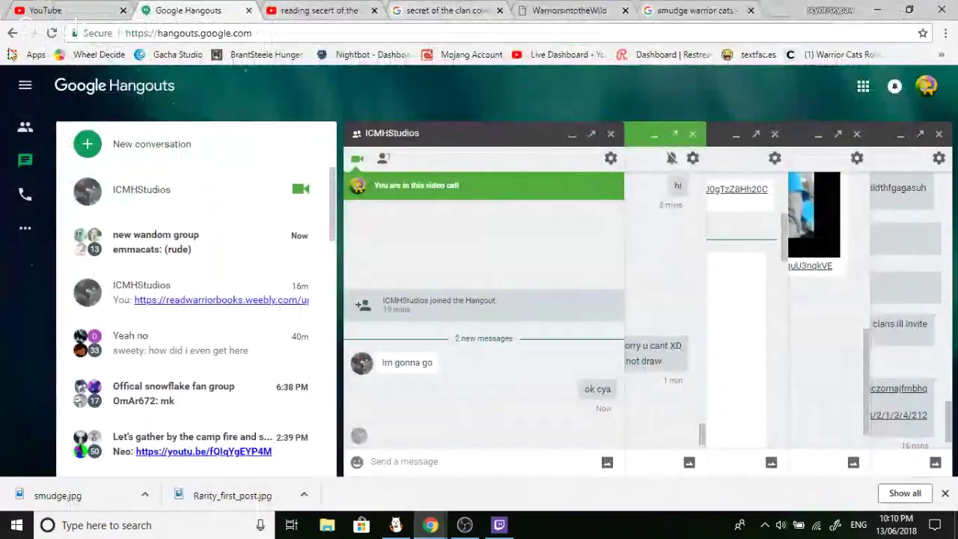
left_click(317, 10)
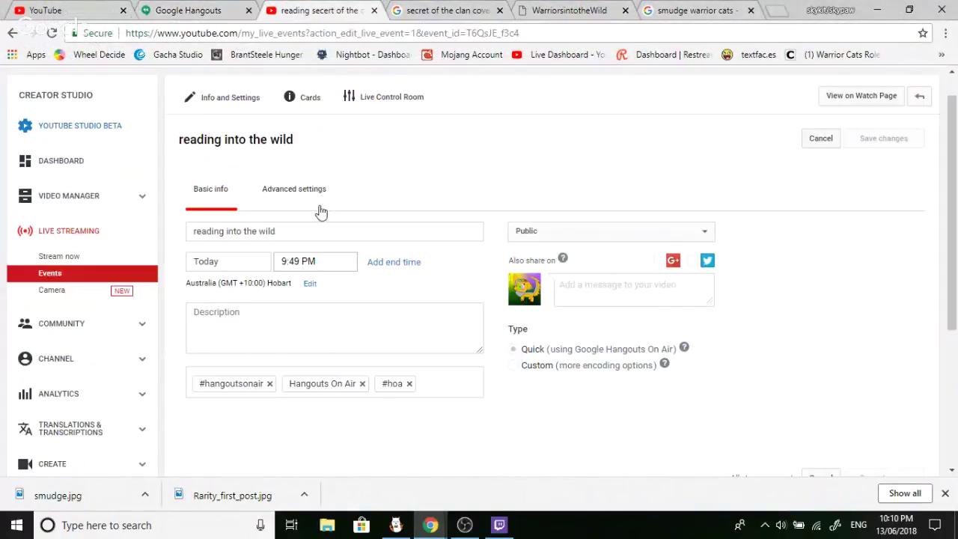
left_click(945, 496)
left_click_drag(375, 231, 4, 273)
key("BackSpace")
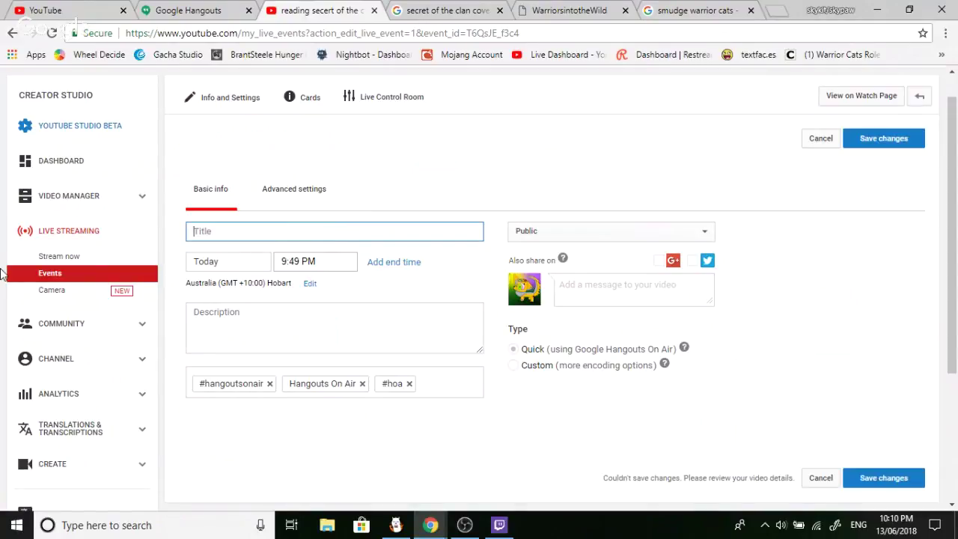
type("drawing")
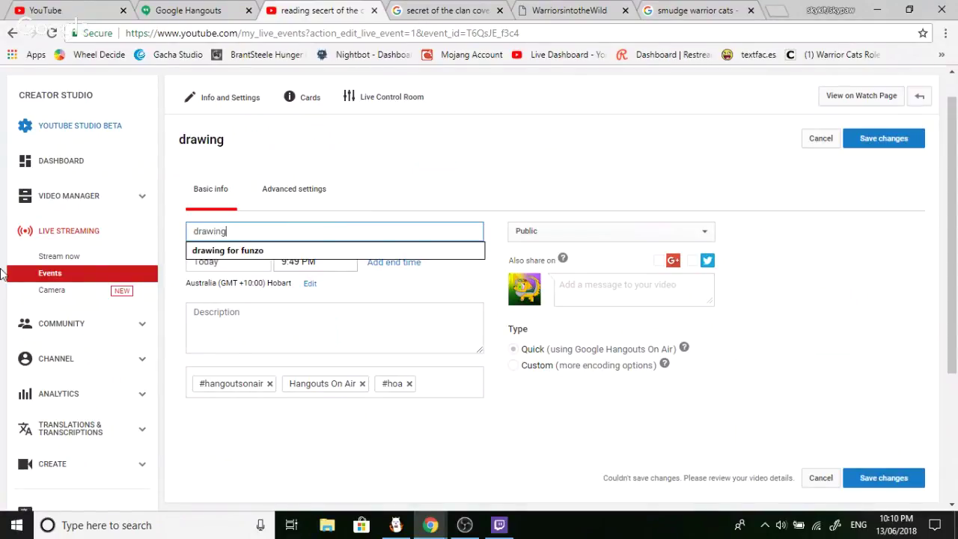
Switch to FireAlpaca, try a pen stroke along the neck below the cat's chin and undo it.
left_click(430, 525)
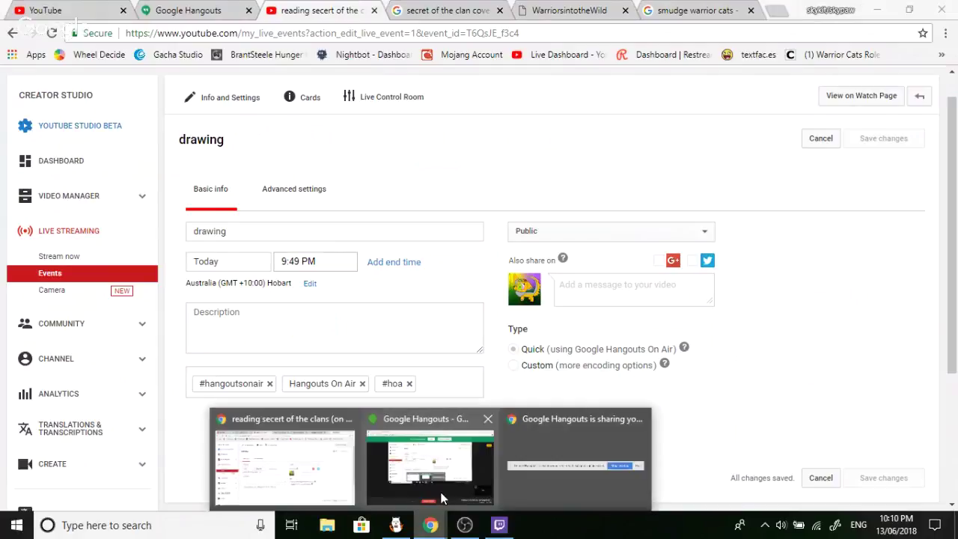
left_click(441, 498)
left_click(394, 525)
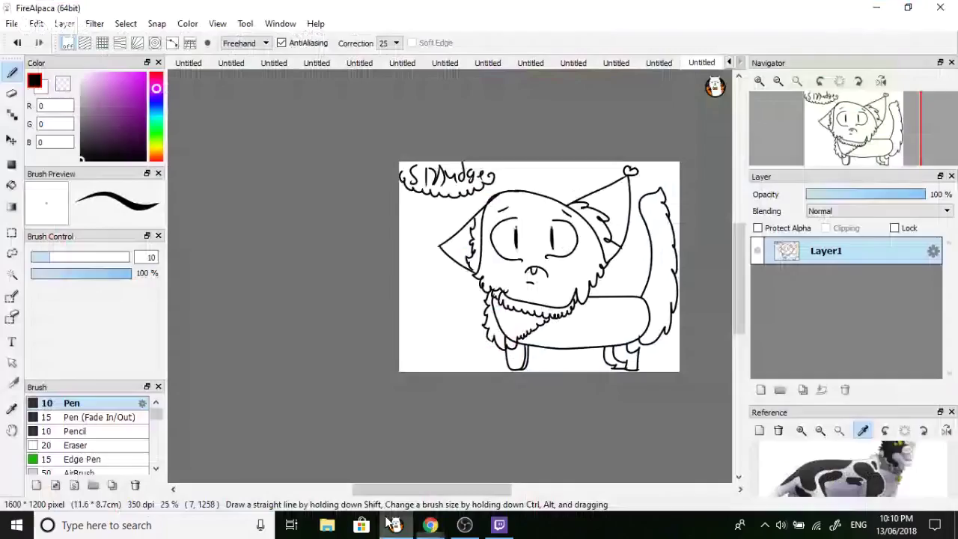
scroll(517, 277, "down", 3)
scroll(534, 335, "up", 5)
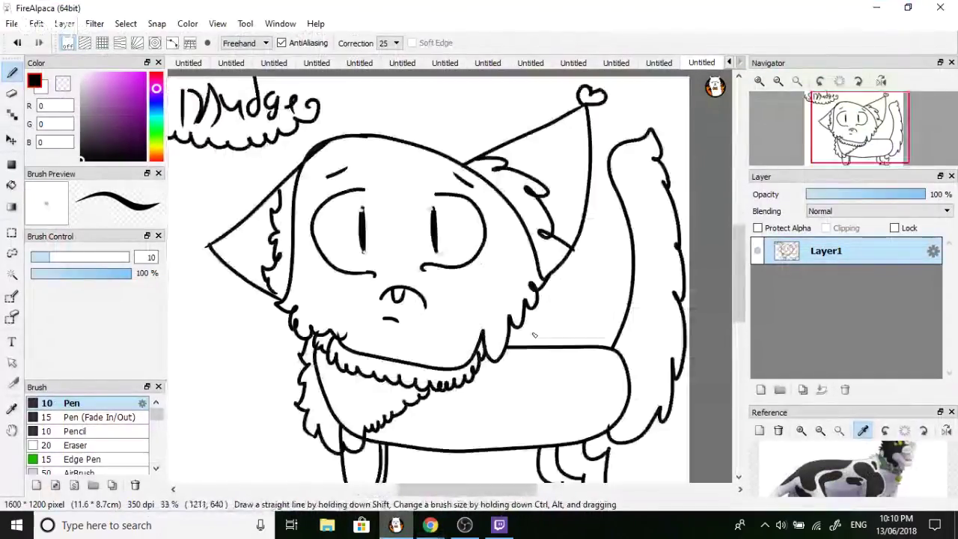
scroll(535, 335, "up", 2)
scroll(374, 322, "down", 3)
scroll(282, 336, "up", 2)
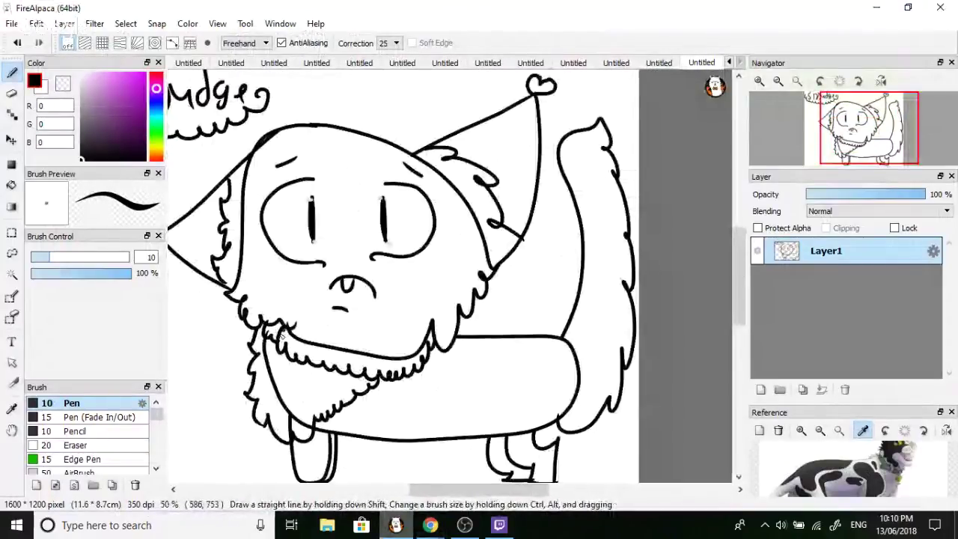
mouse_move(281, 335)
left_mouse_down()
mouse_move(295, 379)
mouse_move(408, 386)
mouse_move(454, 350)
left_mouse_up()
key("ctrl+z")
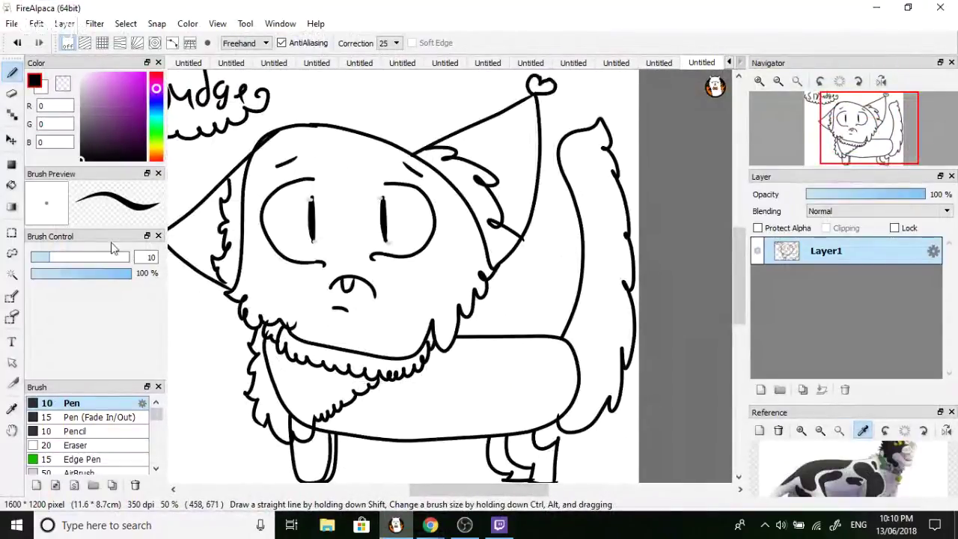
Set the eraser size to 41 and erase the scalloped fur line directly below the cat's chin.
left_click(11, 93)
left_click_drag(279, 350, 292, 356)
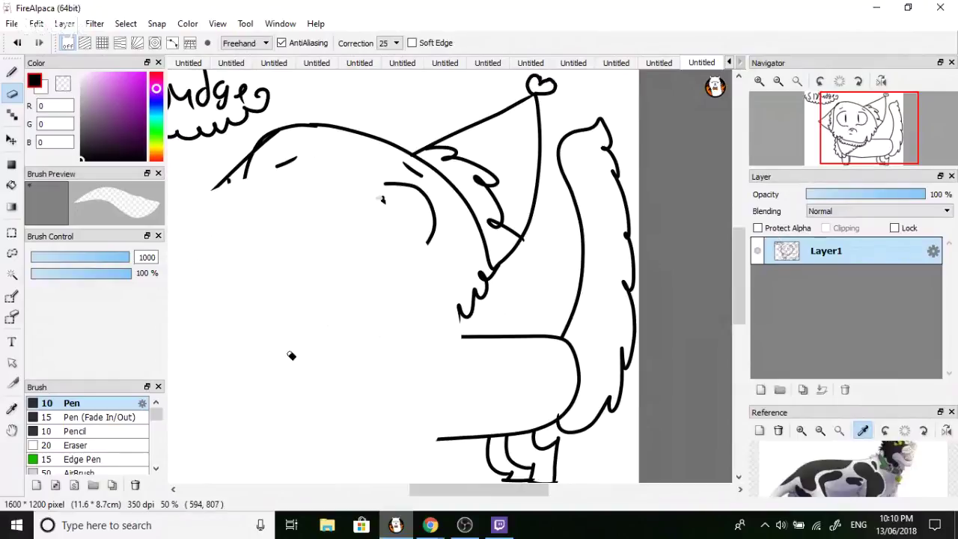
key("ctrl+z")
left_click(97, 258)
scroll(350, 376, "up", 2)
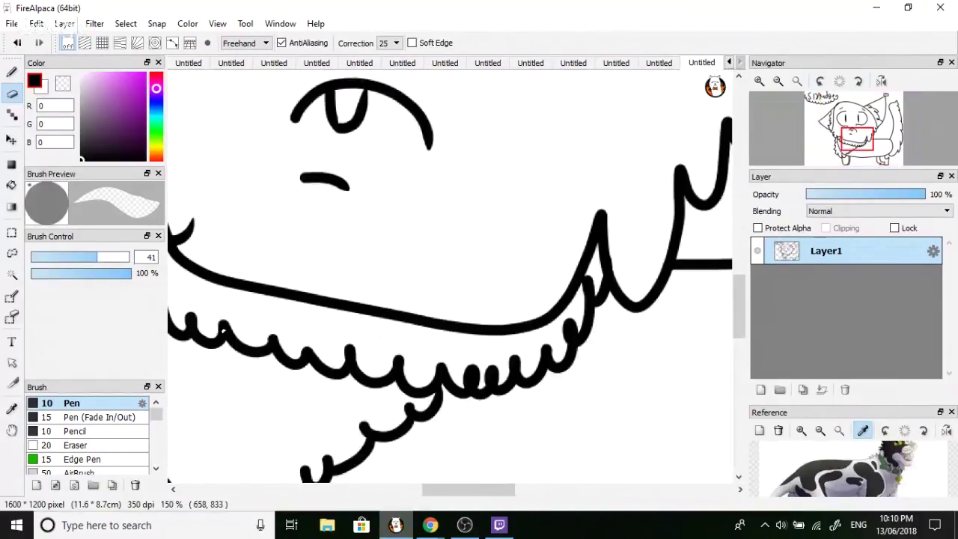
mouse_move(186, 328)
left_mouse_down()
mouse_move(203, 344)
mouse_move(199, 324)
mouse_move(221, 352)
mouse_move(208, 335)
mouse_move(236, 350)
mouse_move(374, 364)
mouse_move(324, 368)
mouse_move(473, 364)
mouse_move(471, 348)
mouse_move(434, 394)
mouse_move(447, 358)
left_mouse_up()
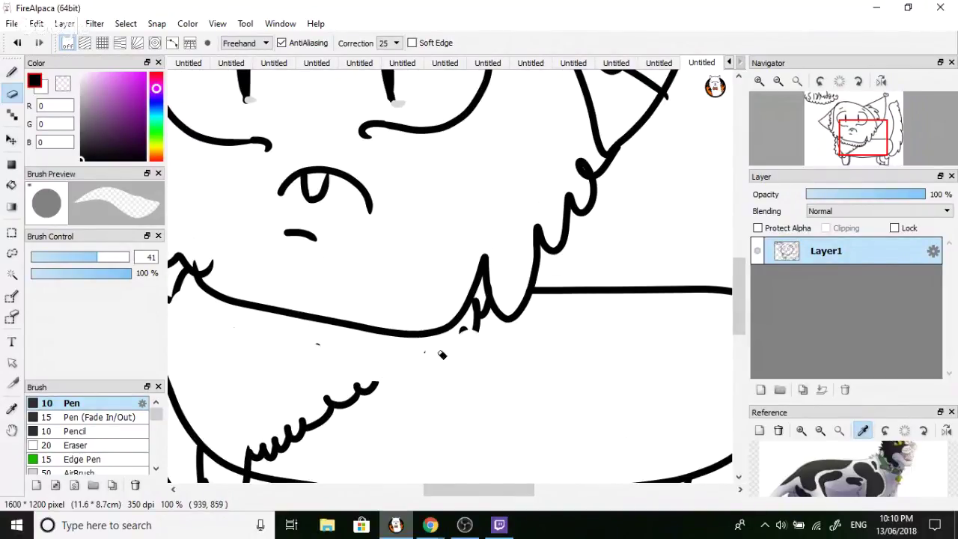
scroll(398, 400, "down", 3)
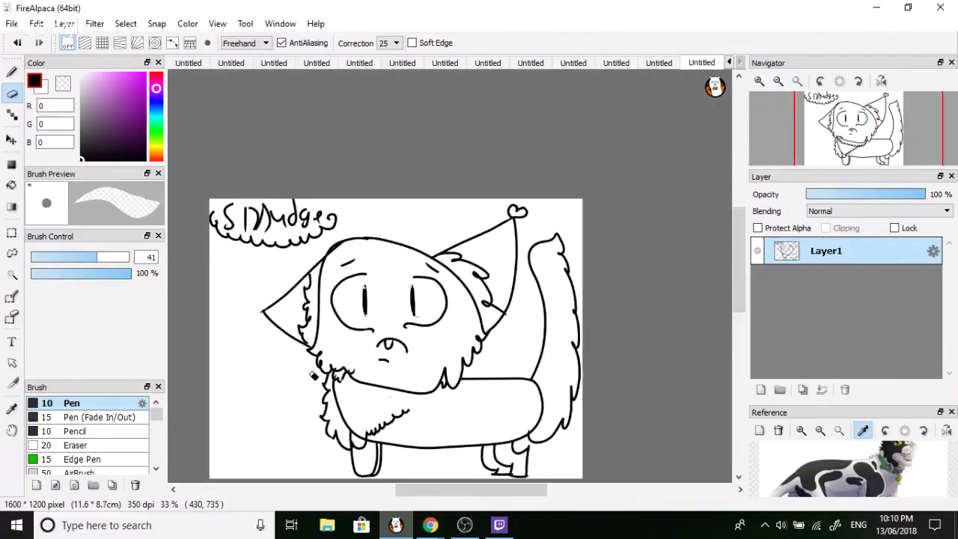
scroll(321, 403, "up", 3)
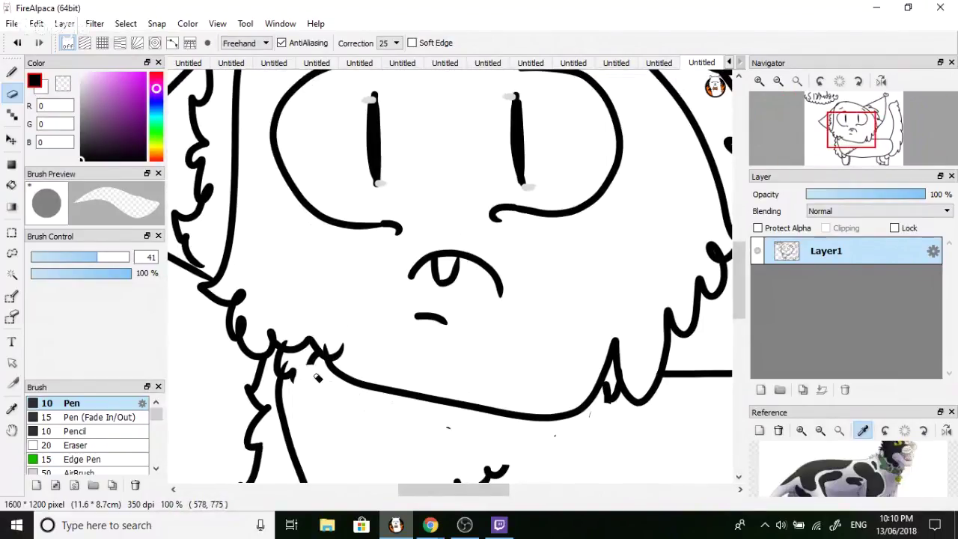
Draw a smooth curved collar line below the cat's chin with the size 10 Pen.
left_click(12, 72)
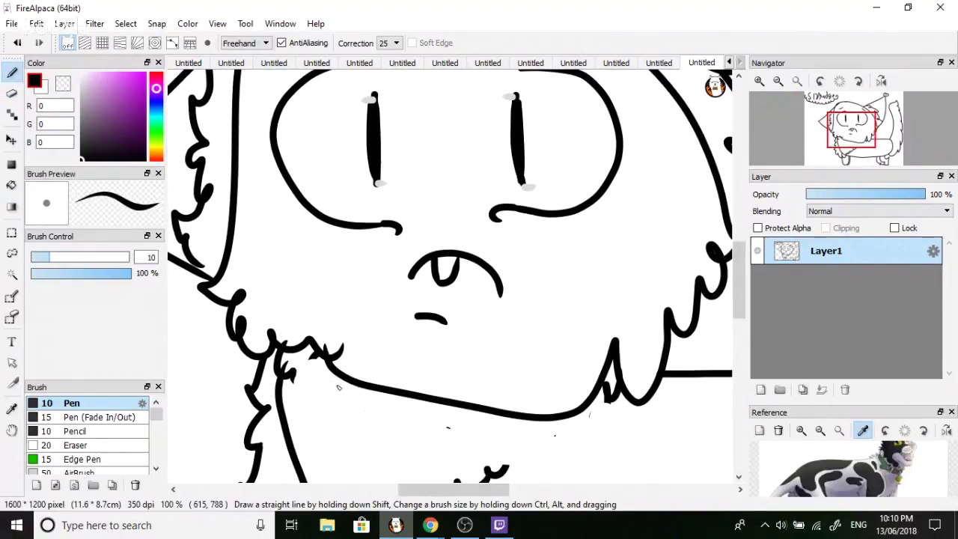
scroll(338, 388, "down", 3)
scroll(343, 409, "up", 2)
mouse_move(318, 335)
left_mouse_down()
mouse_move(309, 346)
mouse_move(386, 399)
mouse_move(438, 399)
mouse_move(523, 368)
left_mouse_up()
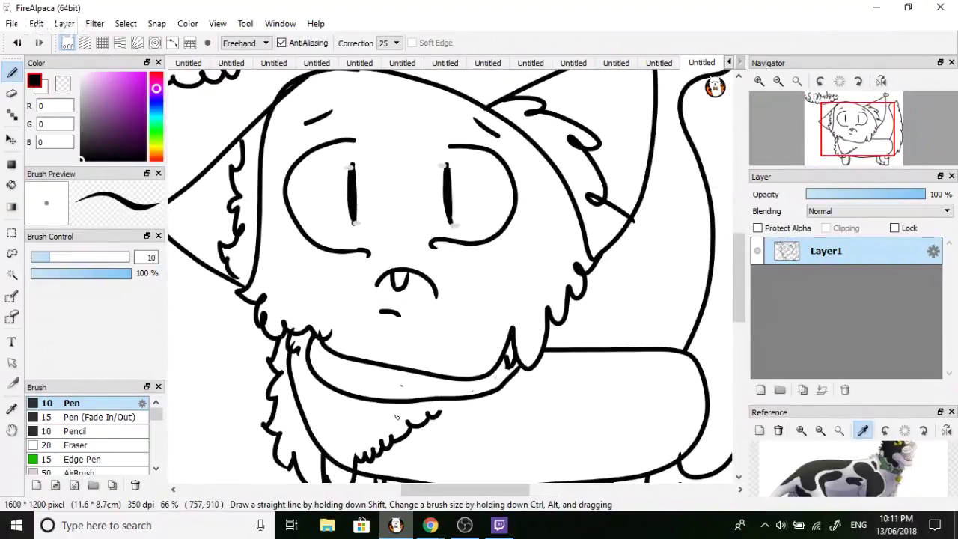
Erase the remaining scalloped fur line running diagonally across the cat's chest below the collar.
scroll(396, 417, "down", 2)
scroll(397, 417, "up", 4)
left_click(11, 93)
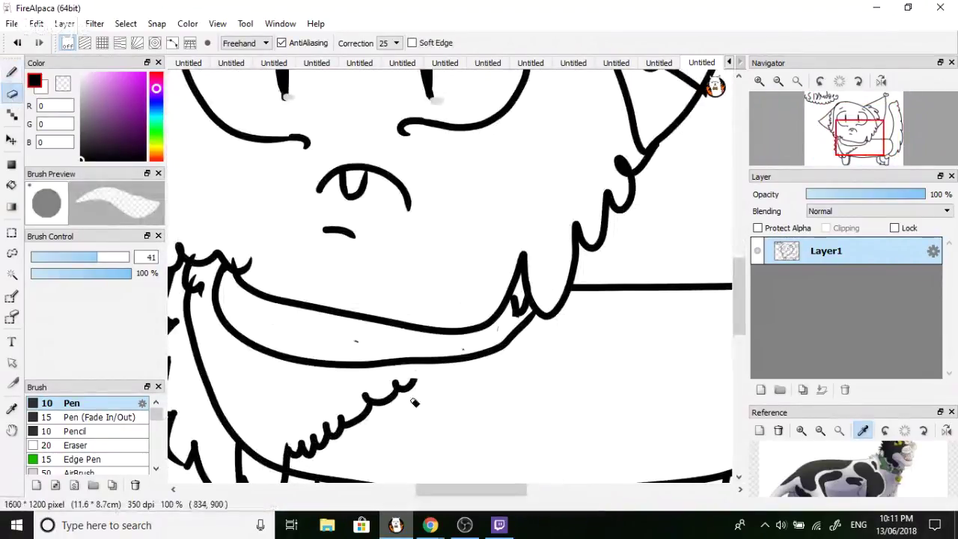
mouse_move(402, 388)
left_mouse_down()
mouse_move(380, 415)
mouse_move(350, 413)
mouse_move(358, 402)
mouse_move(370, 402)
mouse_move(328, 450)
mouse_move(332, 435)
mouse_move(314, 446)
mouse_move(338, 458)
mouse_move(313, 452)
left_mouse_up()
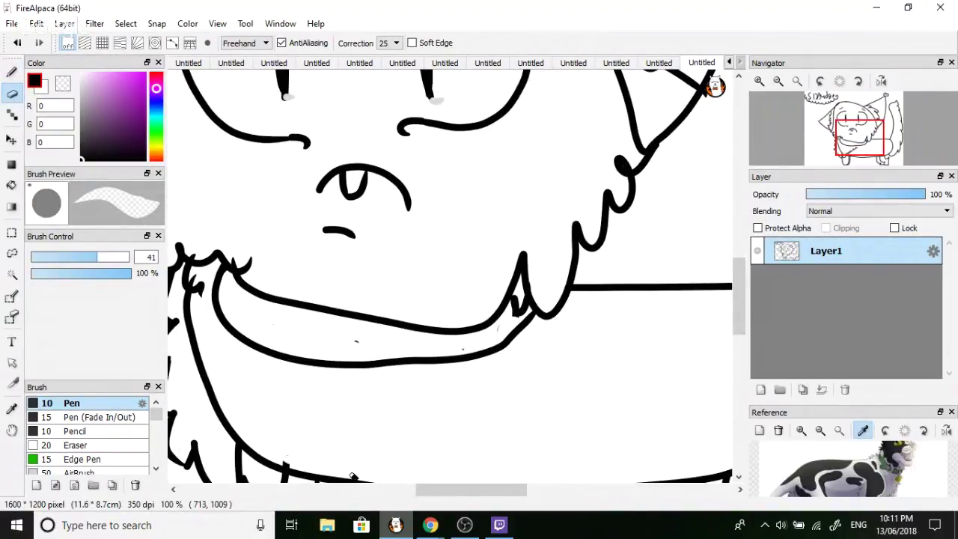
Switch to the YouTube page in Chrome and search for "drawing music".
left_click(431, 524)
left_click(303, 478)
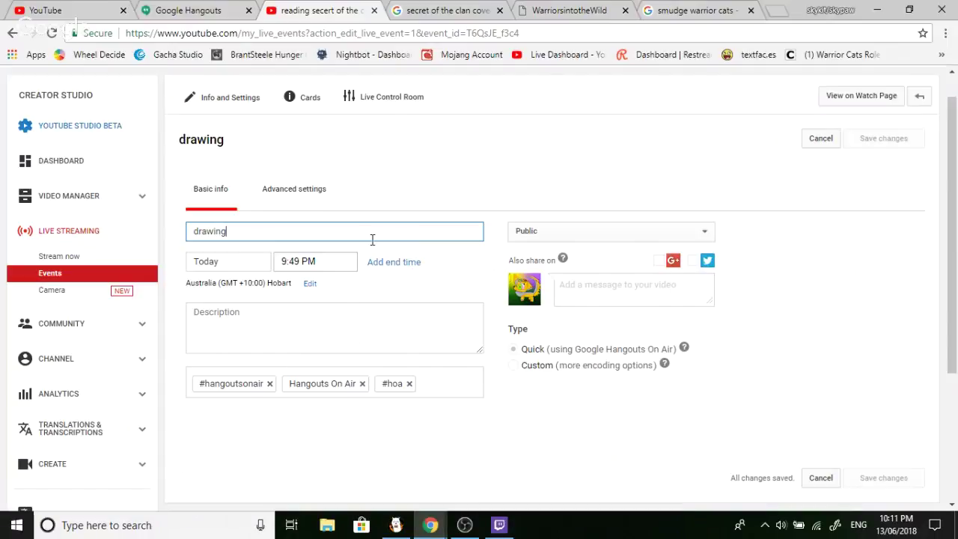
left_click(412, 18)
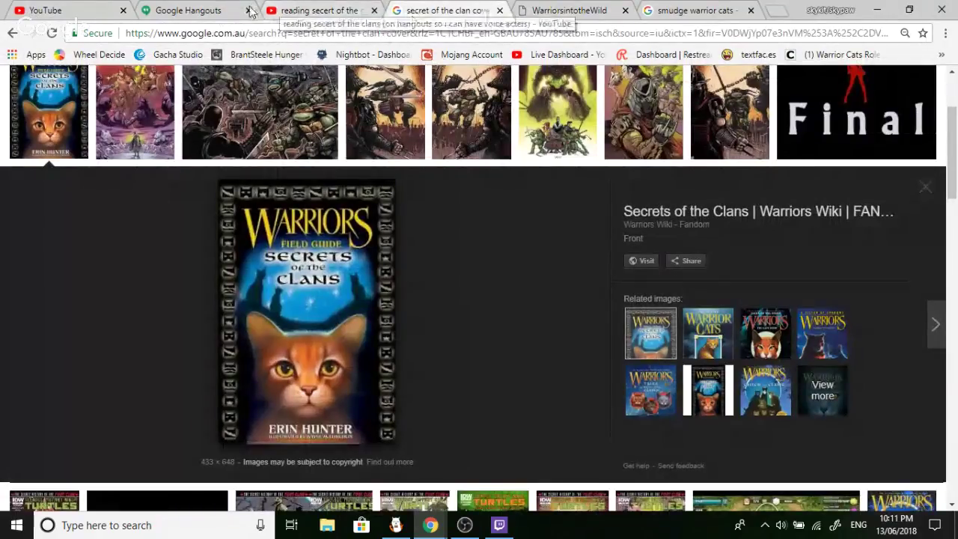
left_click(323, 11)
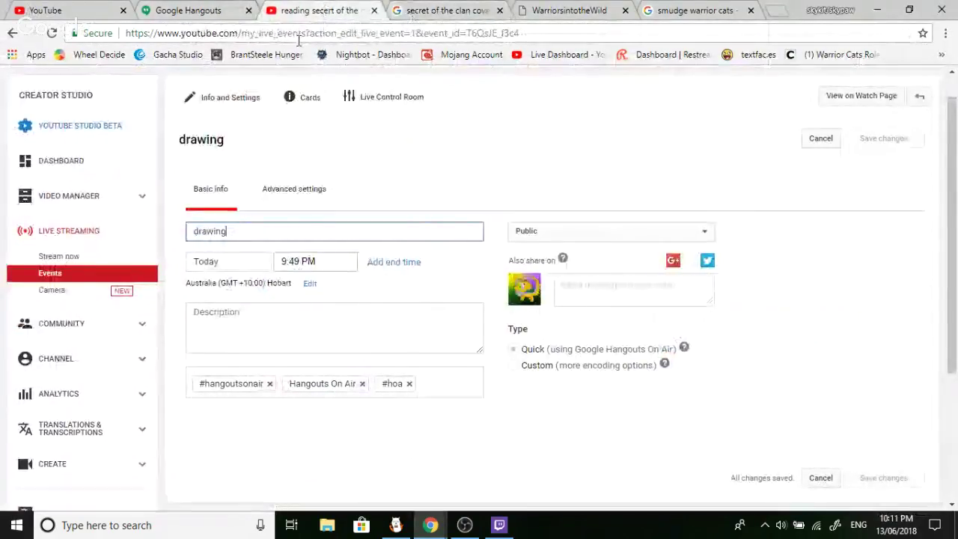
left_click(406, 82)
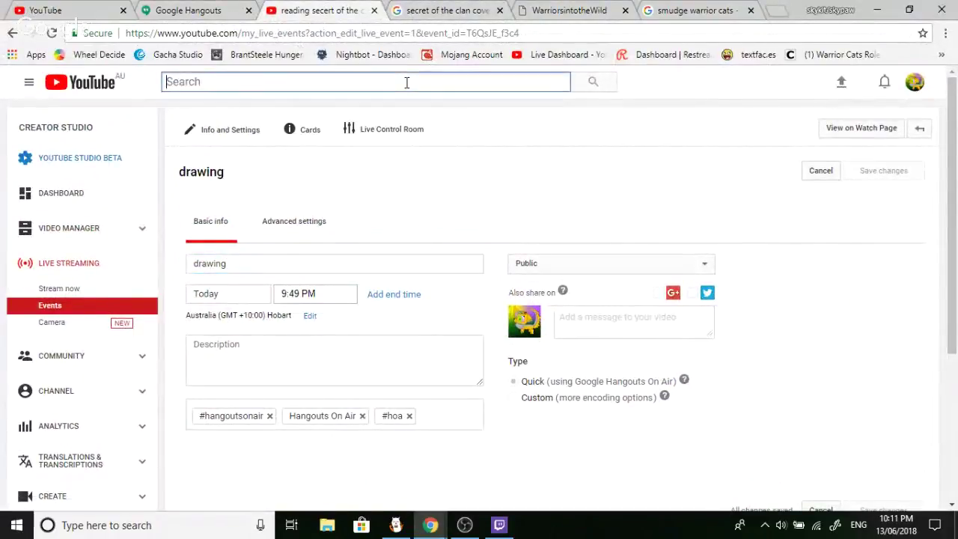
type("dr")
key("BackSpace")
key("BackSpace")
type("drawing music")
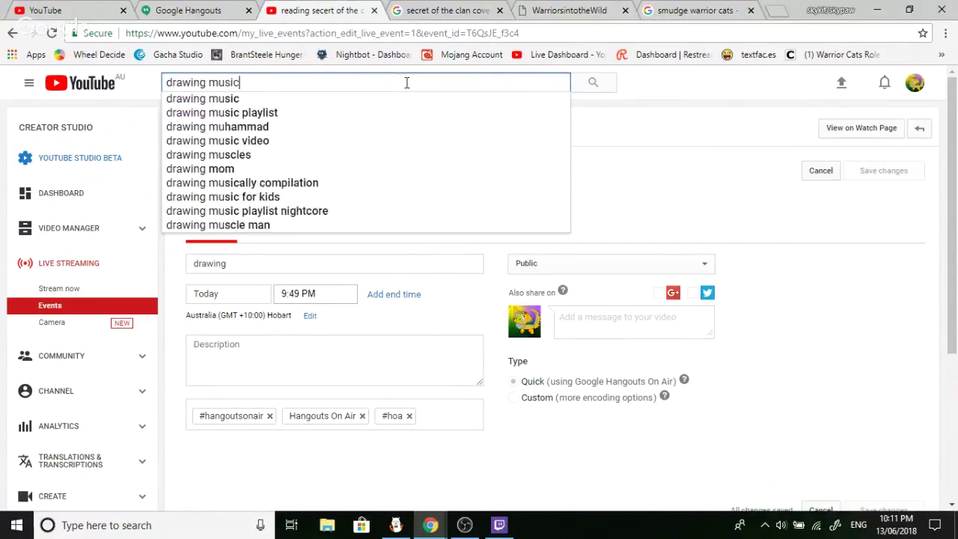
key("Return")
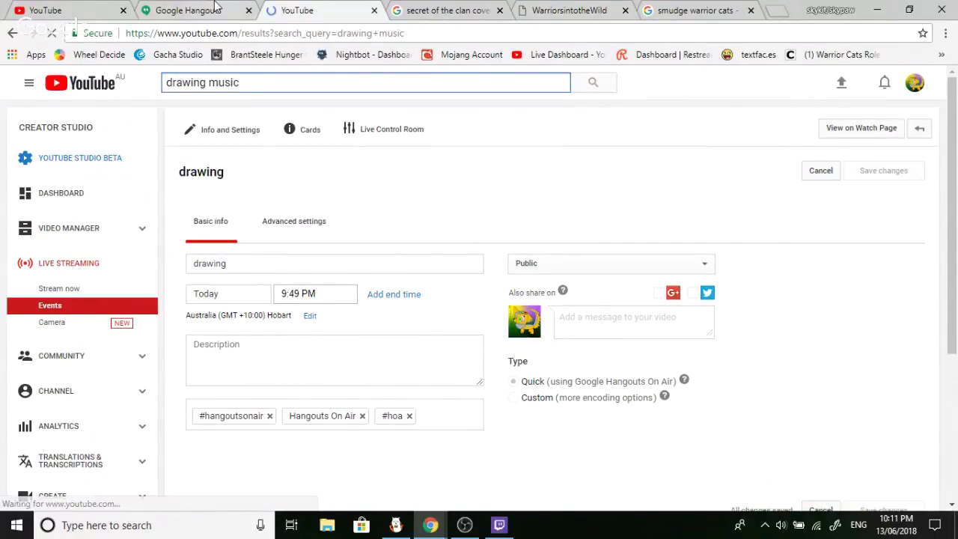
Send the message "but i am live XD" to the new wandom group conversation in Google Hangouts.
left_click(214, 10)
left_click(670, 448)
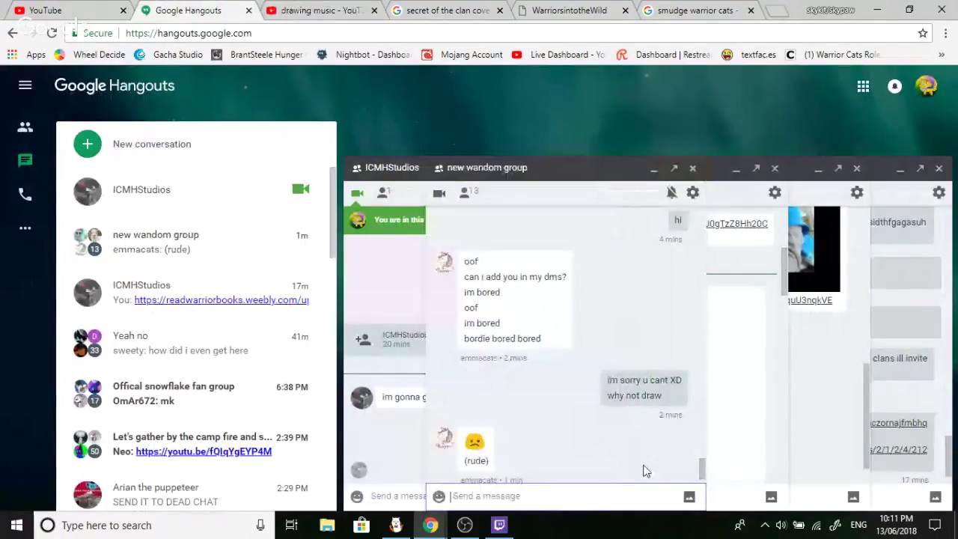
type("but i am l")
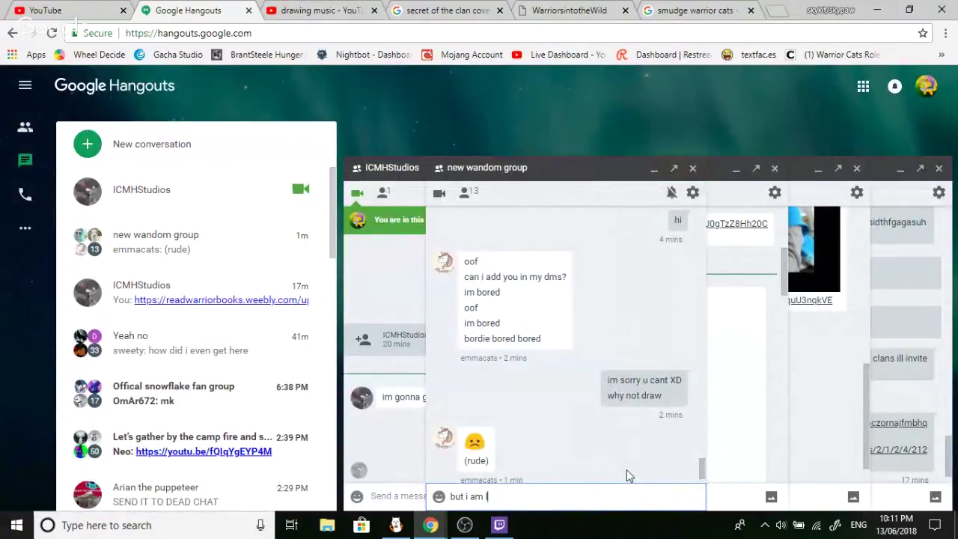
type("ive XD")
key("Return")
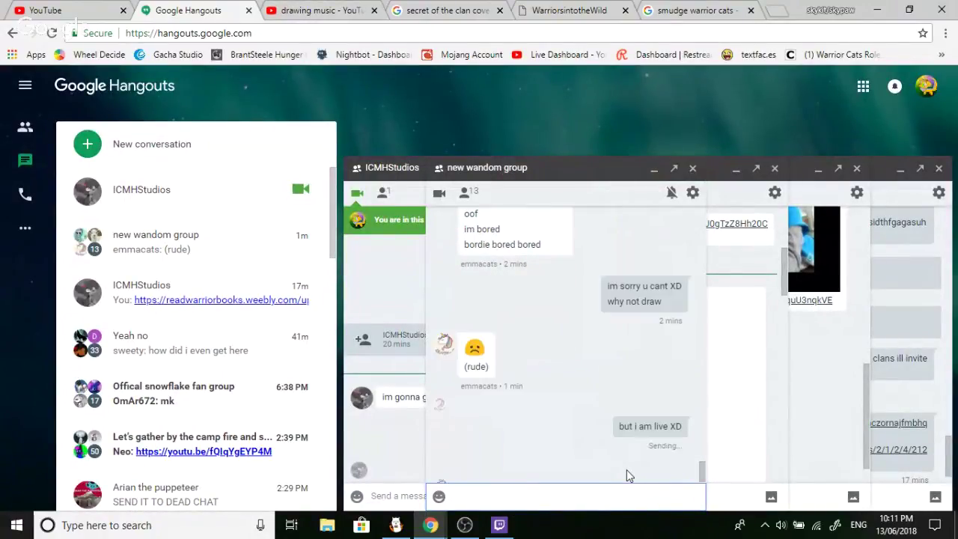
Switch to FireAlpaca and select the Pen tool for work on the cat's collar.
left_click(395, 524)
scroll(476, 387, "down", 3)
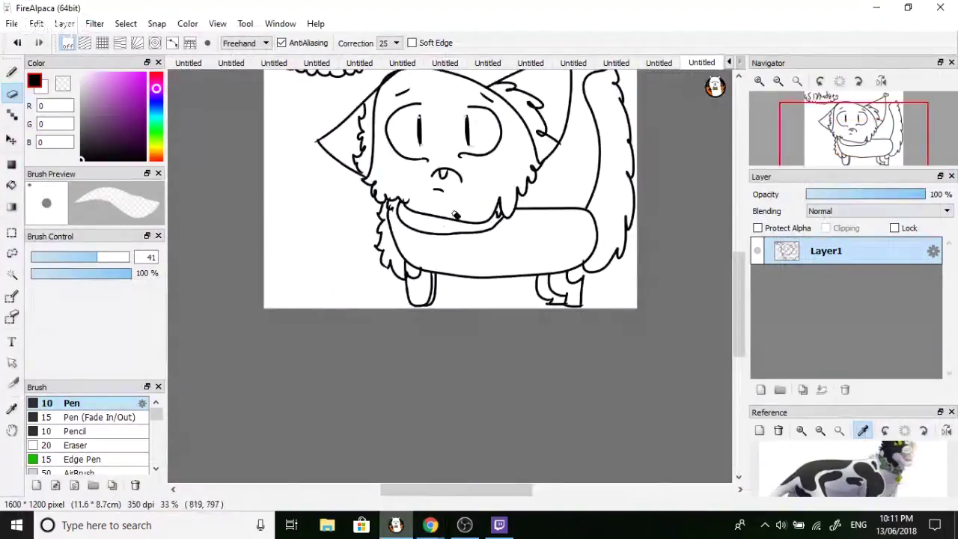
scroll(476, 388, "up", 2)
left_click(12, 73)
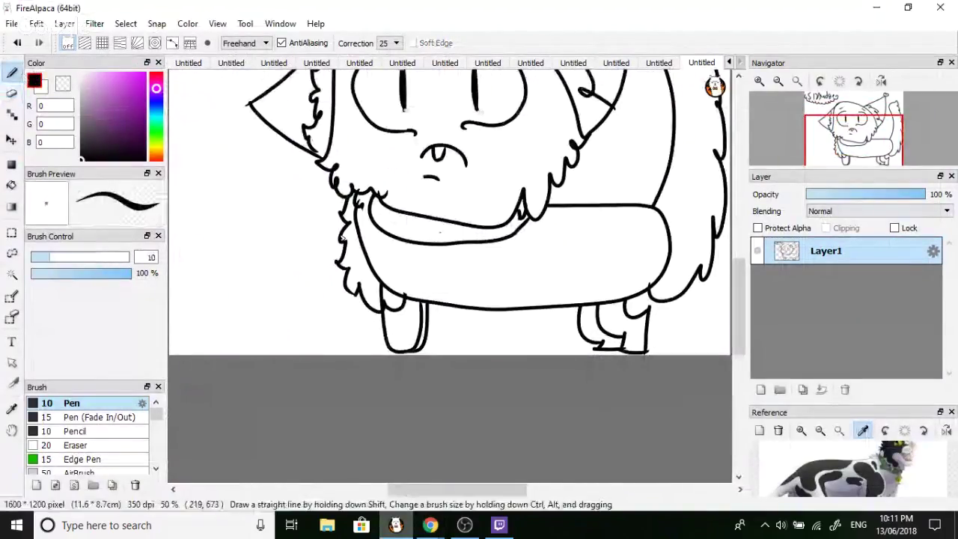
scroll(424, 250, "up", 2)
mouse_move(405, 226)
left_mouse_down()
mouse_move(463, 307)
mouse_move(539, 223)
left_mouse_up()
key("ctrl+z")
mouse_move(411, 227)
left_mouse_down()
mouse_move(406, 278)
mouse_move(540, 241)
mouse_move(523, 220)
left_mouse_up()
key("ctrl+z")
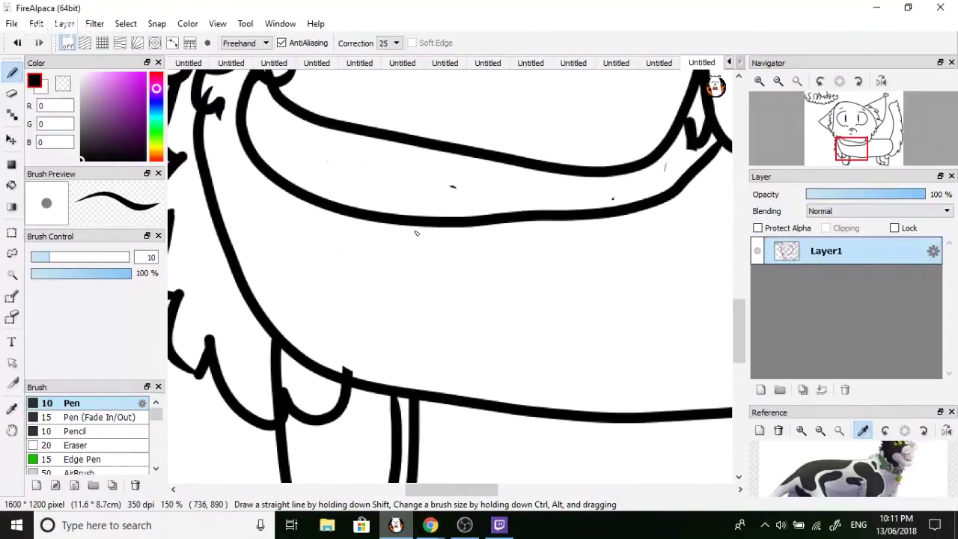
Draw a rounded tag hanging from the lower edge of the cat's collar with the Pen.
mouse_move(415, 234)
left_mouse_down()
mouse_move(391, 304)
mouse_move(426, 344)
mouse_move(489, 342)
mouse_move(506, 324)
mouse_move(504, 243)
mouse_move(480, 221)
left_mouse_up()
scroll(398, 224, "up", 1)
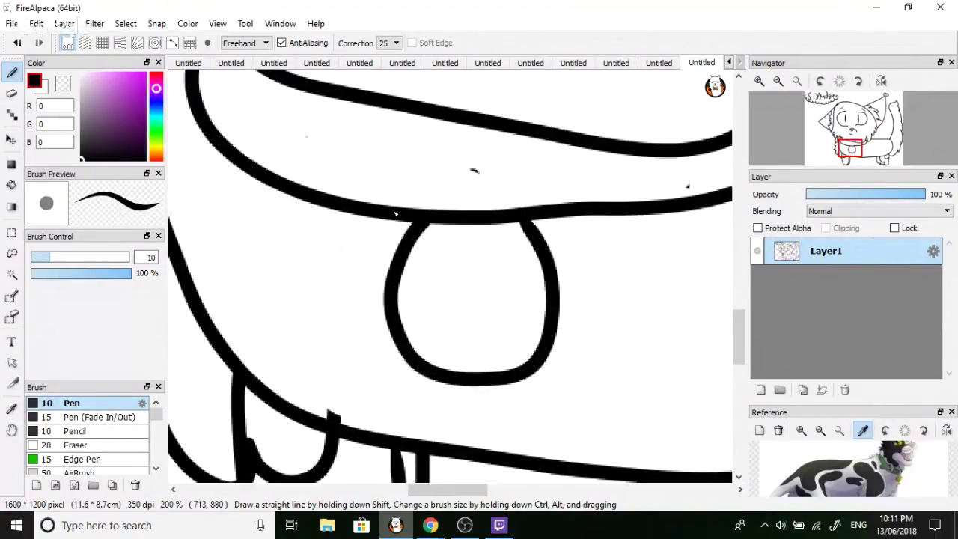
Draw curved dividing lines and small round dots along the cat's collar, plus a short stroke beside the tag, with the Pen.
left_click_drag(383, 218, 367, 241)
scroll(380, 251, "down", 3)
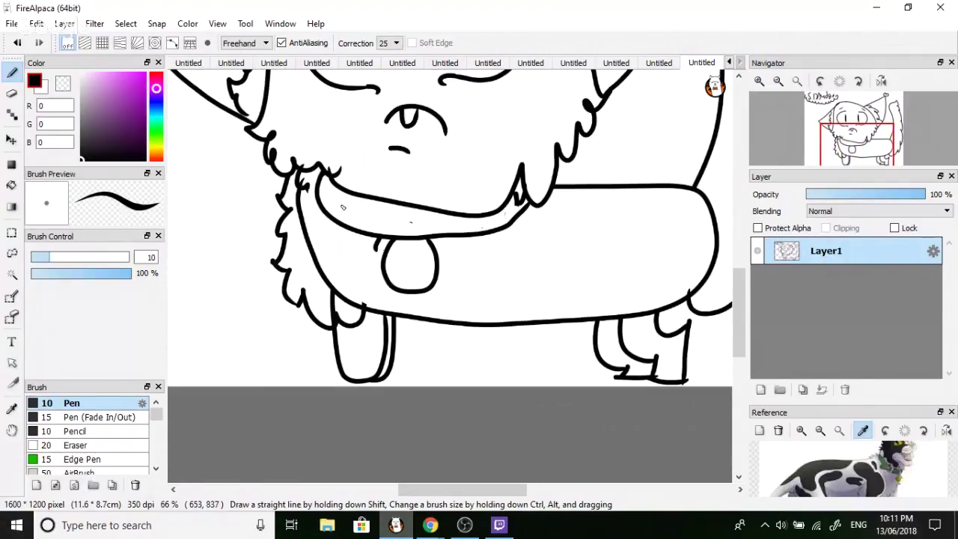
scroll(338, 196, "up", 2)
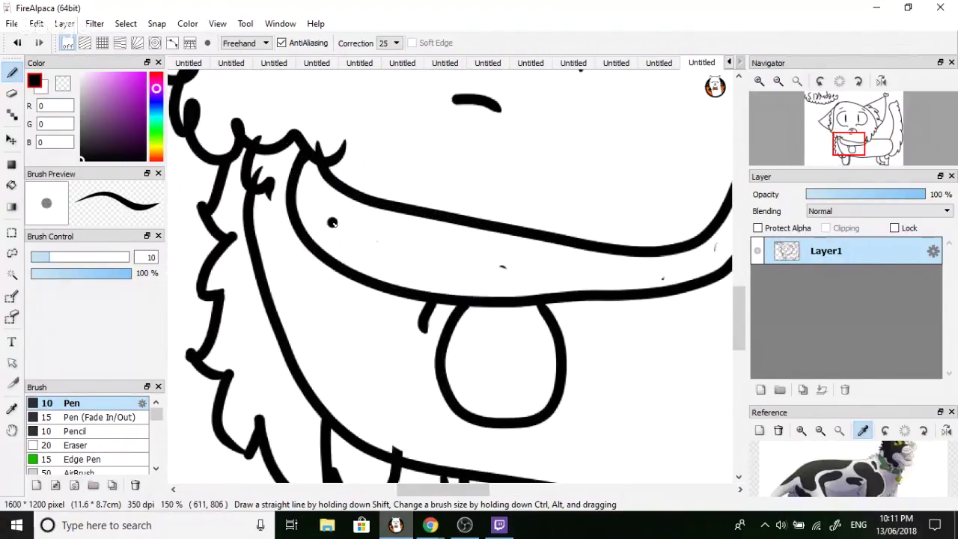
mouse_move(373, 203)
left_mouse_down()
mouse_move(383, 253)
mouse_move(366, 282)
left_mouse_up()
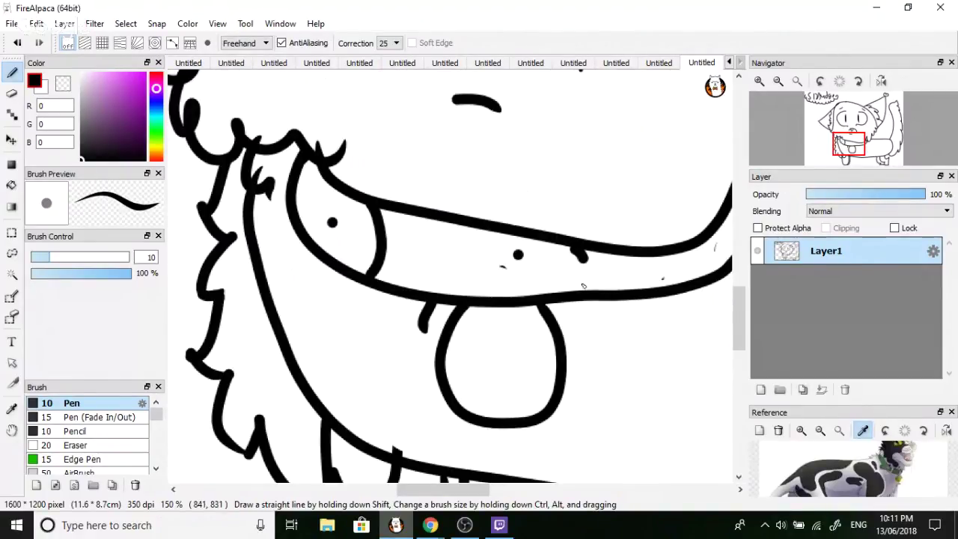
scroll(569, 277, "down", 5)
scroll(598, 277, "up", 4)
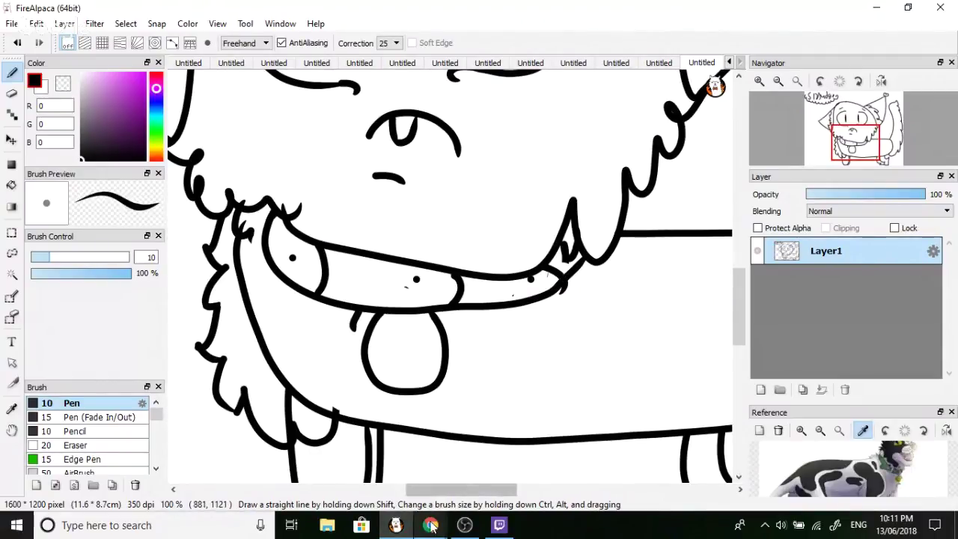
Switch to Google Hangouts in Chrome and send "im live on youtube so say hi" to the new wandom group.
mouse_move(430, 525)
left_click(333, 464)
left_click(514, 435)
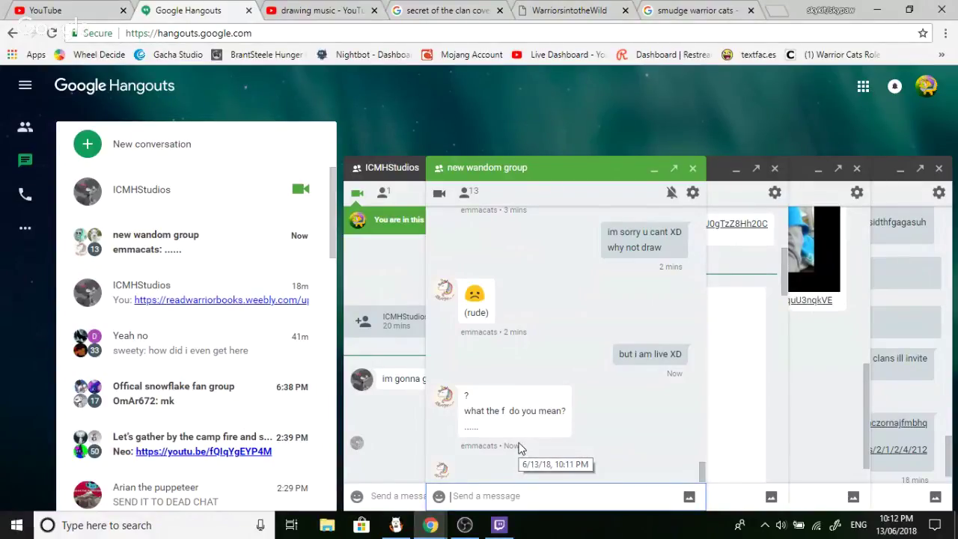
type("i")
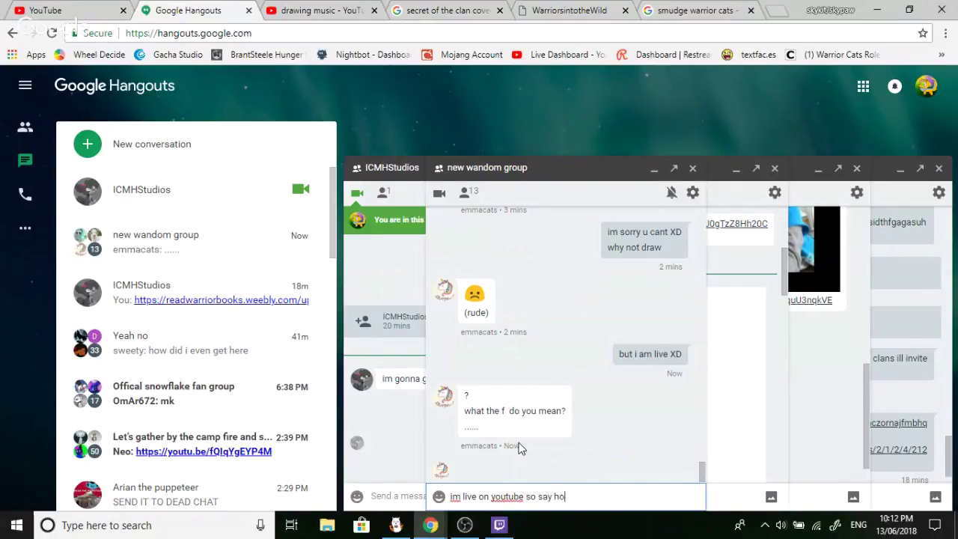
type("m live on youtube so say hi")
key("Return")
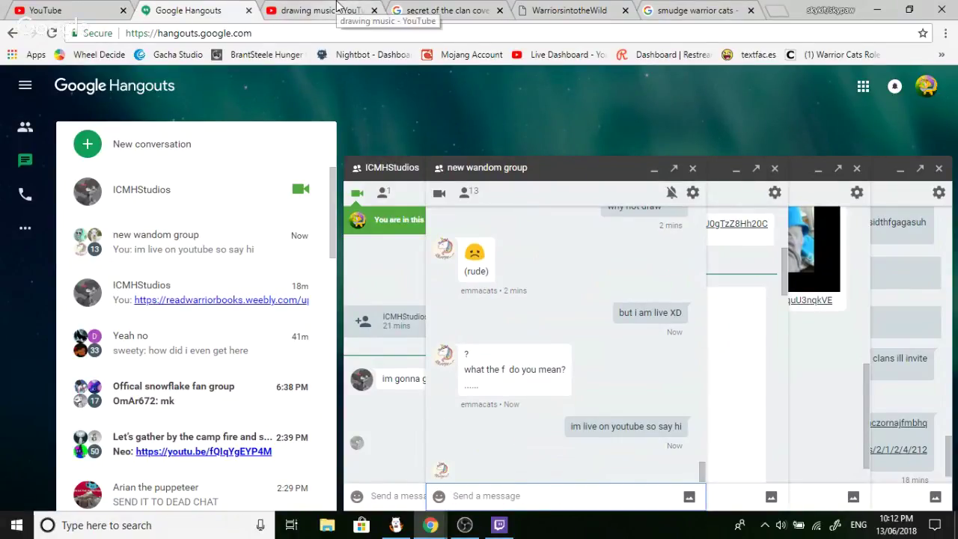
Open the 2-Hour Epic Music Mix video on YouTube and reply "yes" in the new wandom group conversation.
left_click(338, 9)
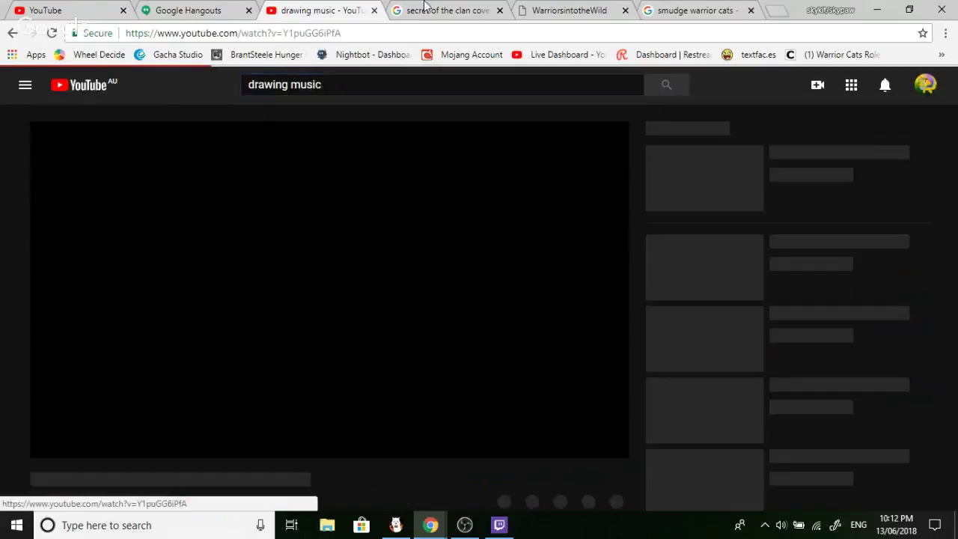
left_click(221, 10)
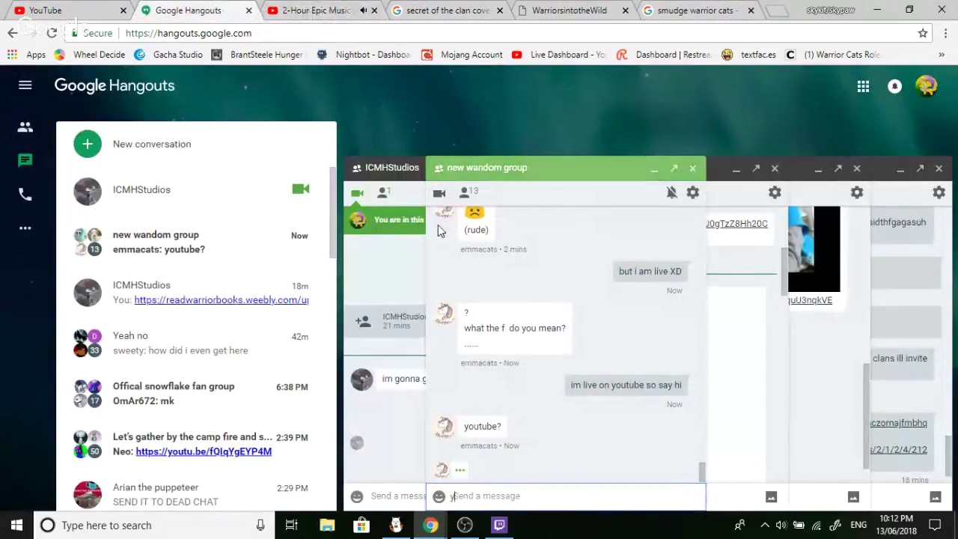
type("yes")
key("Return")
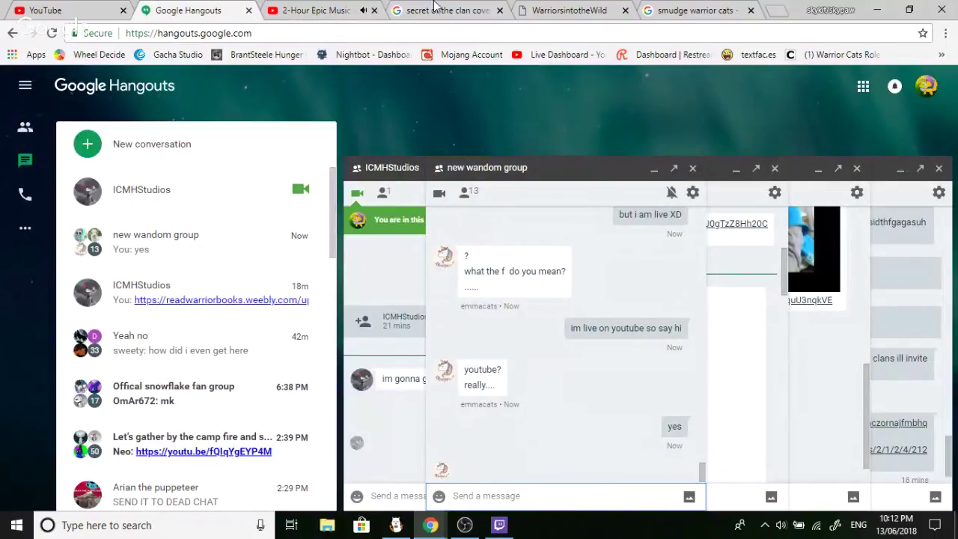
Skip the ad on the music video and send a short emoticon to the new wandom group.
left_click(333, 10)
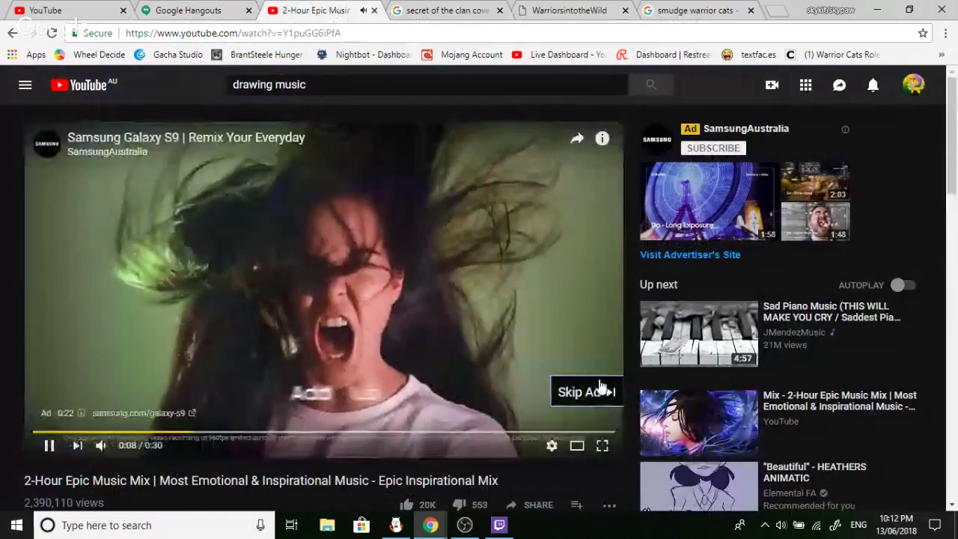
left_click(599, 389)
left_click(225, 10)
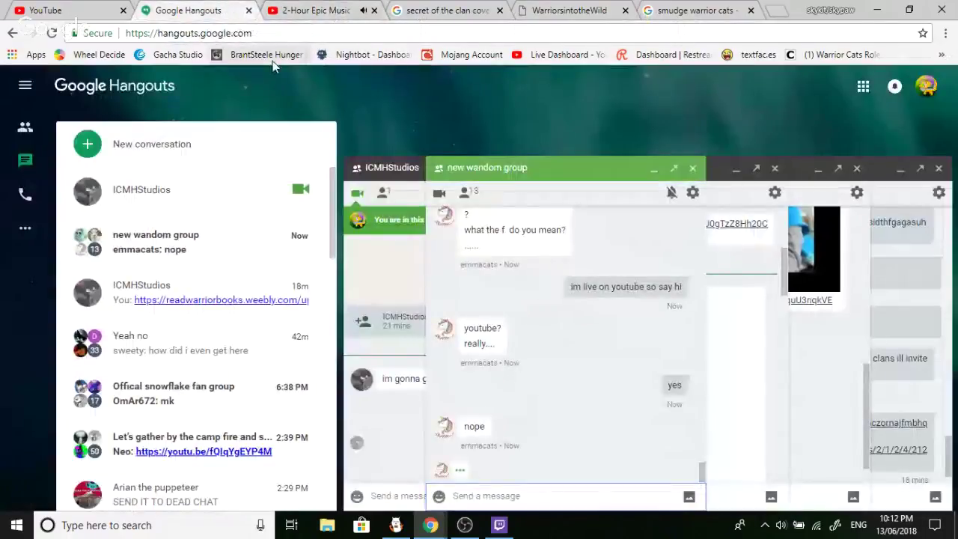
left_click(567, 369)
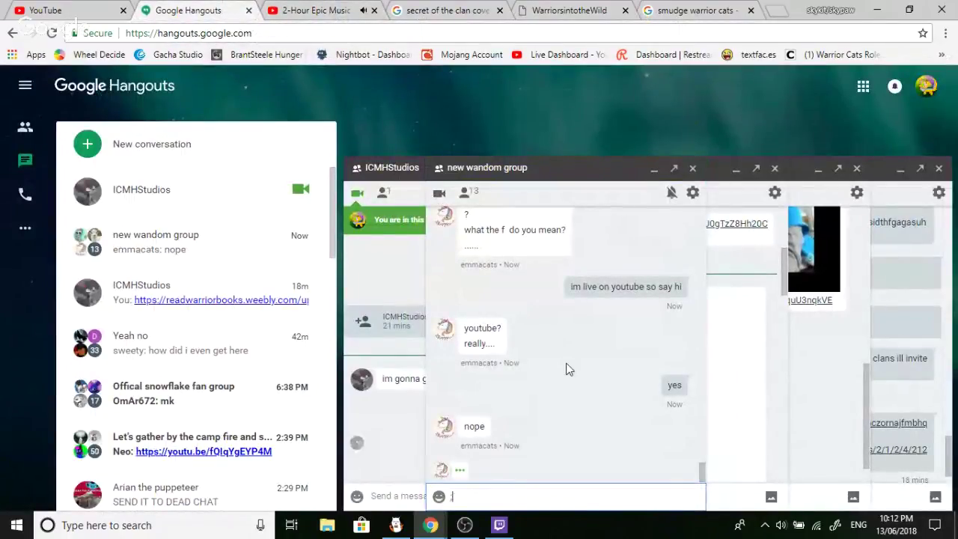
Load youtube.com in the tab showing the Secrets of the Clans image search and open the current live stream "drawing".
left_click(442, 10)
left_click(368, 33)
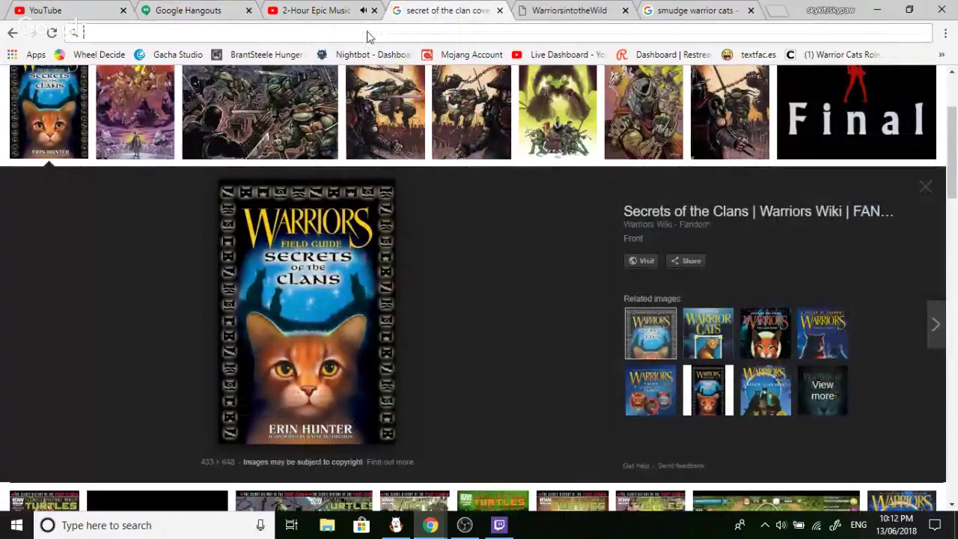
type("youtube.com")
key("Return")
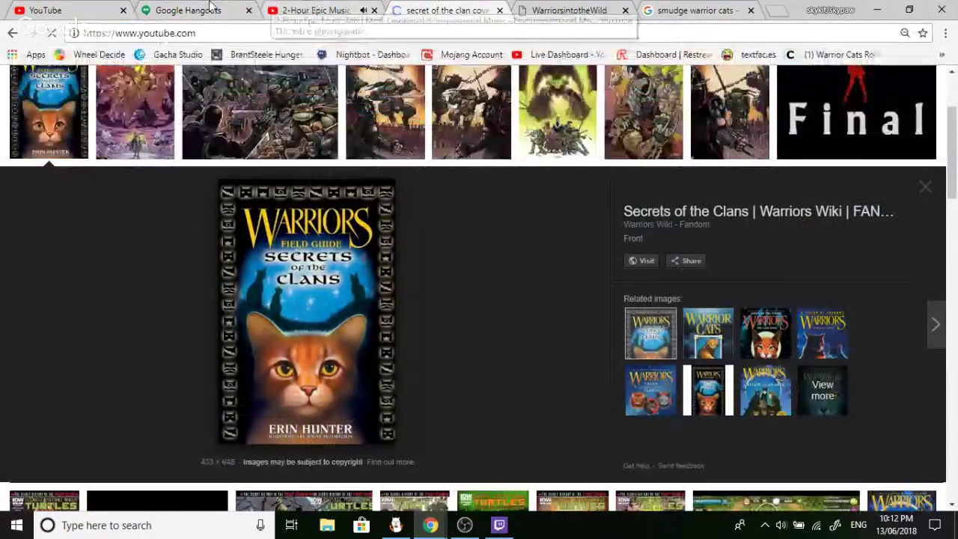
left_click(187, 9)
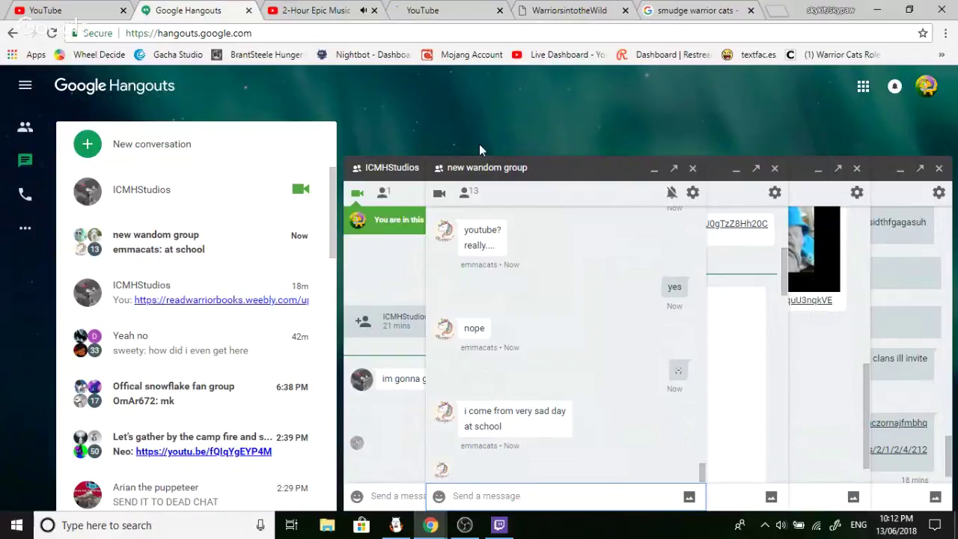
left_click(428, 9)
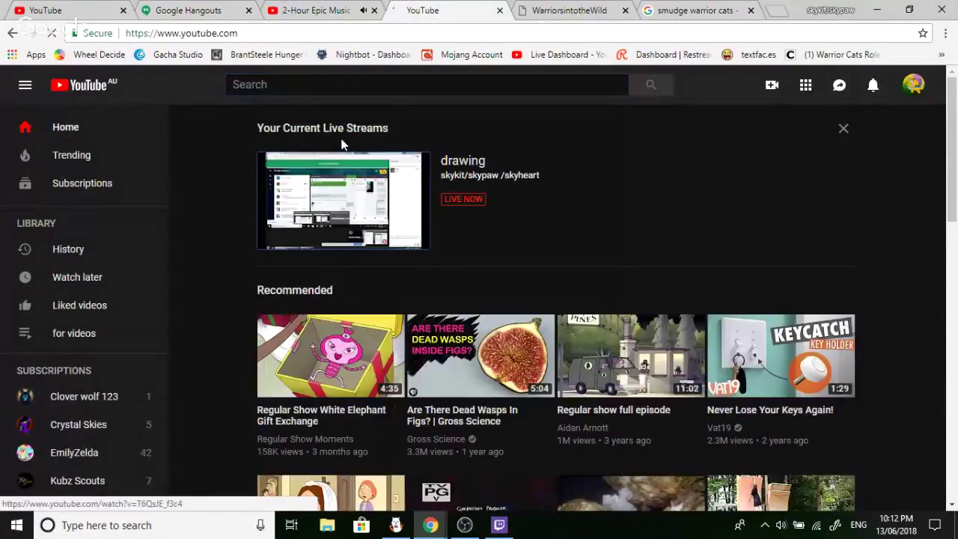
left_click(346, 198)
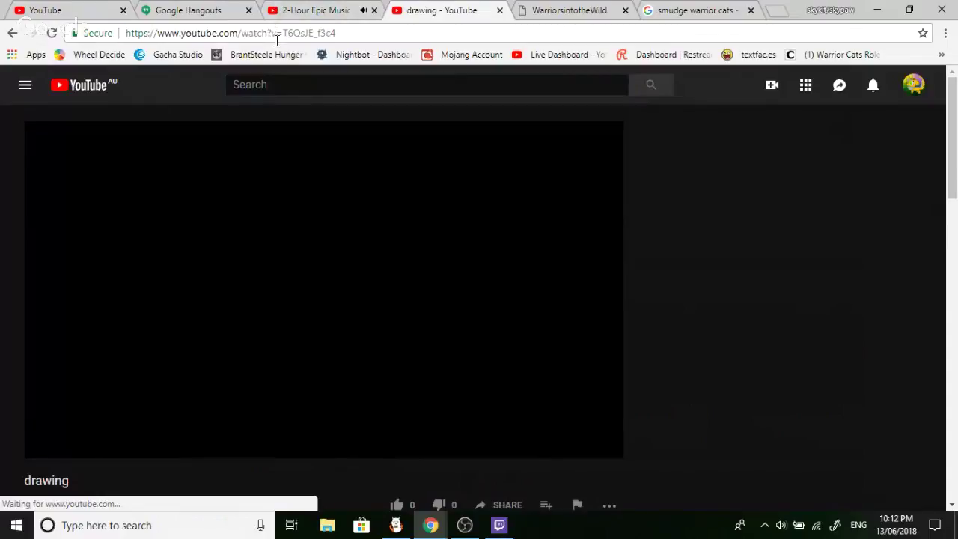
Copy the web address of the "drawing" live stream and send it to the new wandom group conversation.
right_click(277, 40)
left_click(302, 94)
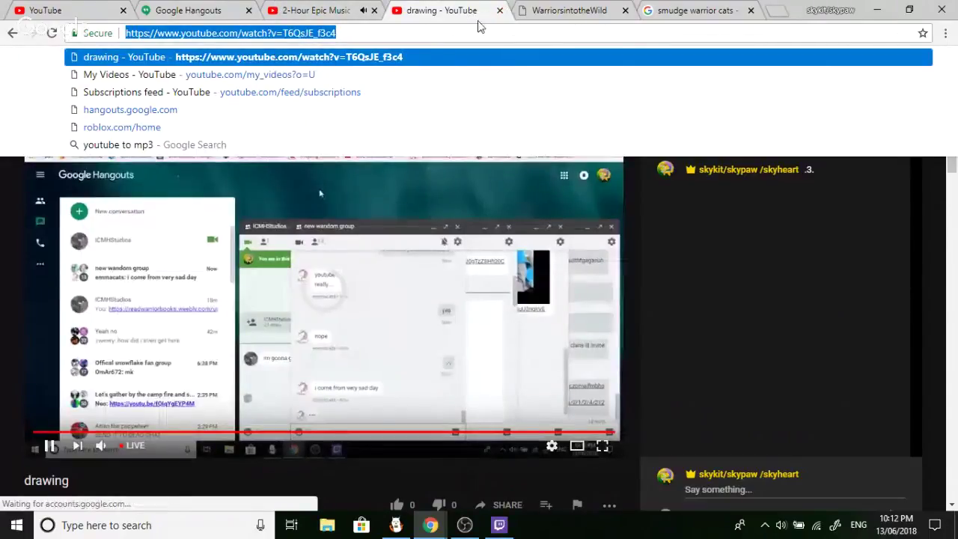
left_click(501, 11)
left_click(214, 10)
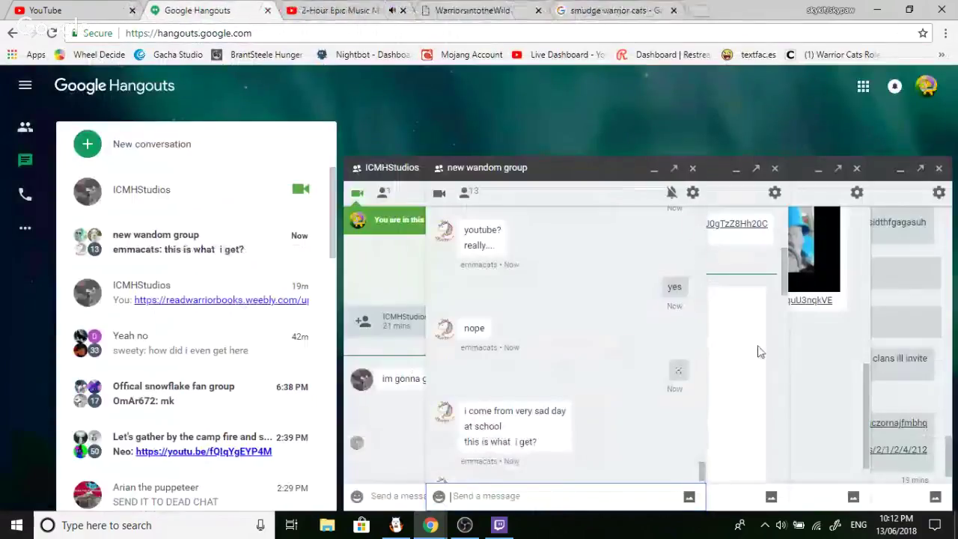
key("ctrl+v")
key("Return")
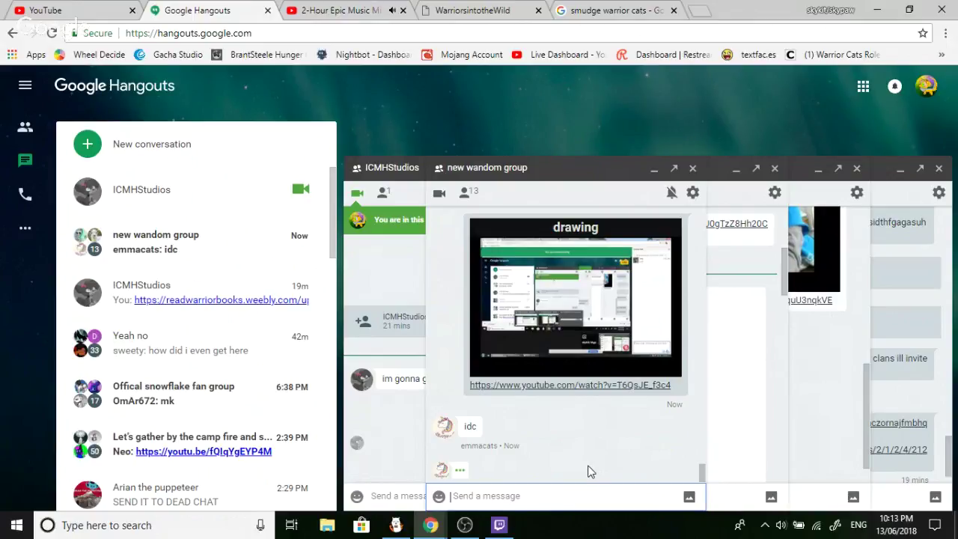
Switch to FireAlpaca and write the letter S near the upper edge of the collar tag with the Pen.
left_click(396, 524)
scroll(381, 289, "down", 2)
scroll(359, 269, "up", 5)
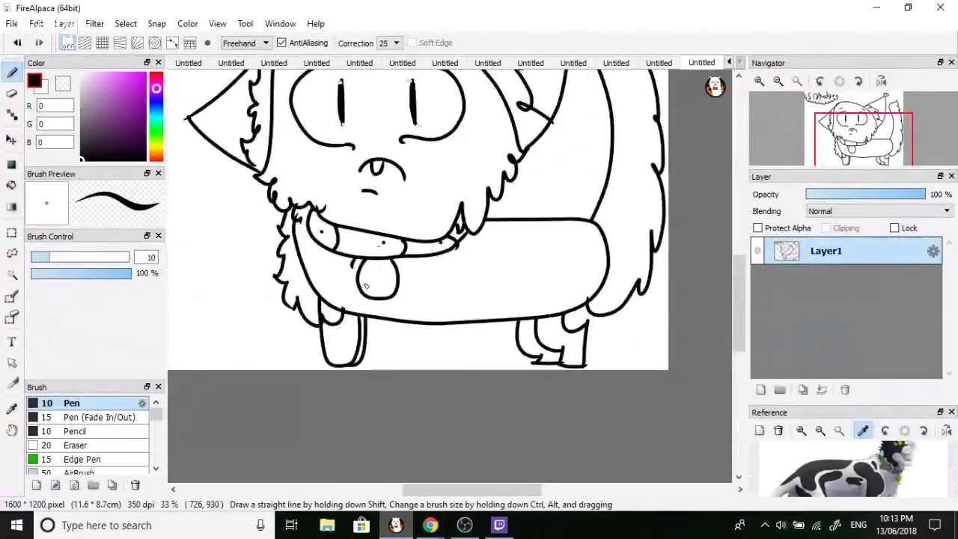
mouse_move(338, 239)
left_mouse_down()
mouse_move(314, 251)
mouse_move(323, 298)
left_mouse_up()
left_click(376, 258)
mouse_move(384, 259)
left_mouse_down()
mouse_move(344, 276)
mouse_move(395, 294)
left_mouse_up()
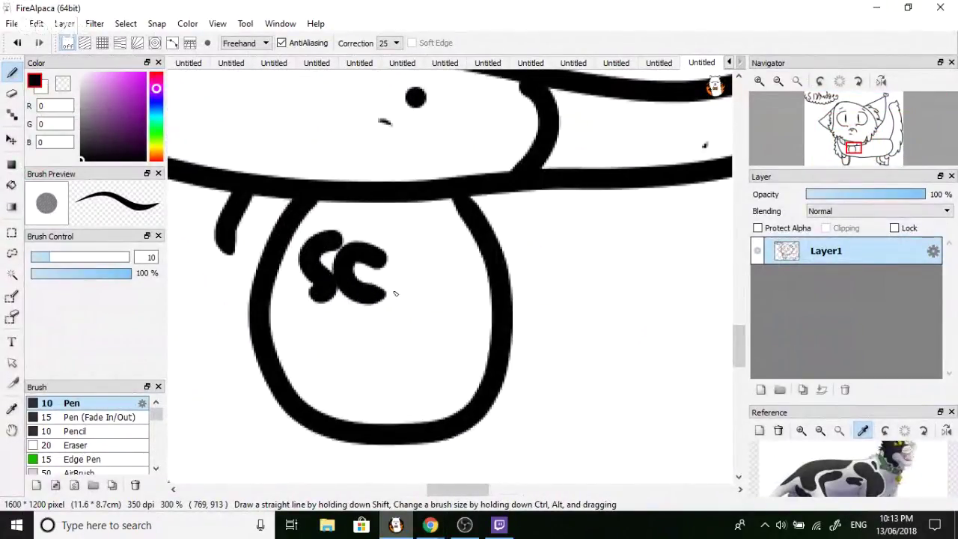
mouse_move(418, 258)
left_mouse_down()
mouse_move(434, 303)
mouse_move(438, 281)
mouse_move(419, 256)
left_mouse_up()
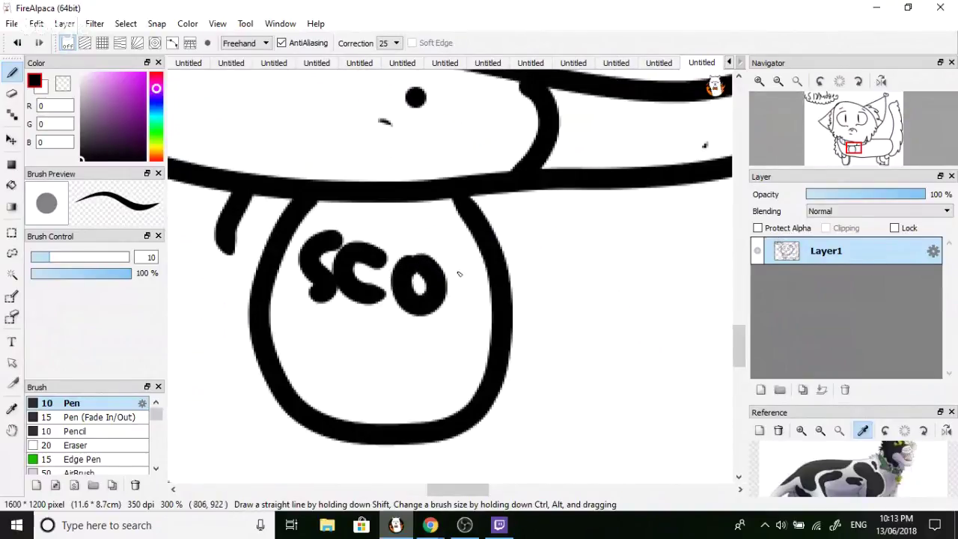
left_click_drag(455, 283, 478, 283)
mouse_move(301, 326)
left_mouse_down()
mouse_move(309, 352)
mouse_move(326, 354)
mouse_move(340, 330)
mouse_move(346, 368)
left_mouse_up()
mouse_move(385, 339)
left_mouse_down()
mouse_move(399, 367)
mouse_move(419, 375)
mouse_move(439, 357)
mouse_move(427, 390)
mouse_move(407, 398)
mouse_move(483, 363)
left_mouse_up()
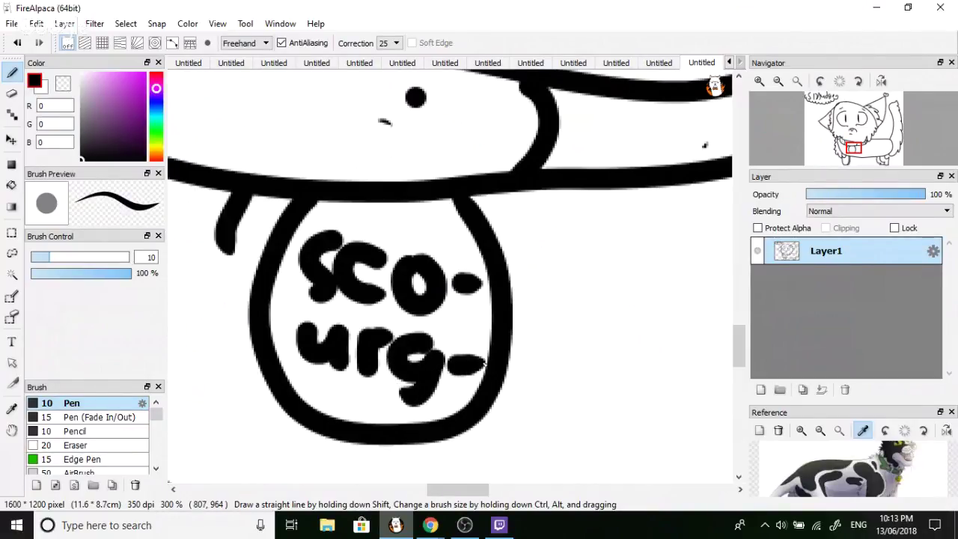
left_click(16, 42)
left_click(17, 42)
left_click(17, 43)
left_click(17, 43)
left_click(17, 42)
left_click(16, 43)
left_click(17, 42)
Finish lettering "Smudge" across two lines on the collar tag, with a dot at the end of the first line.
mouse_move(362, 269)
left_mouse_down()
mouse_move(376, 250)
mouse_move(391, 294)
left_mouse_up()
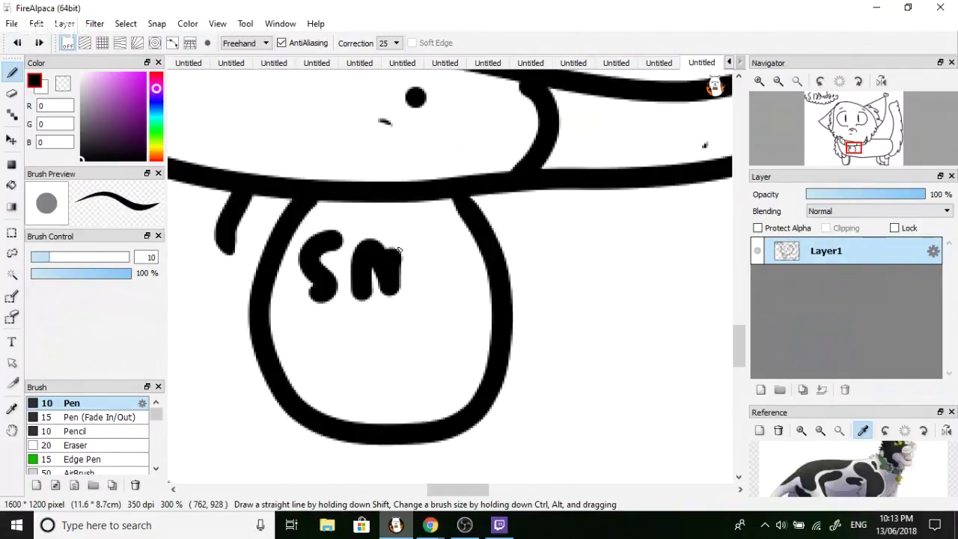
left_click_drag(399, 251, 414, 294)
mouse_move(430, 241)
left_mouse_down()
mouse_move(439, 269)
mouse_move(456, 248)
mouse_move(461, 299)
left_mouse_up()
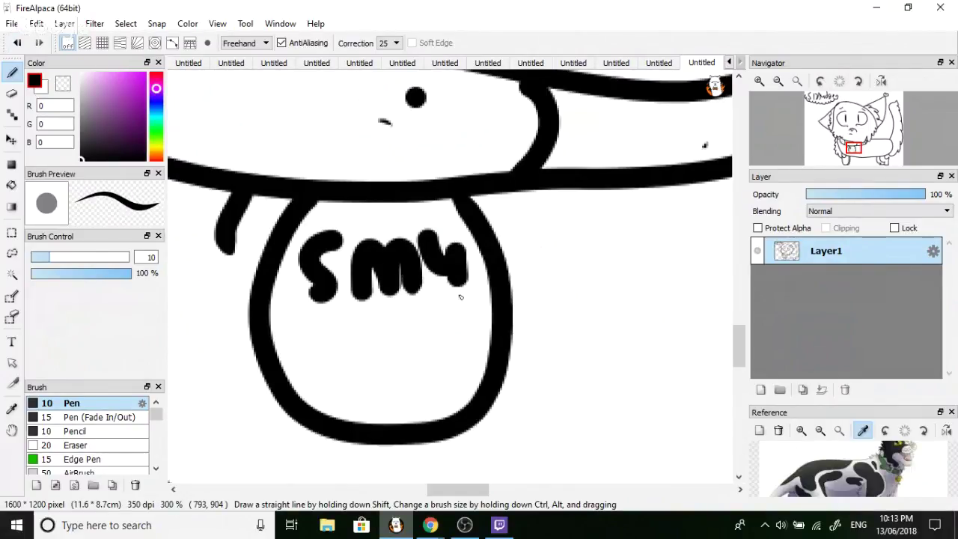
left_click(472, 283)
left_click(479, 280)
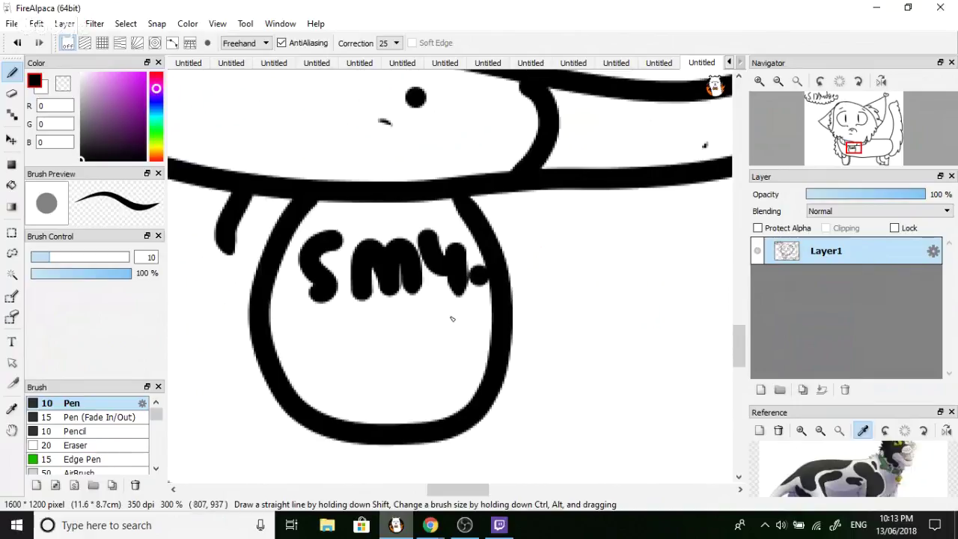
left_click_drag(299, 309, 301, 379)
mouse_move(343, 309)
left_mouse_down()
mouse_move(334, 370)
mouse_move(316, 354)
mouse_move(409, 331)
mouse_move(387, 319)
mouse_move(377, 347)
mouse_move(421, 381)
left_mouse_up()
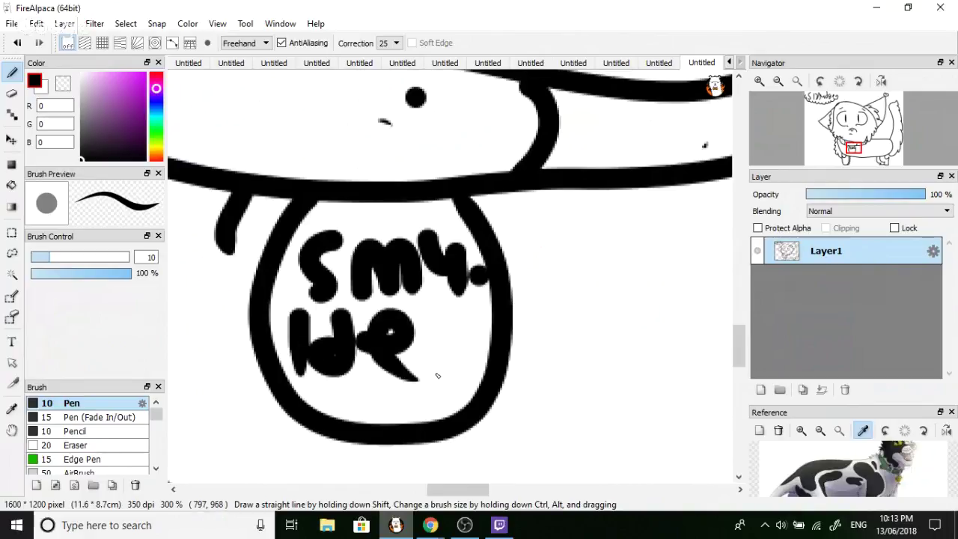
Sample the dark fur colour (R 26, G 25, B 30) from the reference cat and draw a line down the middle of the face.
scroll(439, 374, "down", 3)
scroll(427, 353, "down", 2)
scroll(404, 209, "up", 1)
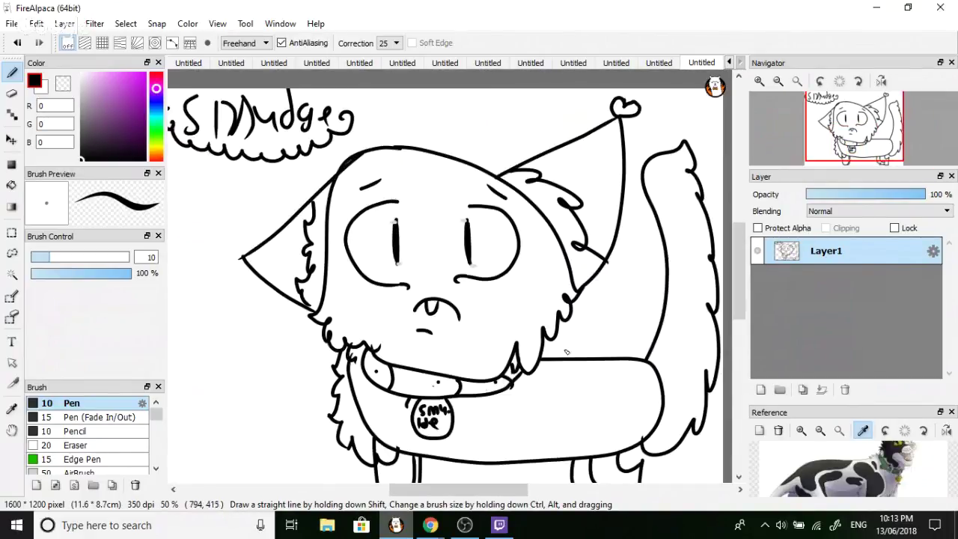
scroll(835, 459, "down", 3)
scroll(835, 461, "up", 5)
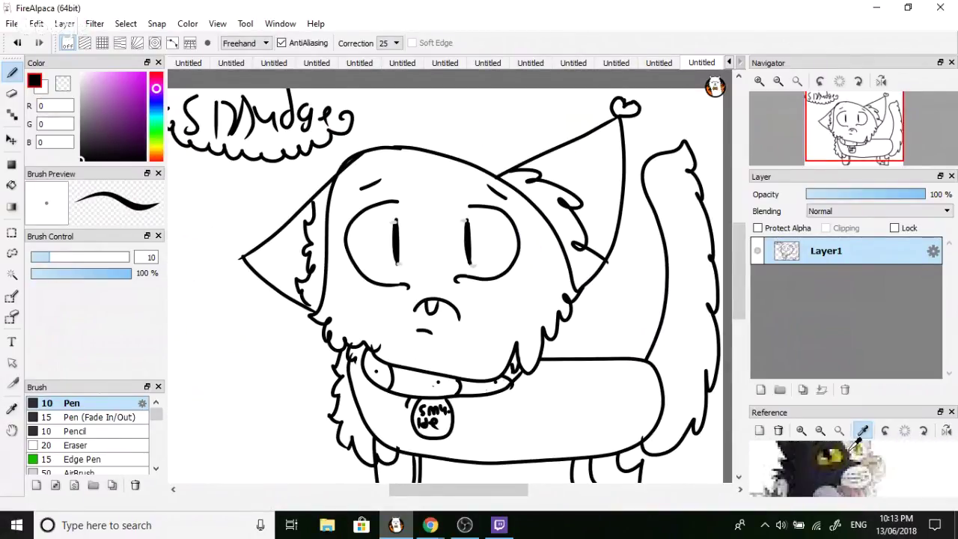
scroll(831, 464, "up", 2)
left_click(785, 457)
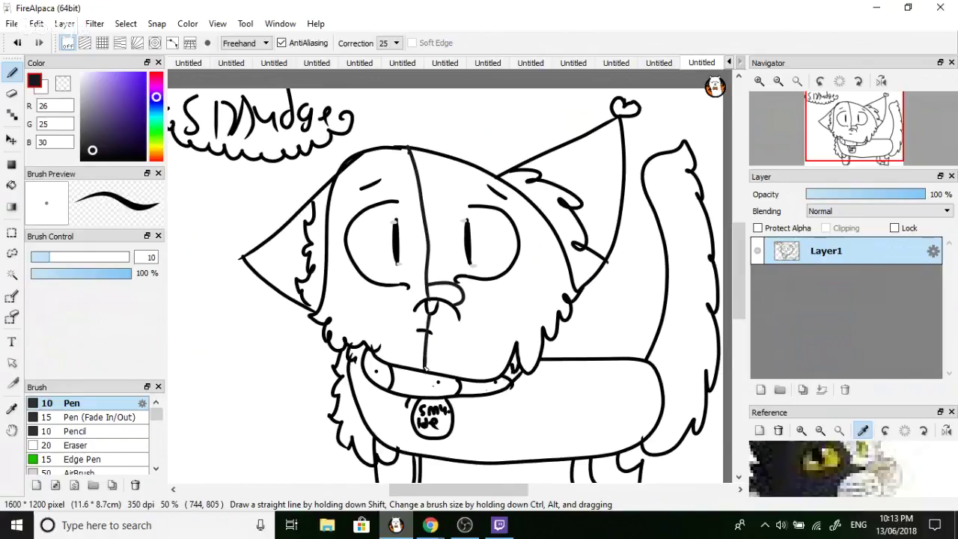
Close the inner edge of the cat's left-hand eye and bucket-fill the left half of its face with the dark fur colour.
scroll(399, 189, "up", 2)
scroll(399, 189, "down", 2)
left_click_drag(399, 219, 410, 307)
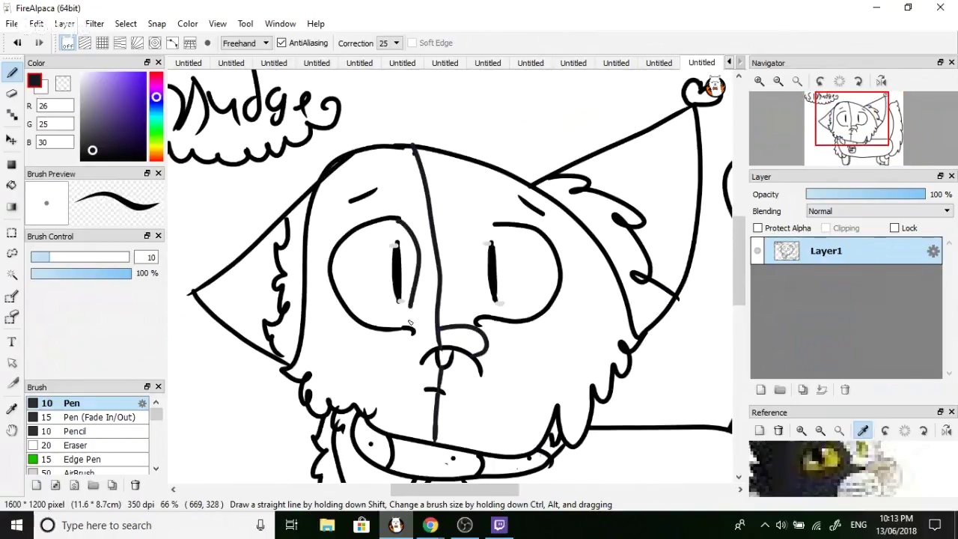
left_click(11, 185)
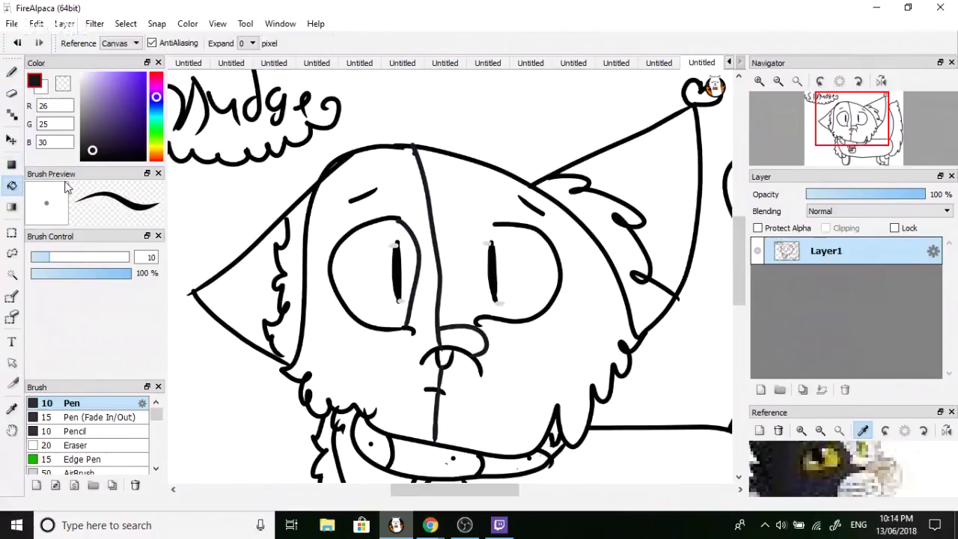
left_click(397, 197)
scroll(419, 229, "down", 3)
scroll(449, 247, "up", 3)
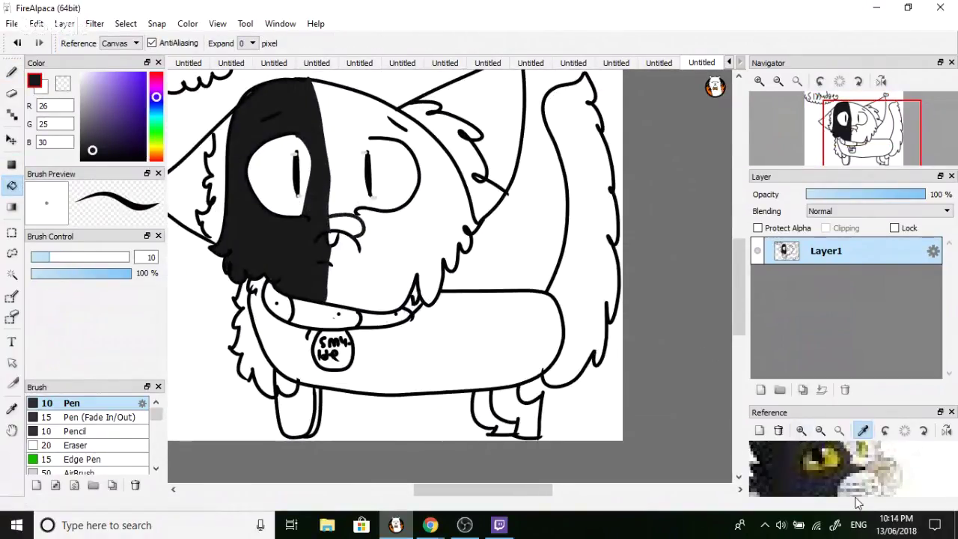
Draw a two-bump scalloped line across the front leg with the Pen and bucket-fill the paw below it with the dark fur colour.
scroll(872, 453, "down", 3)
scroll(872, 453, "down", 3)
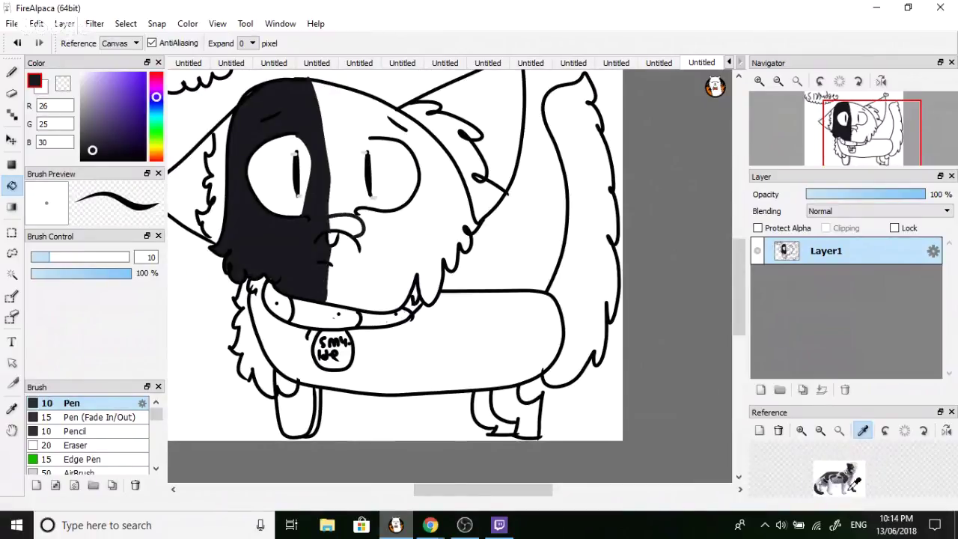
scroll(862, 473, "up", 1)
key("b")
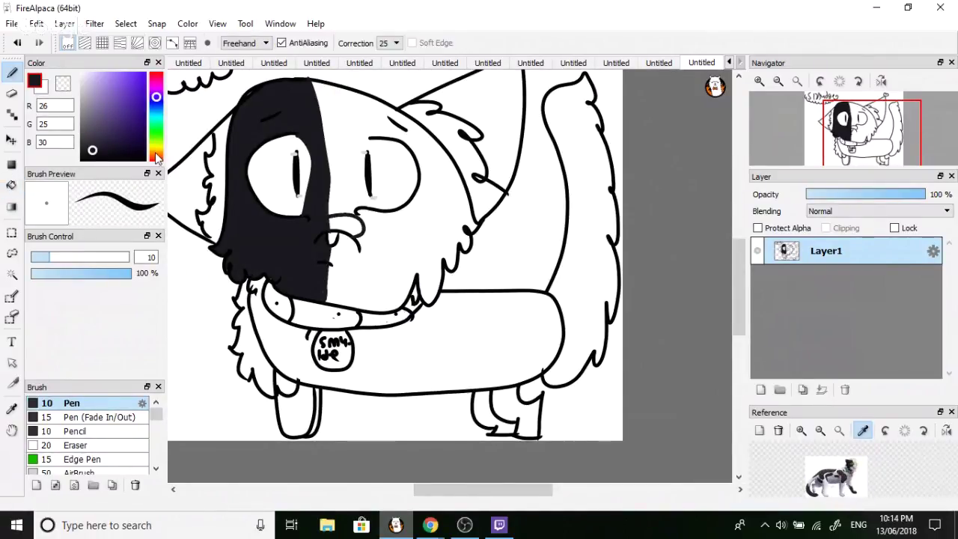
scroll(241, 320, "up", 3)
mouse_move(285, 425)
left_mouse_down()
mouse_move(309, 387)
mouse_move(326, 391)
mouse_move(335, 425)
mouse_move(348, 387)
mouse_move(369, 375)
mouse_move(384, 397)
left_mouse_up()
left_click(11, 184)
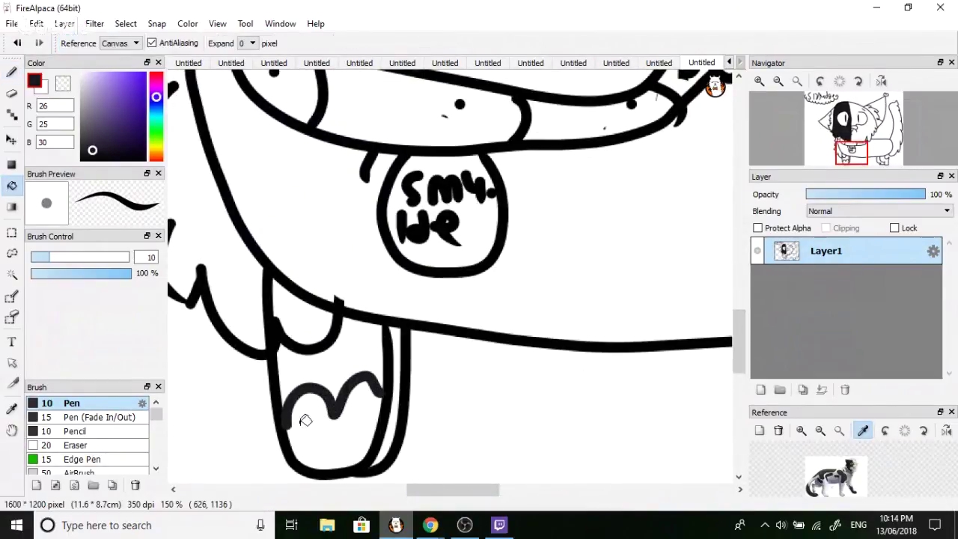
left_click(324, 429)
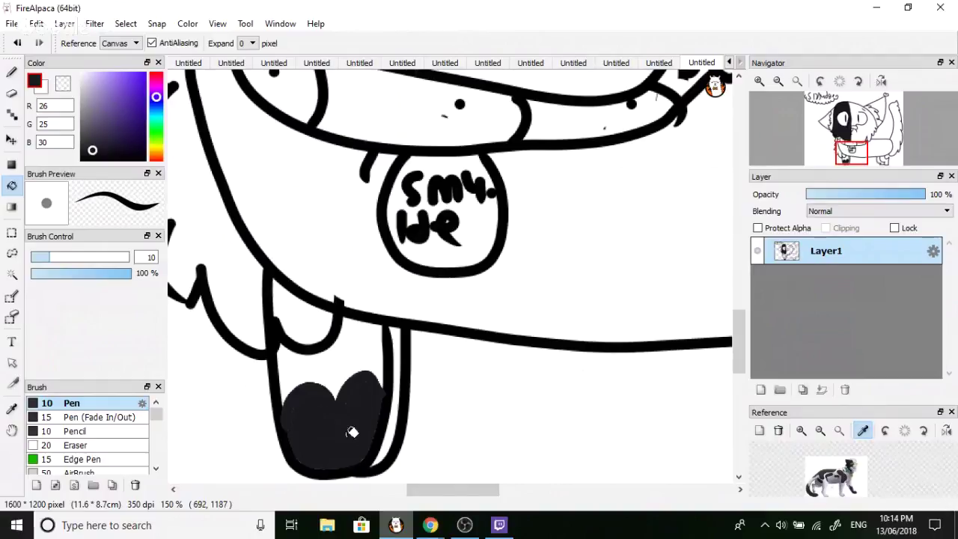
Bucket-fill the cat's nose with the same dark fur colour.
scroll(336, 287, "down", 6)
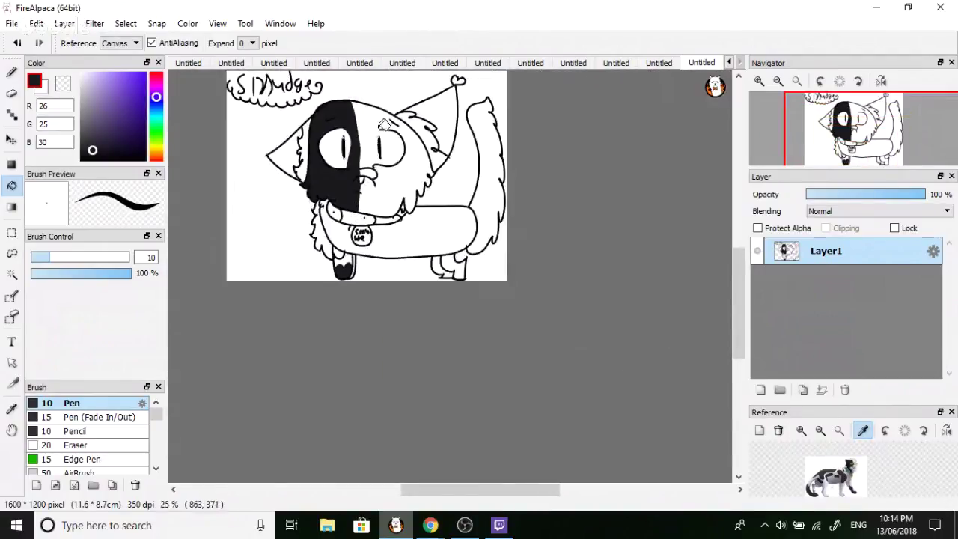
scroll(371, 114, "up", 3)
left_click(382, 202)
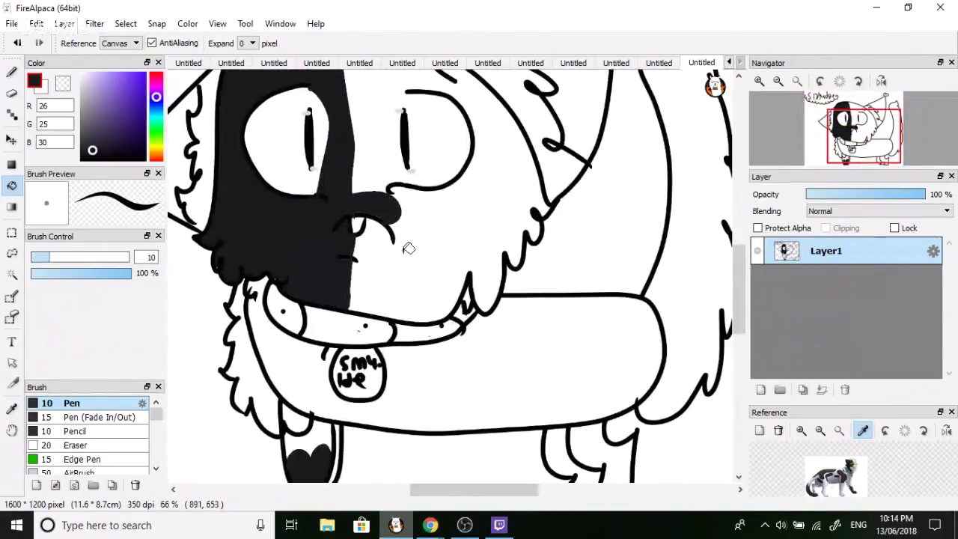
scroll(382, 202, "down", 3)
scroll(188, 112, "up", 3)
left_click(83, 90)
left_click(82, 80)
left_click(341, 152)
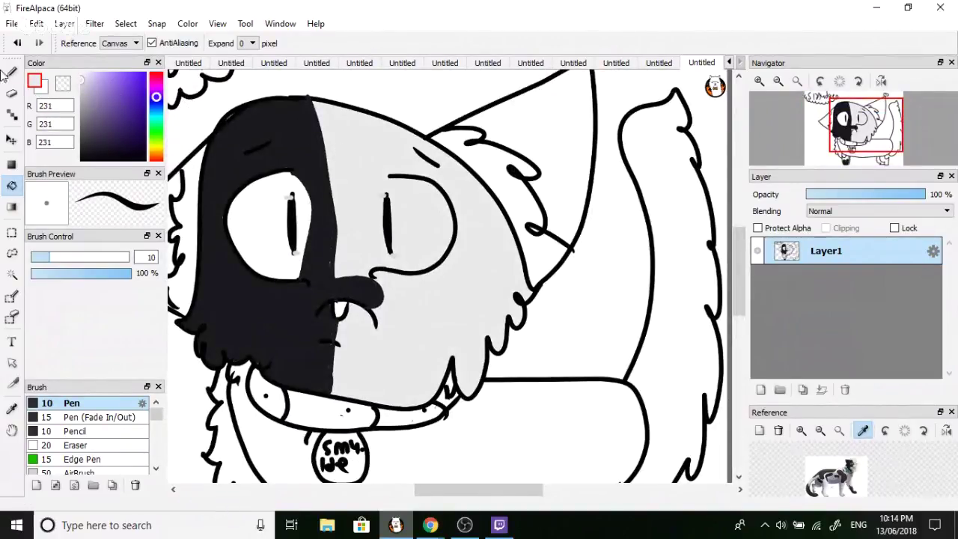
left_click(11, 72)
left_click(20, 43)
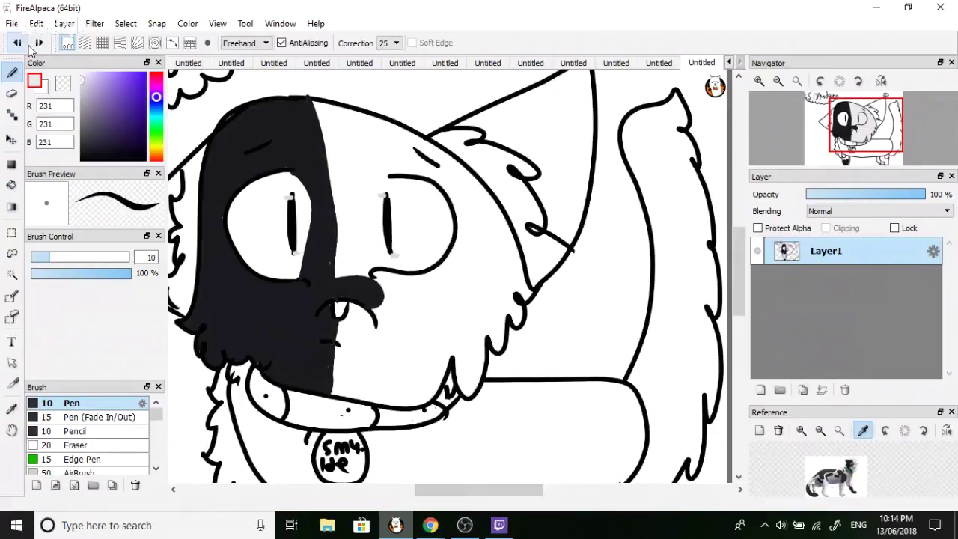
Sample black from the line art and close the open inner edge of the cat's right-hand eye with the Pen.
scroll(360, 179, "up", 2)
left_click(363, 171, "alt")
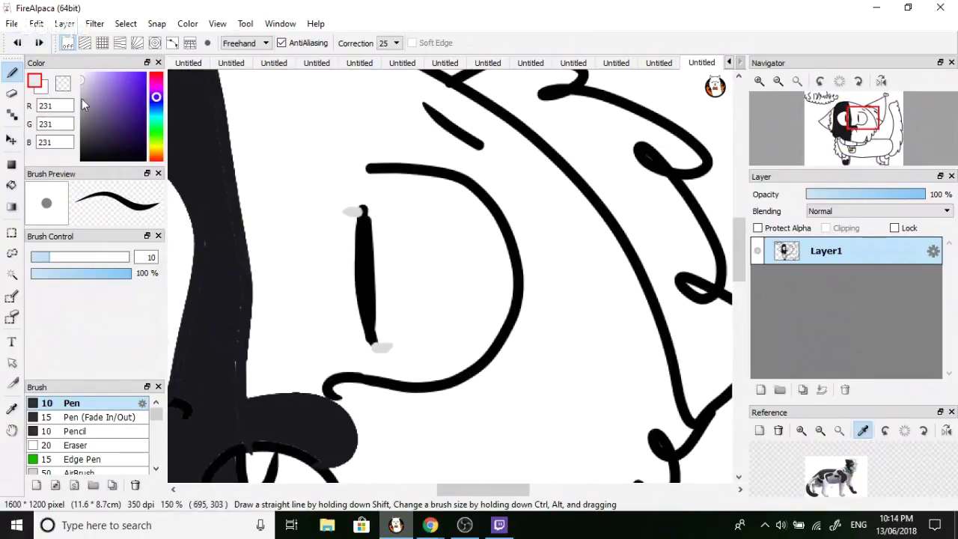
mouse_move(364, 168)
left_mouse_down()
mouse_move(328, 215)
mouse_move(347, 372)
left_mouse_up()
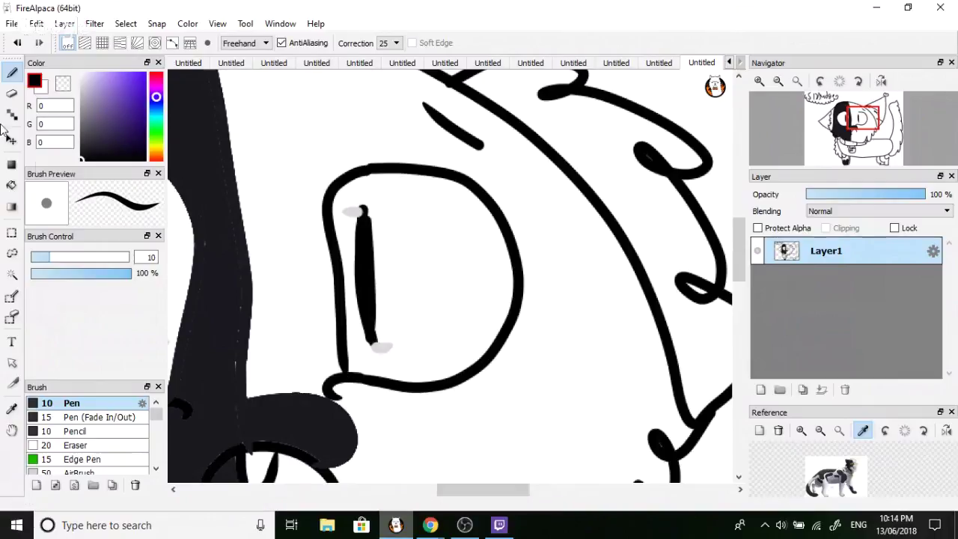
Pick a pale lavender (R 236, G 229, B 253) and bucket-fill the right half of the face with it.
left_click(11, 185)
mouse_move(85, 87)
left_mouse_down()
mouse_move(78, 73)
mouse_move(86, 74)
left_mouse_up()
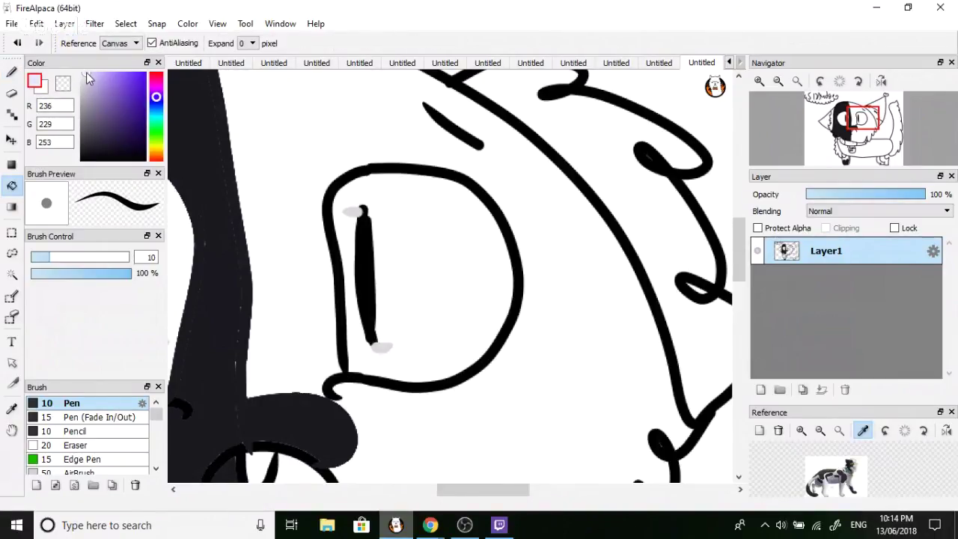
left_click(286, 148)
scroll(286, 147, "down", 5)
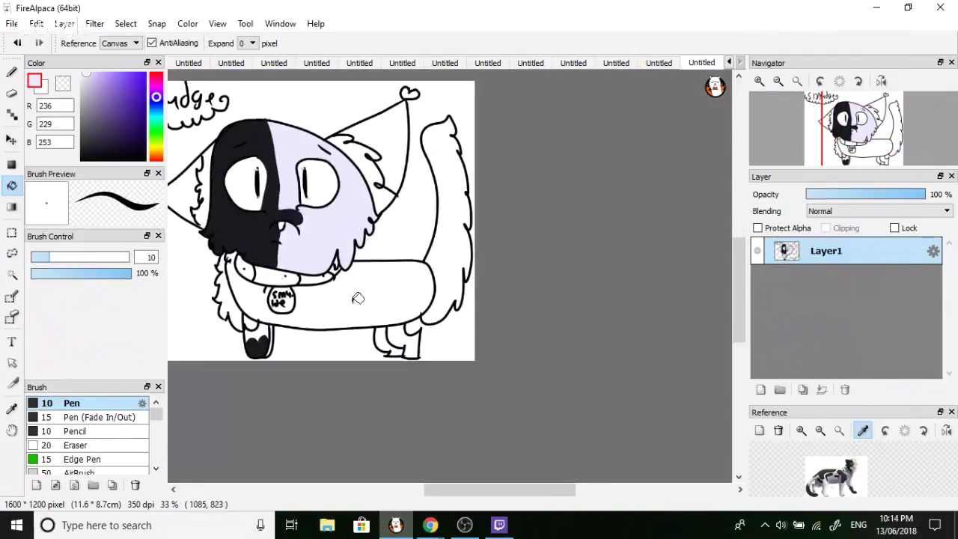
Bucket-fill the body, the hind legs and the upper part of the front leg with the pale lavender.
left_click(381, 323)
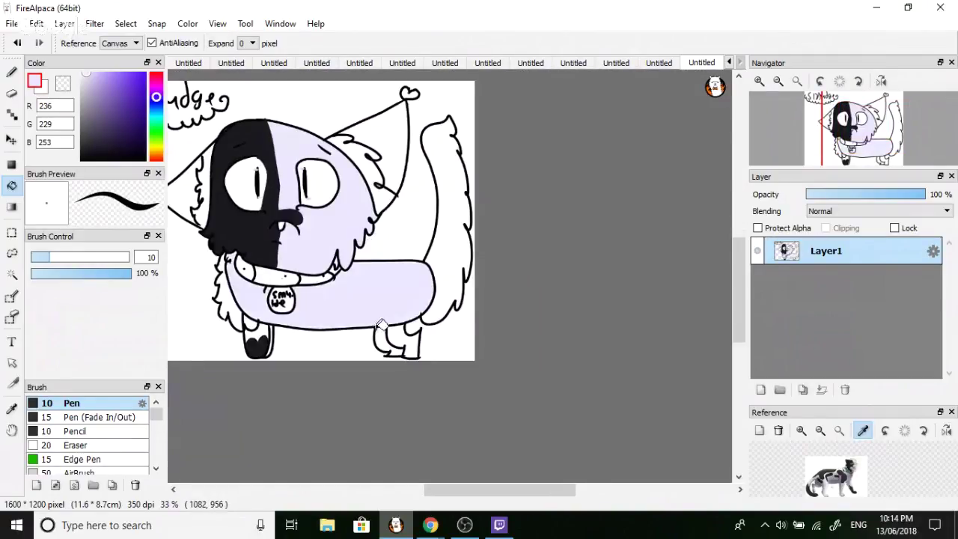
left_click(411, 335)
left_click(389, 341)
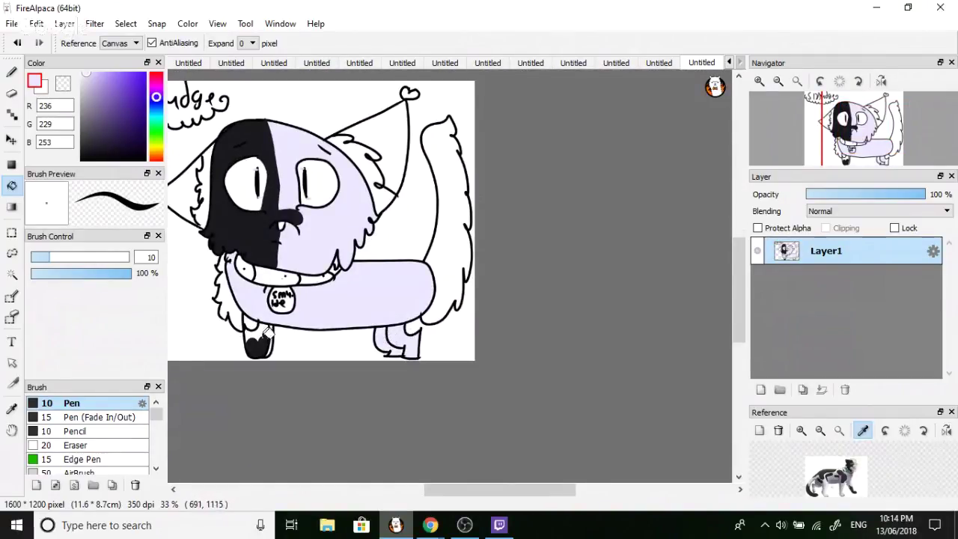
left_click(268, 328)
scroll(270, 330, "up", 4)
scroll(277, 326, "down", 4)
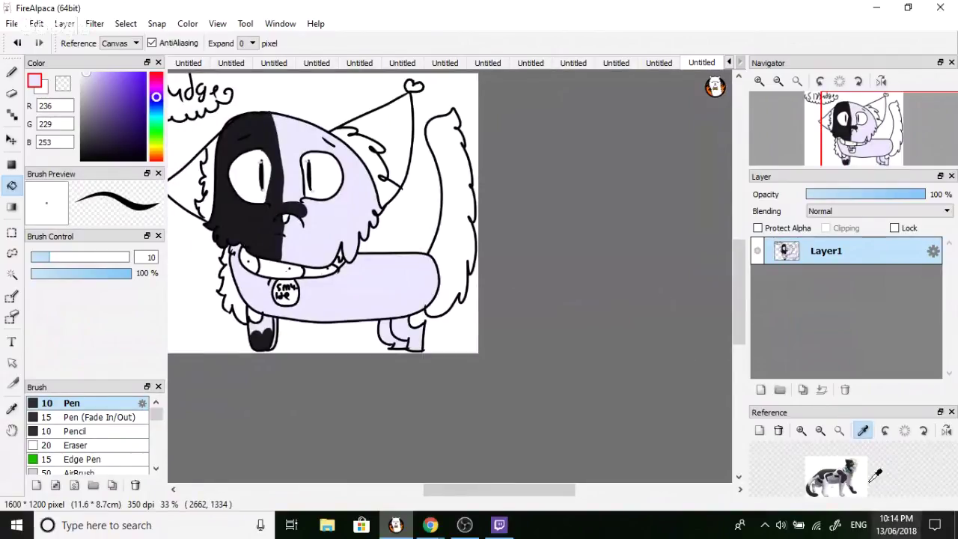
Sample dark grey (R 55, G 56, B 51) from the reference cat and outline a wavy patch along the back and onto the tail base.
scroll(845, 472, "up", 4)
left_click(844, 473)
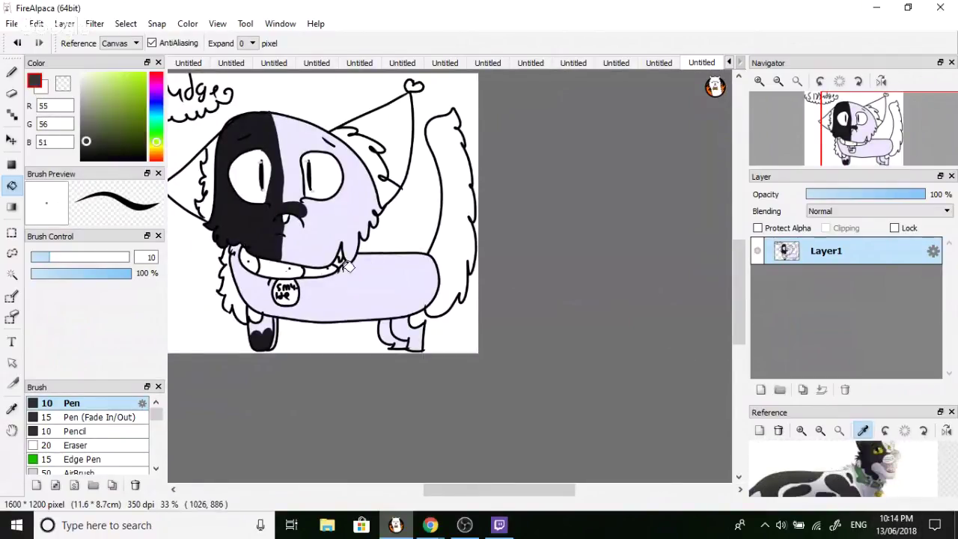
left_click(11, 70)
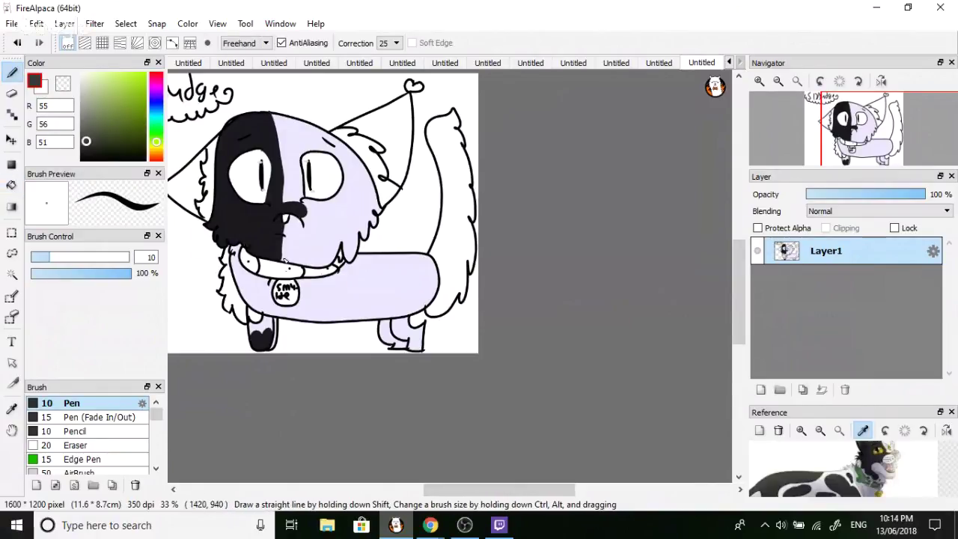
scroll(391, 286, "up", 3)
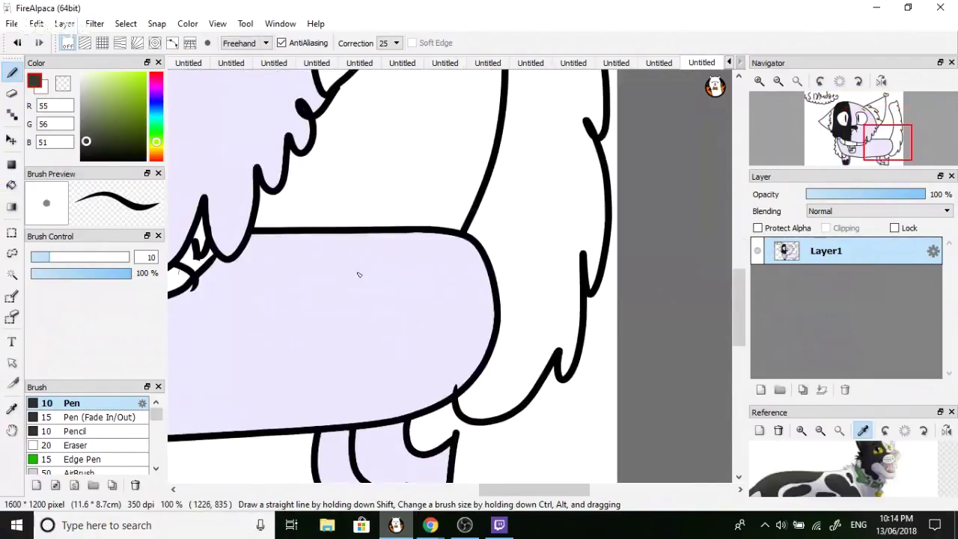
scroll(837, 472, "down", 4)
scroll(837, 471, "up", 5)
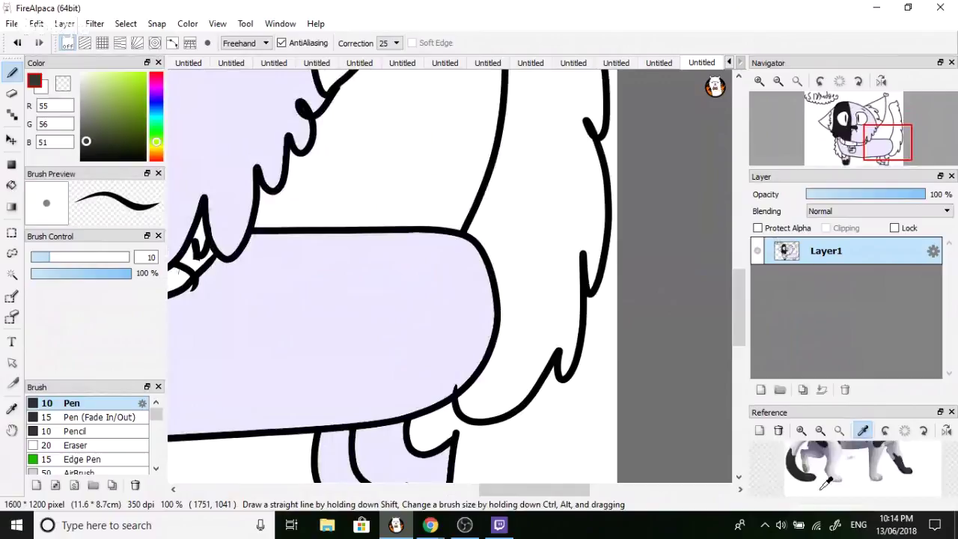
mouse_move(239, 253)
left_mouse_down()
mouse_move(321, 301)
mouse_move(384, 294)
mouse_move(422, 275)
left_mouse_up()
mouse_move(484, 283)
left_mouse_down()
mouse_move(522, 233)
mouse_move(522, 200)
mouse_move(500, 190)
left_mouse_up()
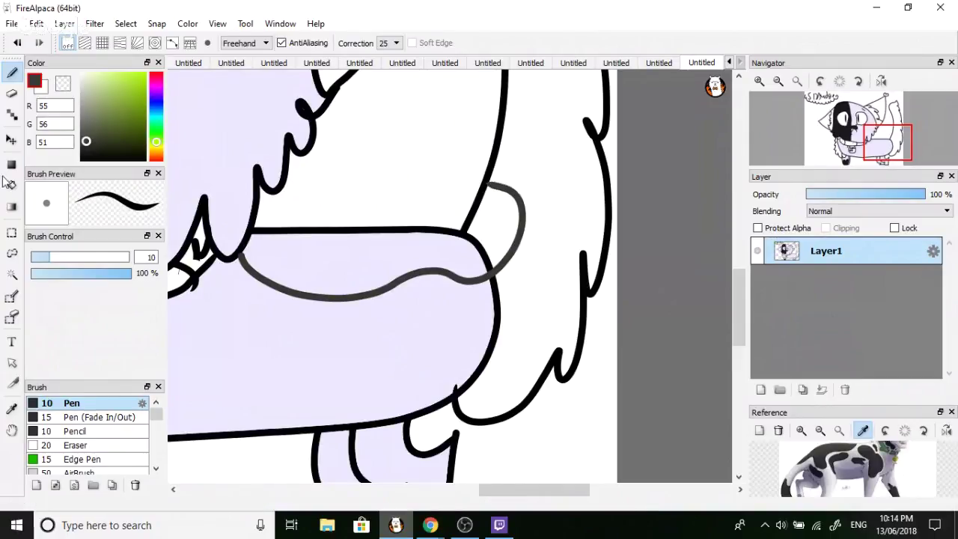
Bucket-fill the back and tail-base patch with the dark grey, covering the body outline that crosses it.
key("g")
left_click(326, 251)
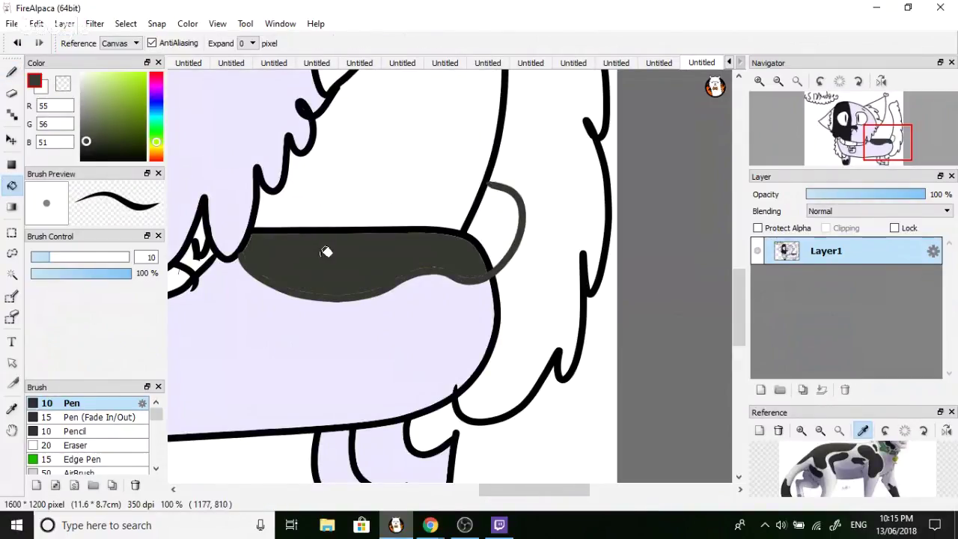
left_click(498, 234)
key("b")
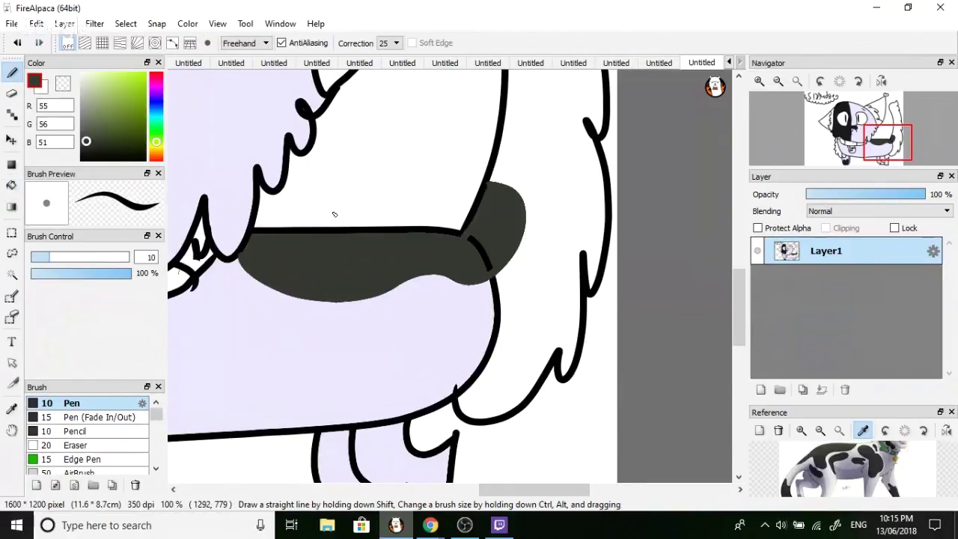
left_click(11, 185)
left_click(489, 251)
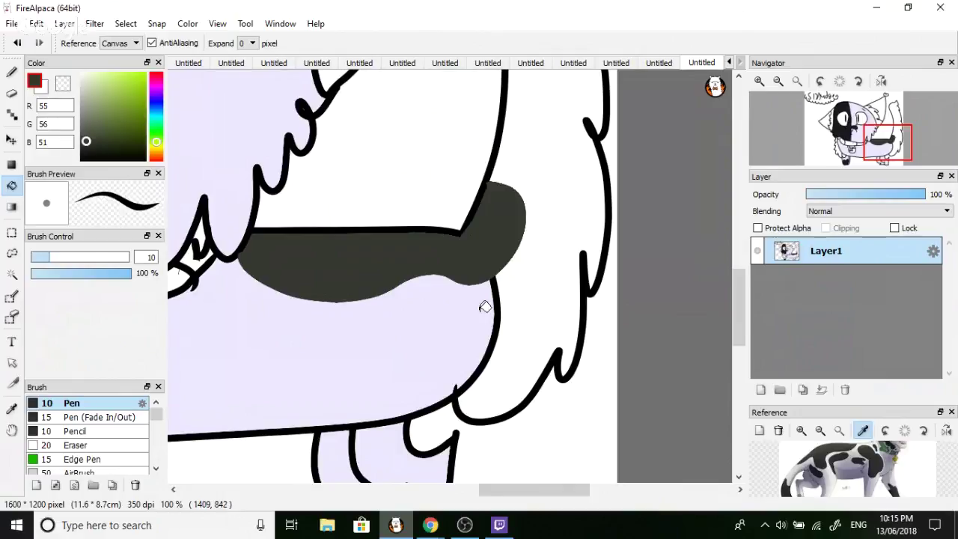
Draw a curved line across the upper tail with the Pen and bucket-fill the tail tip above it with dark grey.
scroll(485, 307, "down", 3)
scroll(519, 226, "up", 2)
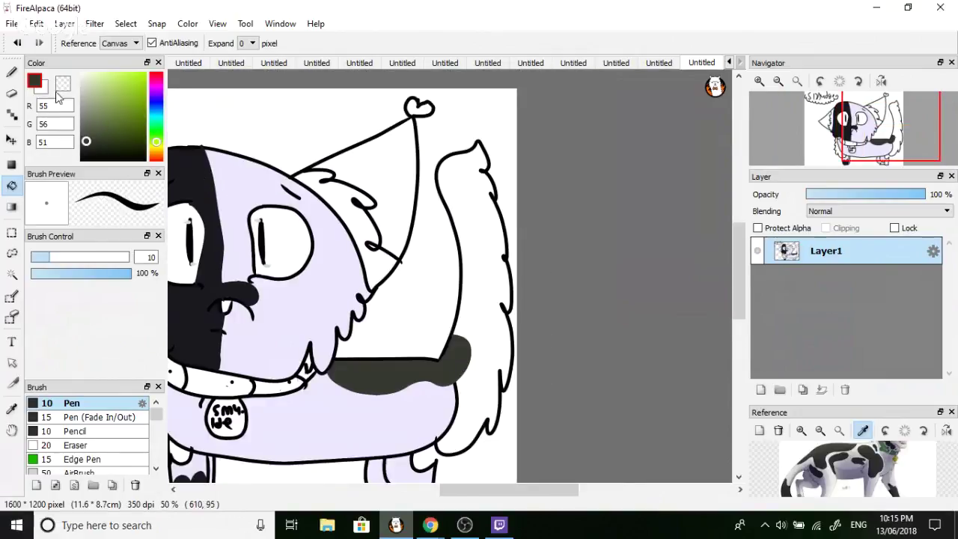
left_click(11, 71)
scroll(489, 188, "up", 3)
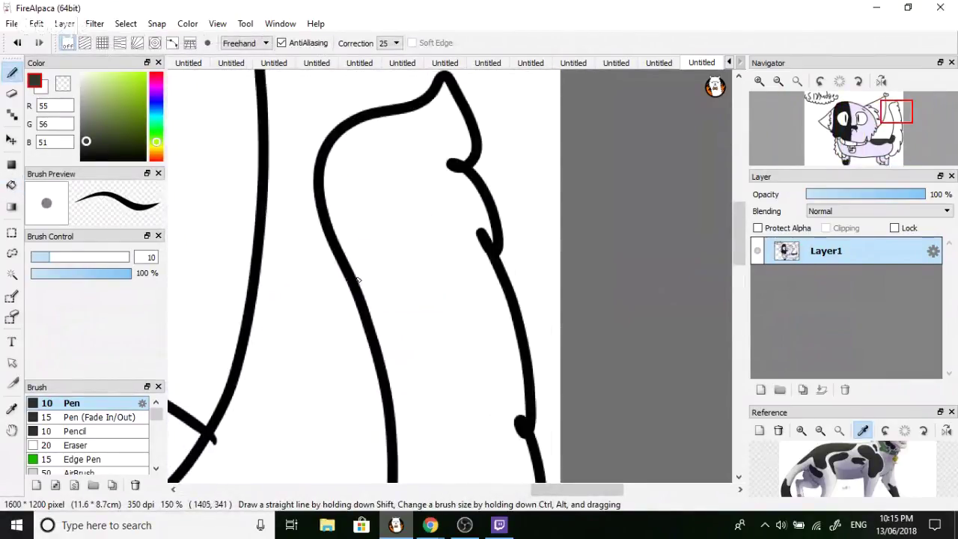
mouse_move(362, 284)
left_mouse_down()
mouse_move(450, 320)
mouse_move(524, 323)
left_mouse_up()
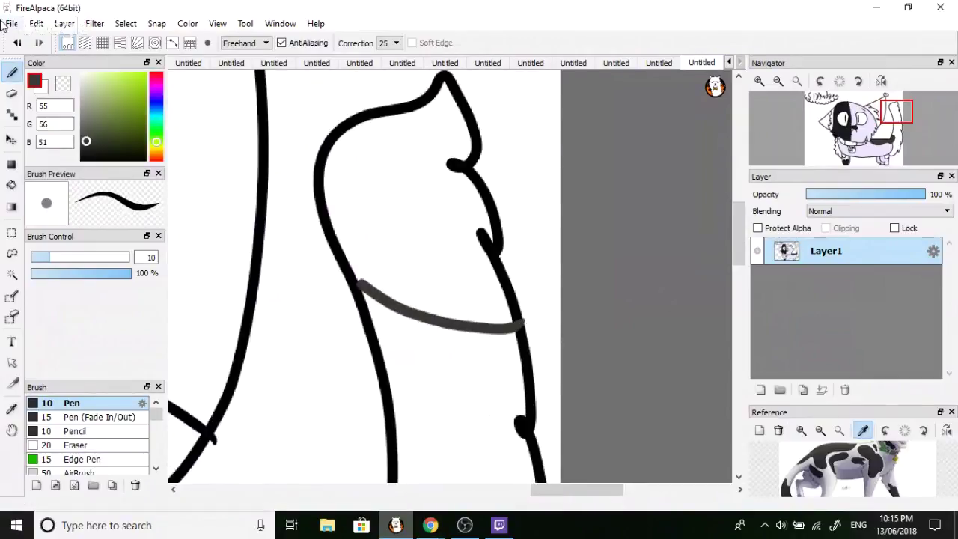
left_click(11, 185)
left_click(423, 198)
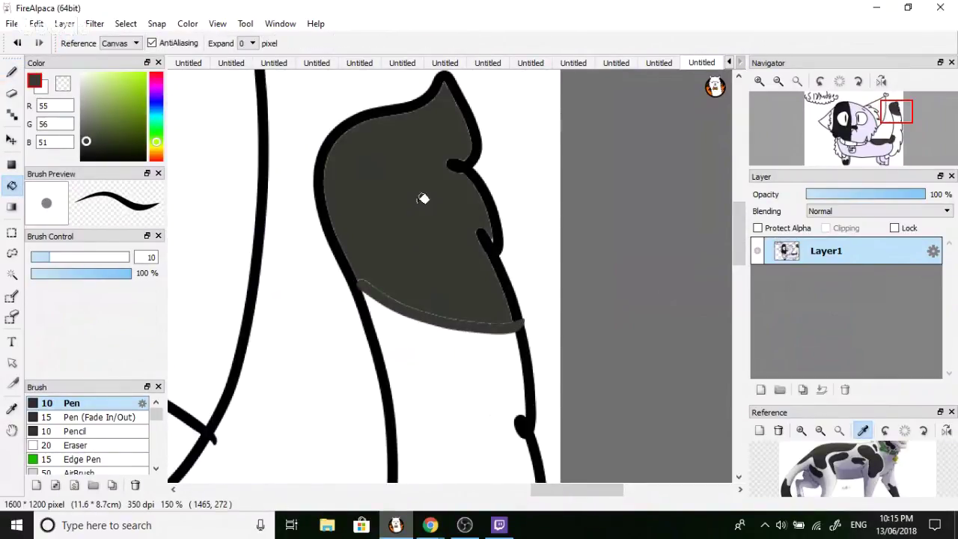
Draw a small curved patch on the chest just above the front leg and bucket-fill it with the dark grey.
scroll(423, 199, "down", 6)
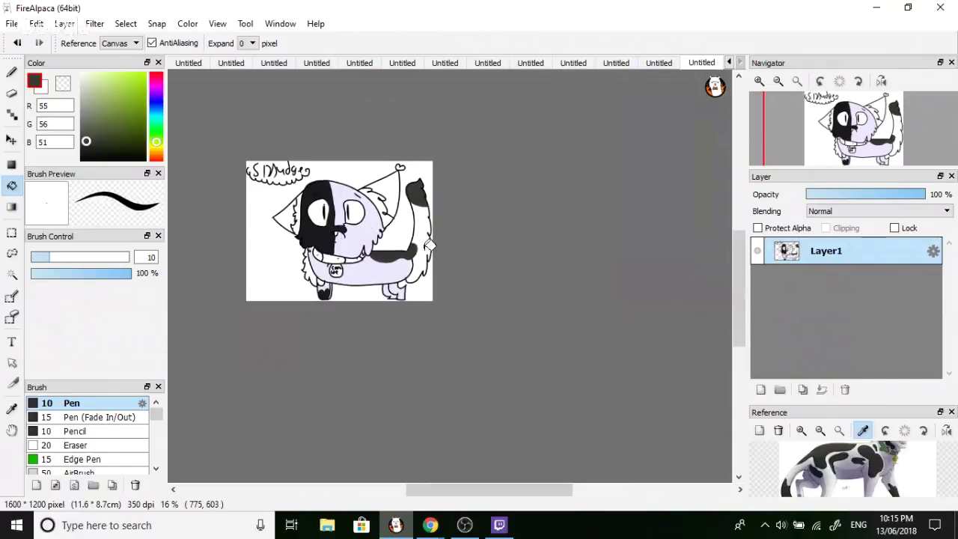
scroll(446, 341, "up", 1)
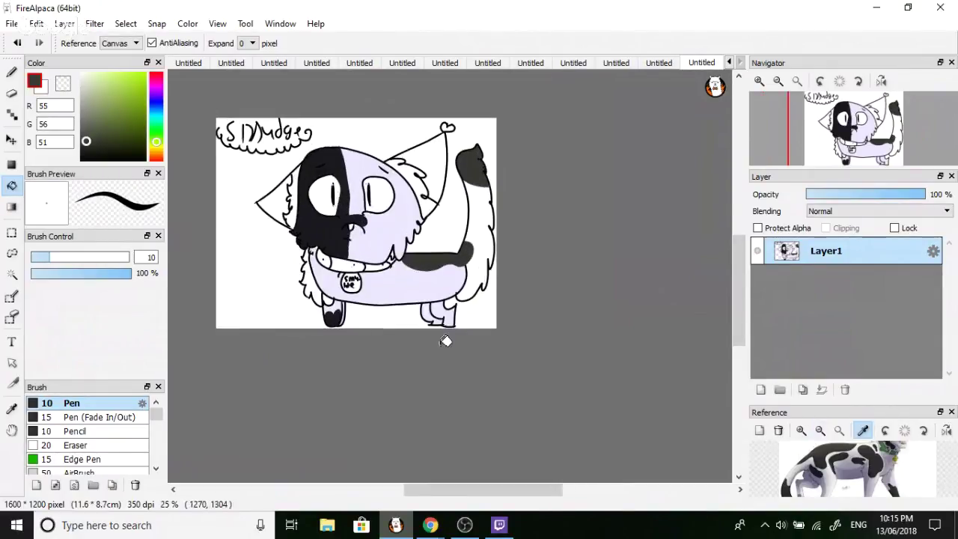
scroll(446, 341, "up", 1)
scroll(831, 470, "down", 3)
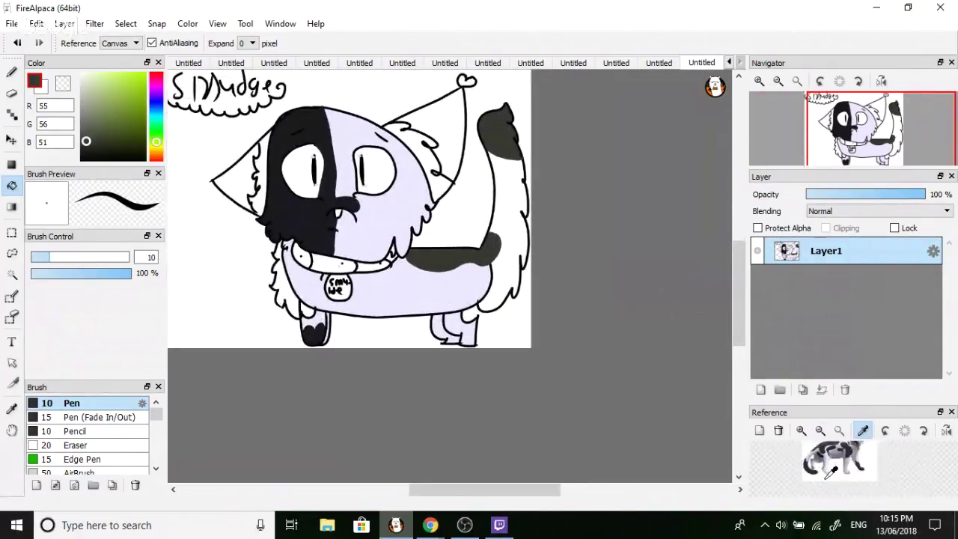
scroll(831, 470, "up", 4)
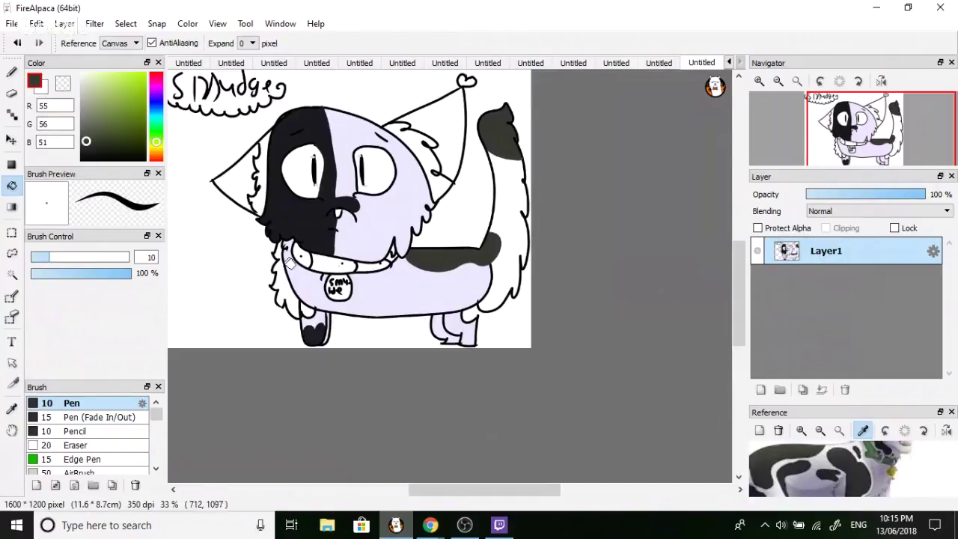
left_click(12, 72)
scroll(846, 470, "down", 3)
scroll(851, 466, "down", 2)
scroll(371, 305, "up", 5)
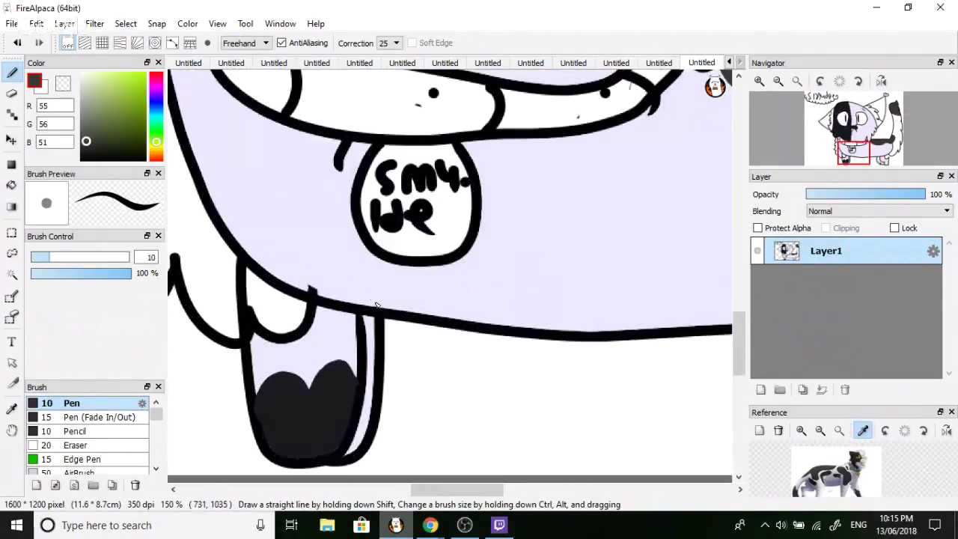
mouse_move(346, 303)
left_mouse_down()
mouse_move(370, 272)
mouse_move(396, 282)
left_mouse_up()
key("g")
left_click(351, 280)
left_click(375, 278)
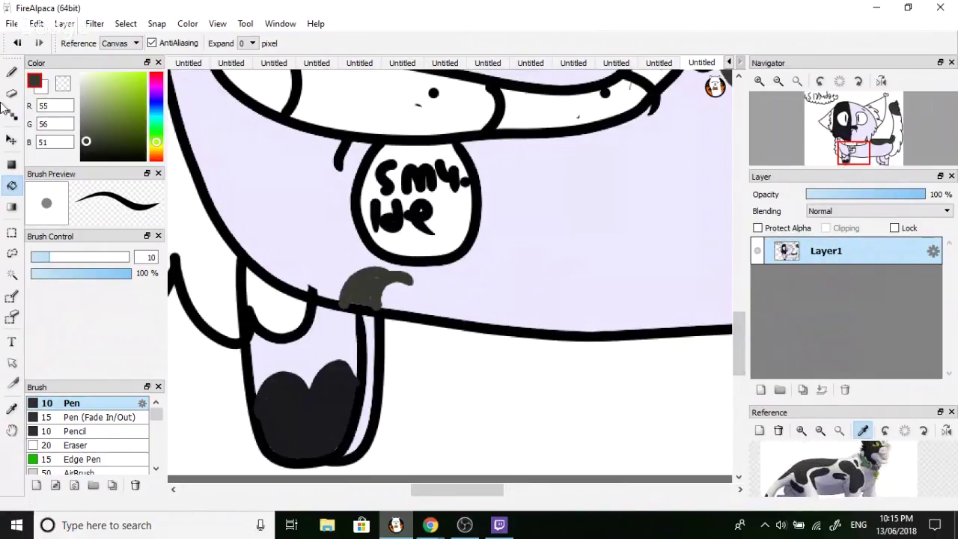
Extend the chest patch with curved Pen outlines from the front leg up to the collar and bucket-fill it dark grey.
left_click(12, 72)
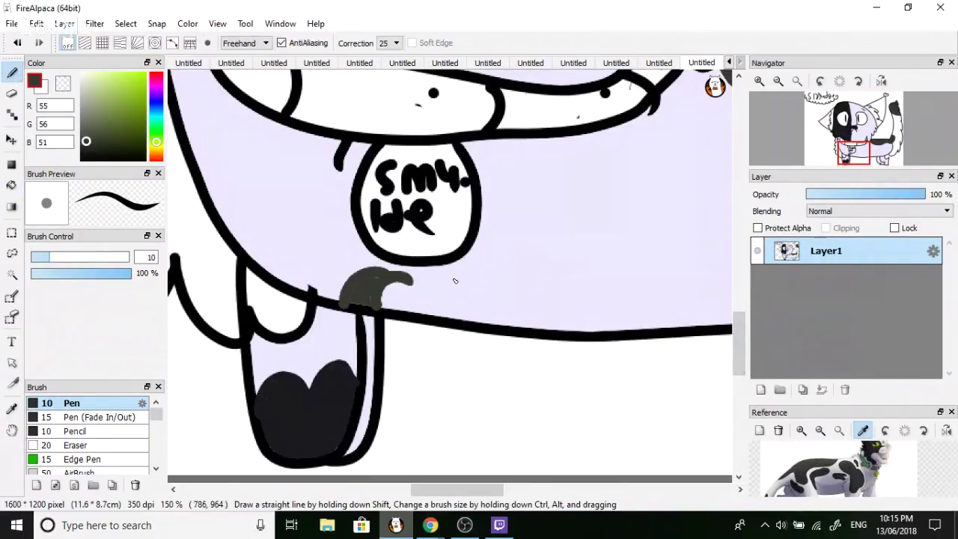
scroll(450, 278, "down", 3)
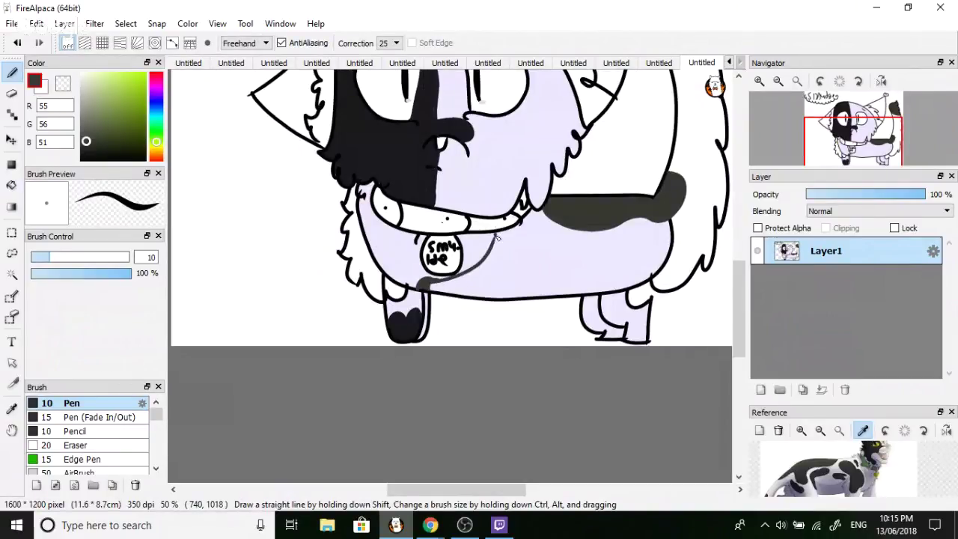
left_click_drag(497, 237, 487, 285)
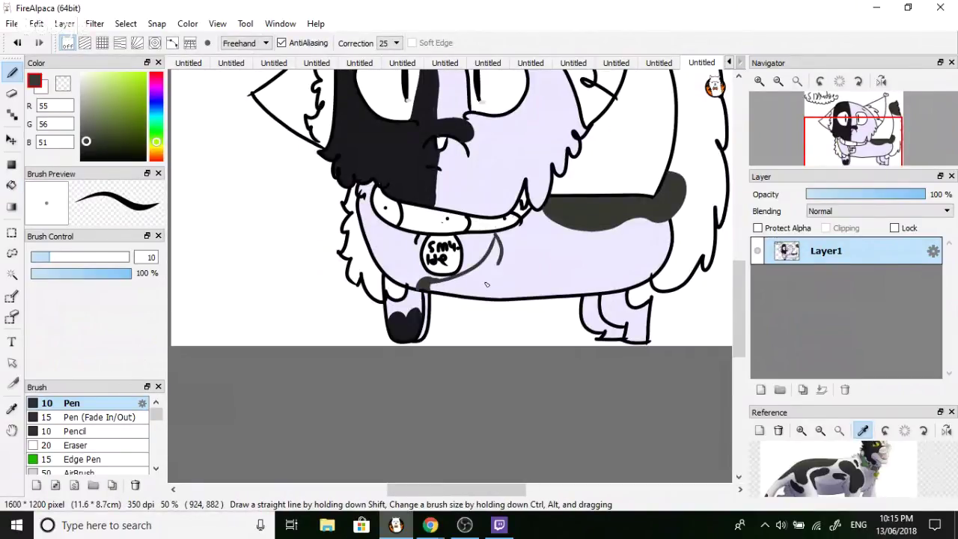
left_click(12, 185)
left_click(445, 285)
scroll(445, 285, "down", 4)
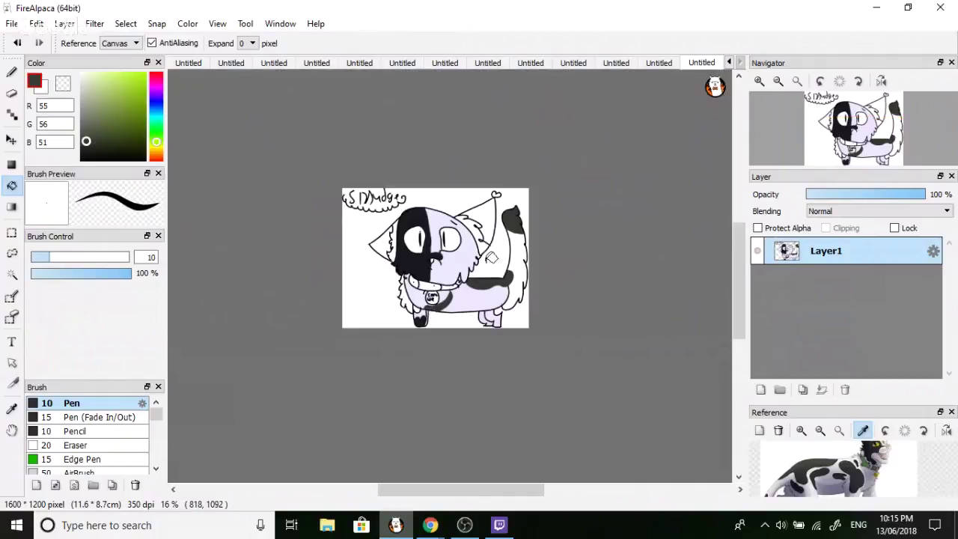
Draw a small oval spot on the middle of the cat's side with the Pen and bucket-fill it dark grey.
scroll(467, 195, "up", 2)
scroll(830, 468, "up", 3)
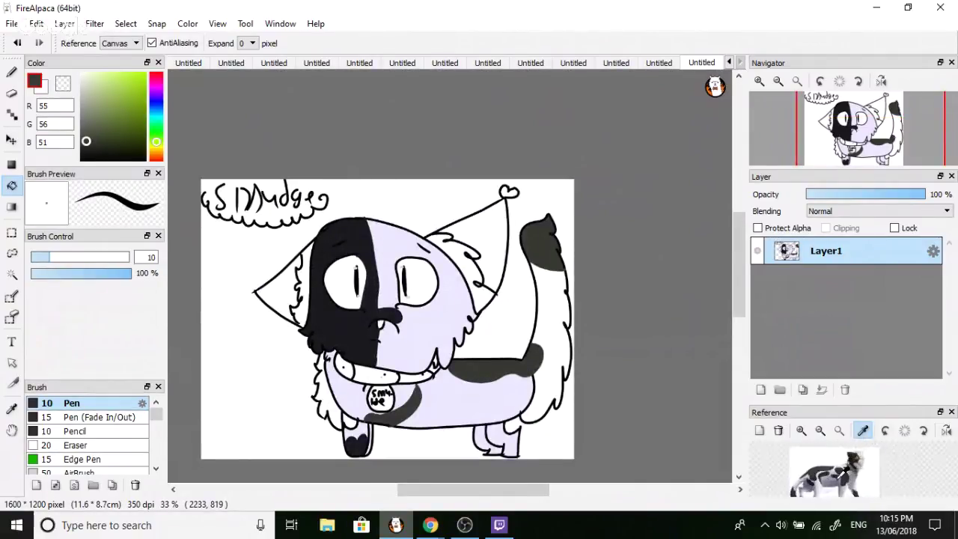
scroll(510, 424, "up", 3)
key("b")
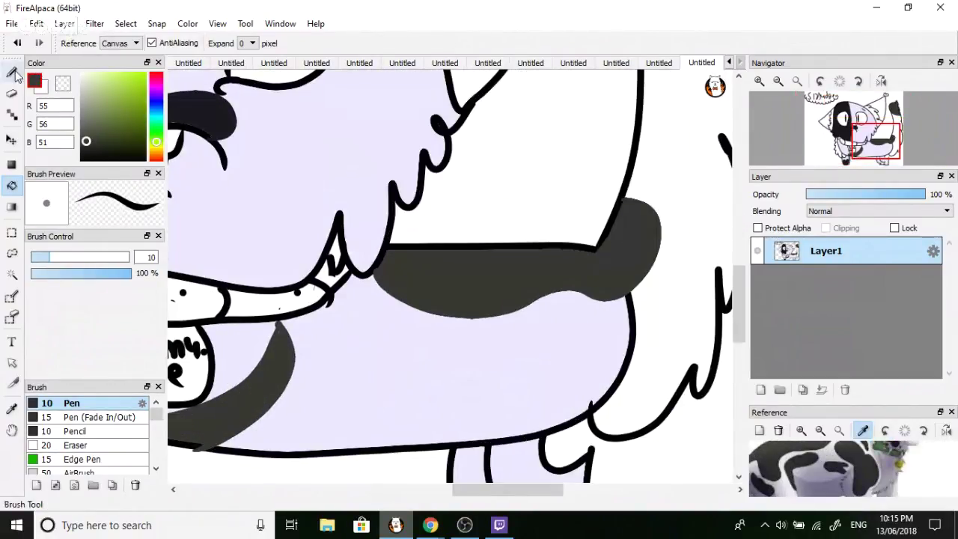
left_click_drag(379, 353, 433, 370)
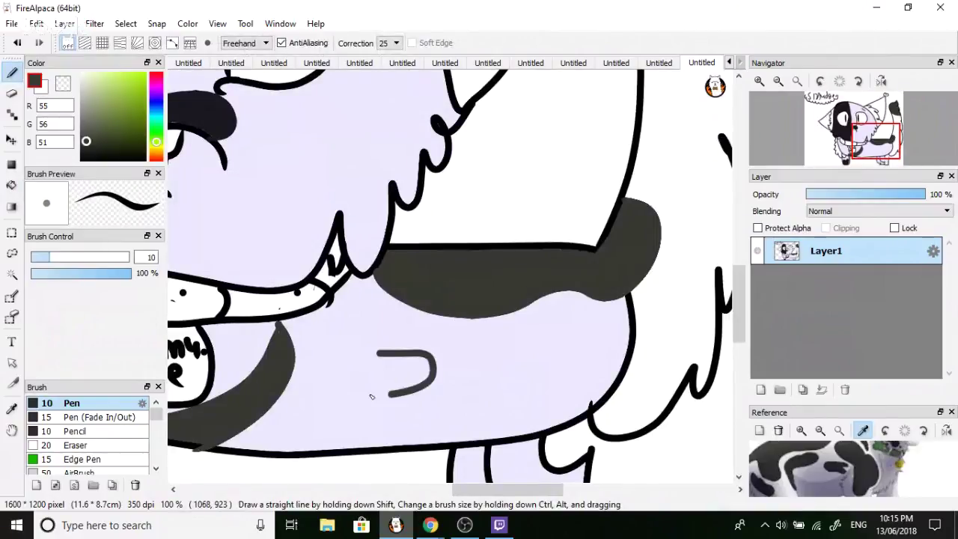
left_click_drag(371, 397, 346, 369)
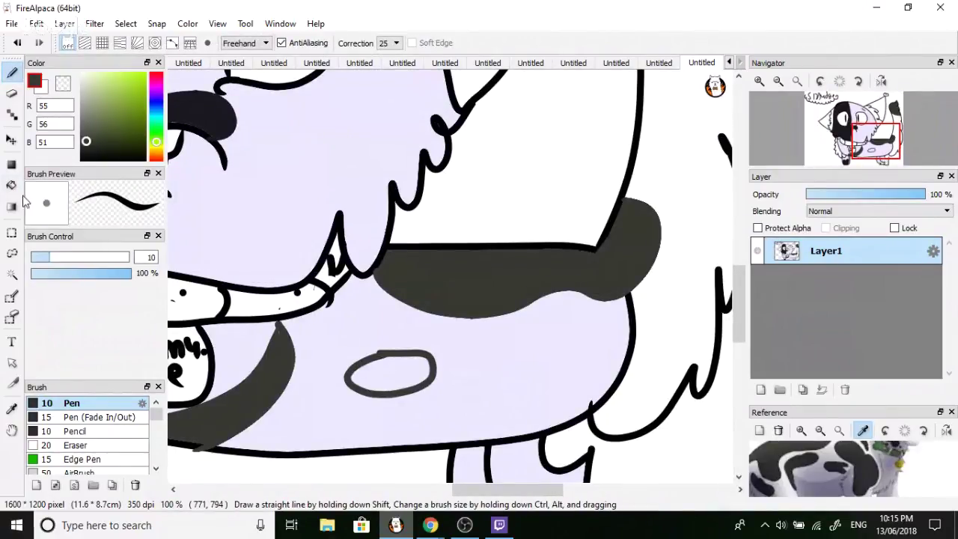
left_click(12, 185)
left_click(399, 369)
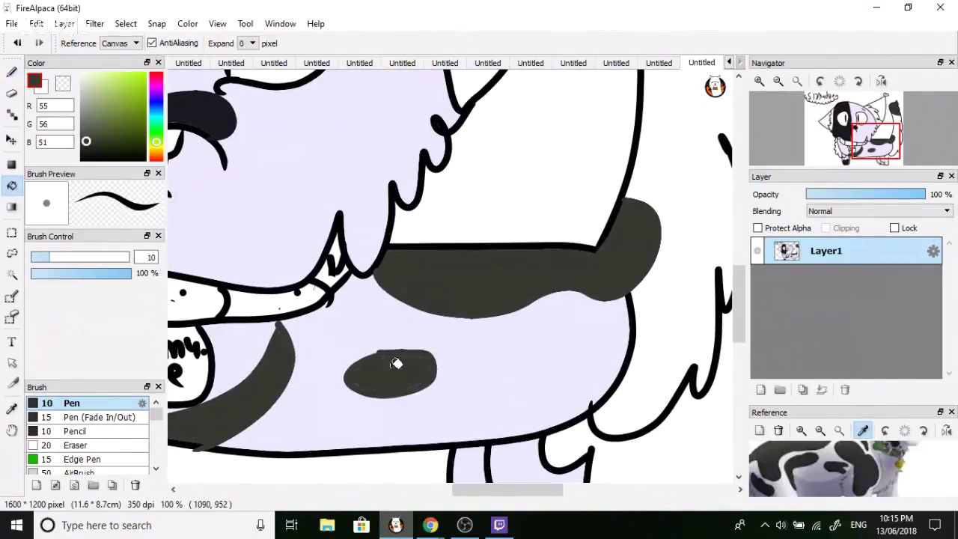
Sample the body lavender (R 236, G 229, B 253) and bucket-fill the white areas of the tail and both ears.
scroll(396, 364, "down", 4)
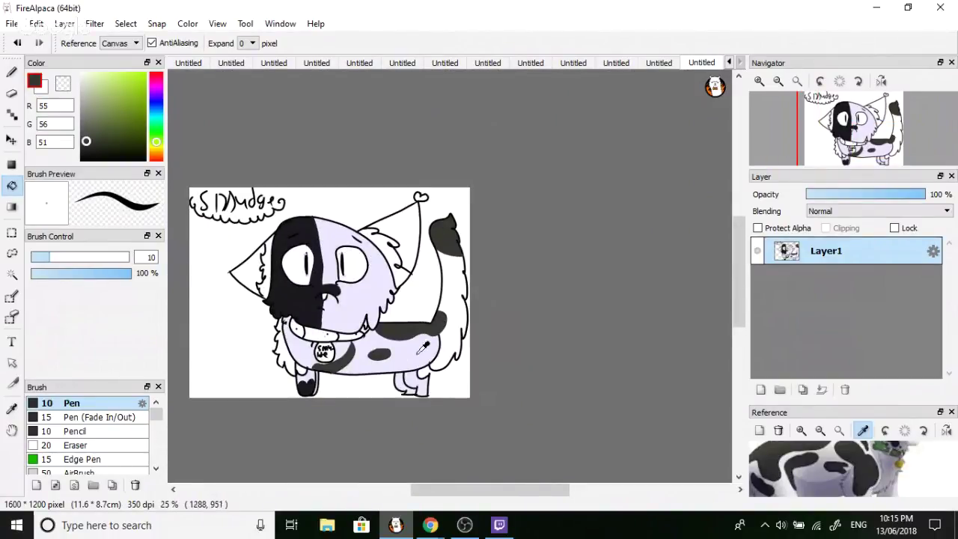
left_click(423, 347, "alt")
scroll(397, 216, "up", 2)
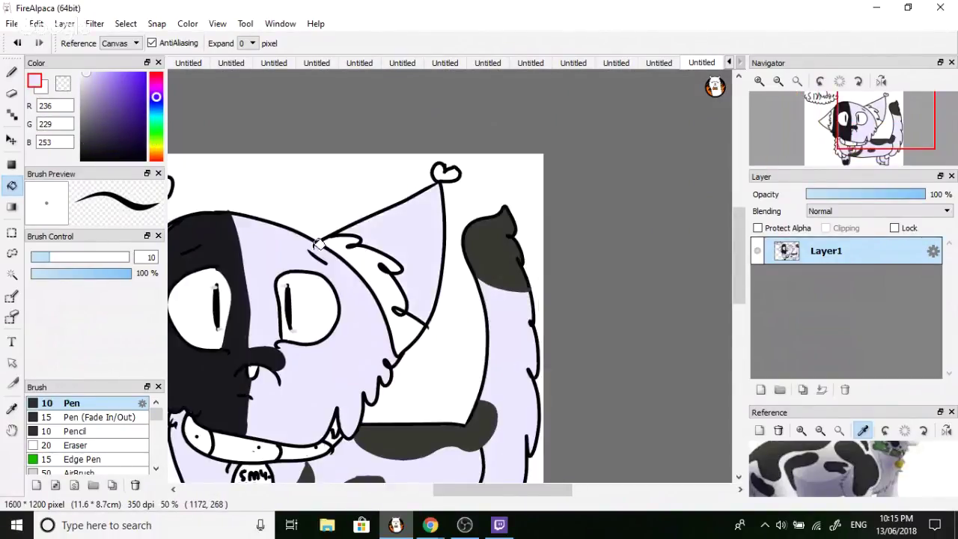
scroll(320, 310, "down", 2)
Choose a mid grey (R 171, G 171, B 171) and bucket-fill the fur tufts in both ears and the chest fluff.
left_click(758, 432)
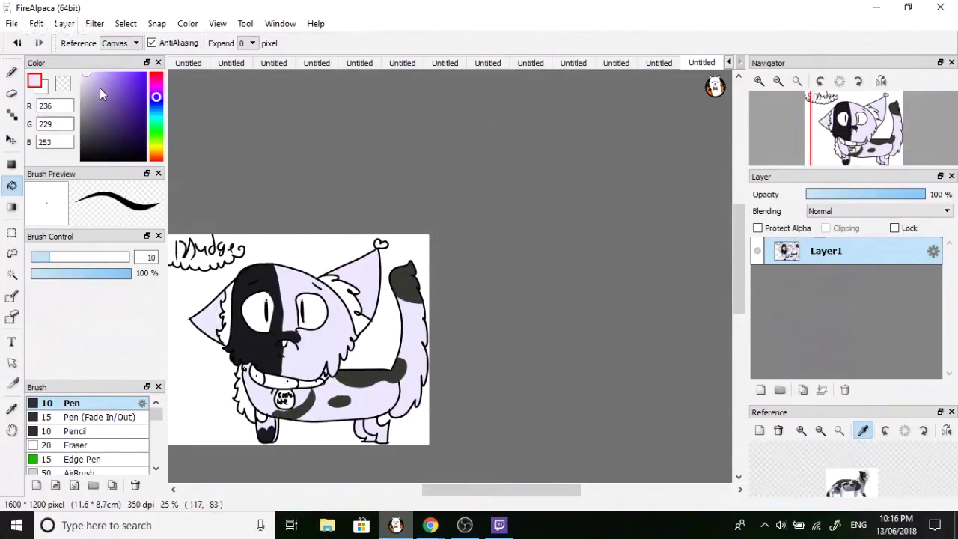
scroll(335, 288, "up", 1)
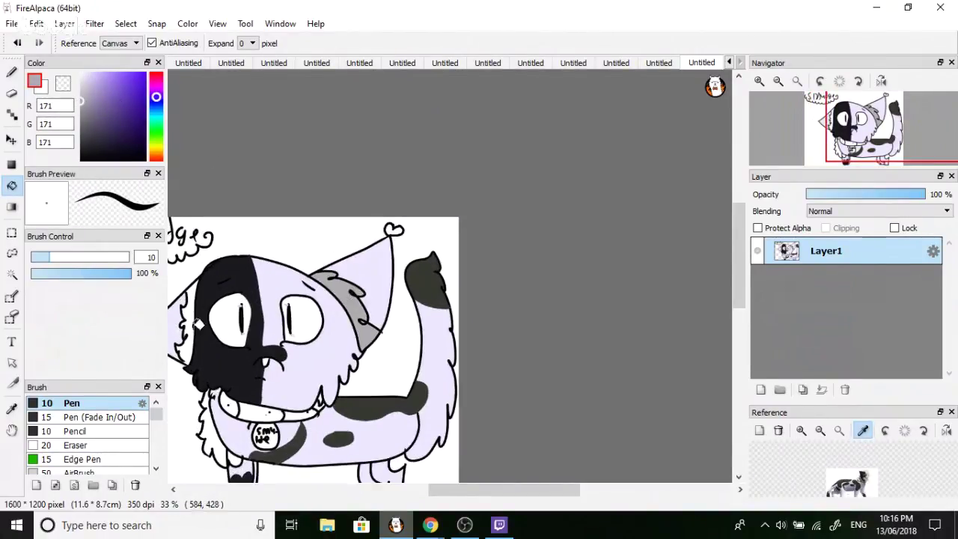
scroll(247, 434, "up", 2)
scroll(247, 435, "down", 2)
scroll(241, 432, "up", 1)
scroll(241, 432, "up", 1)
scroll(232, 427, "down", 3)
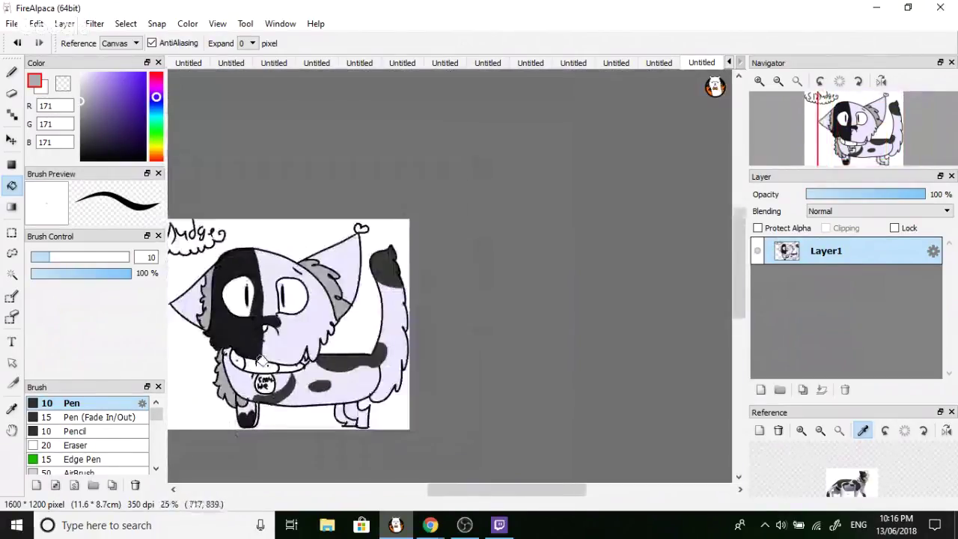
Sample yellow (R 188, G 183, B 29) from the reference cat's eye and bucket-fill both eyes.
scroll(873, 454, "up", 4)
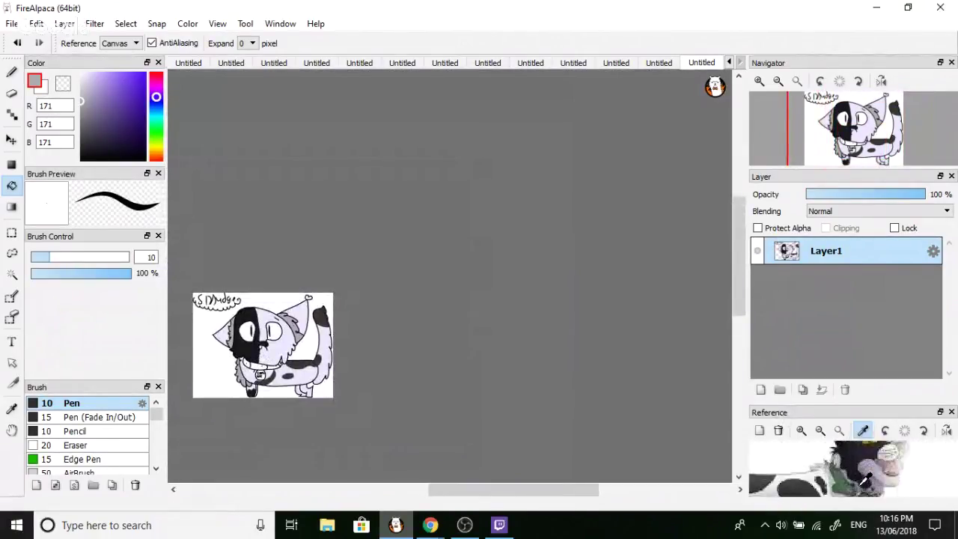
scroll(875, 457, "up", 2)
left_click(868, 453)
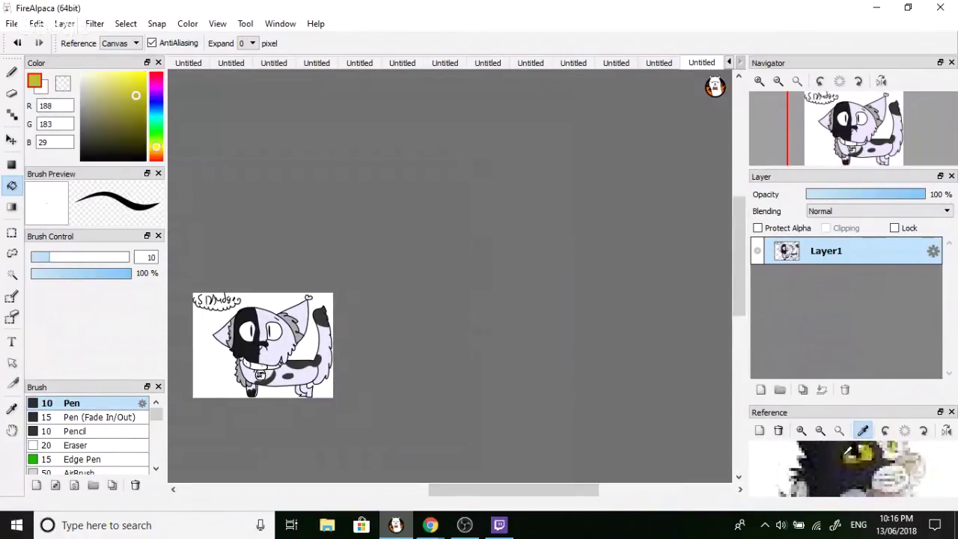
scroll(266, 333, "up", 1)
scroll(266, 333, "up", 2)
left_click(307, 328)
left_click(217, 334)
scroll(283, 372, "down", 1)
scroll(288, 389, "up", 2)
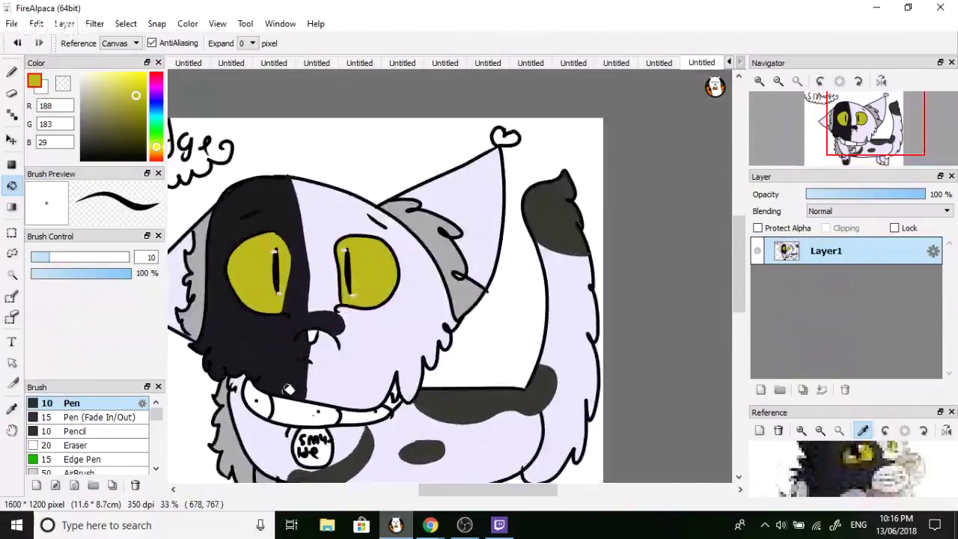
Choose black (R 0, G 0, B 0) and bucket-fill the small white shape under the nose.
scroll(289, 389, "up", 3)
left_click(81, 159)
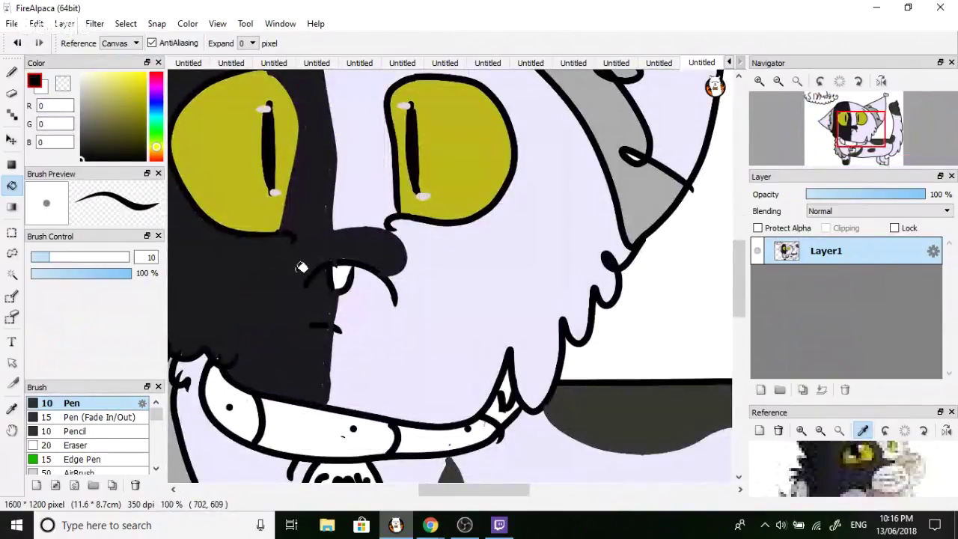
left_click(345, 270)
Try to recolour the shape under the nose with light grey (R 196, G 191, B 187) sampled from the reference, and undo it.
scroll(879, 466, "down", 5)
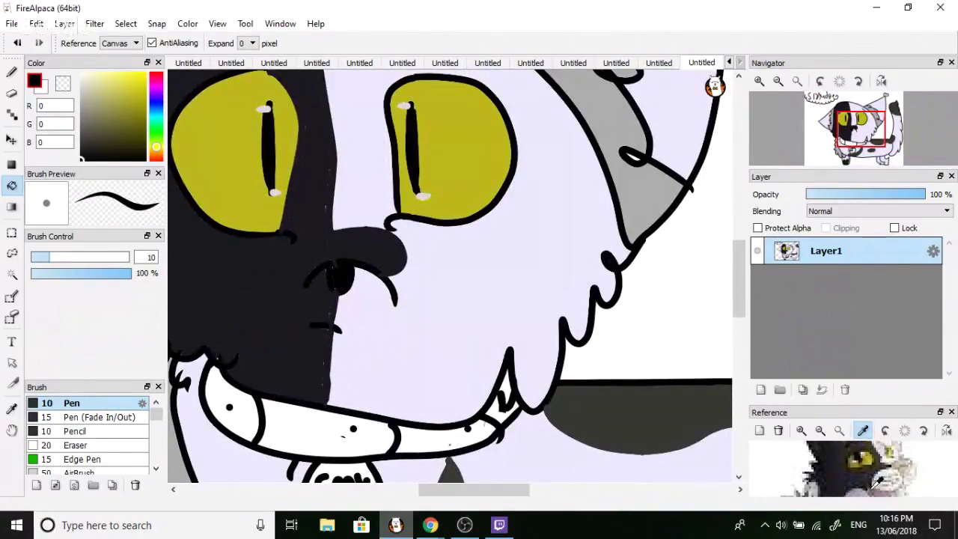
scroll(878, 465, "up", 5)
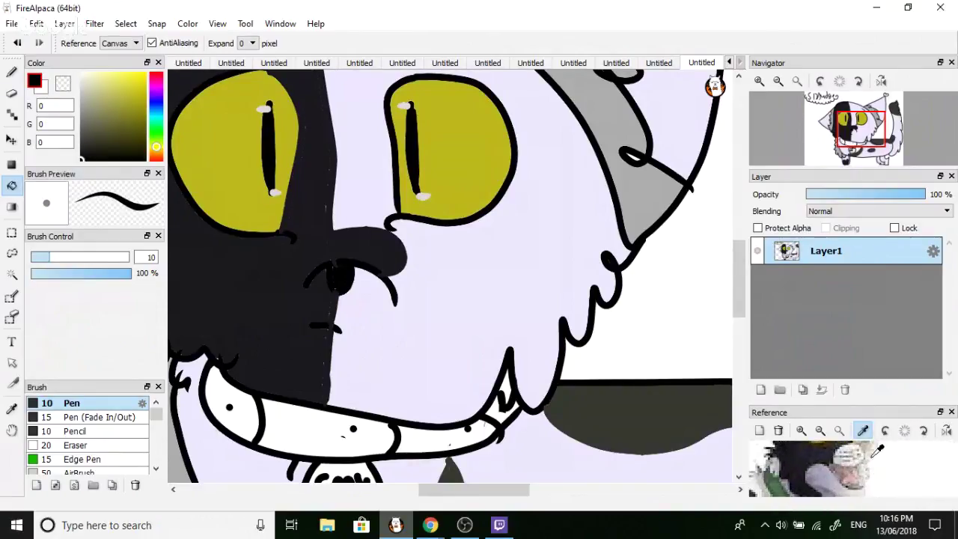
left_click(874, 454)
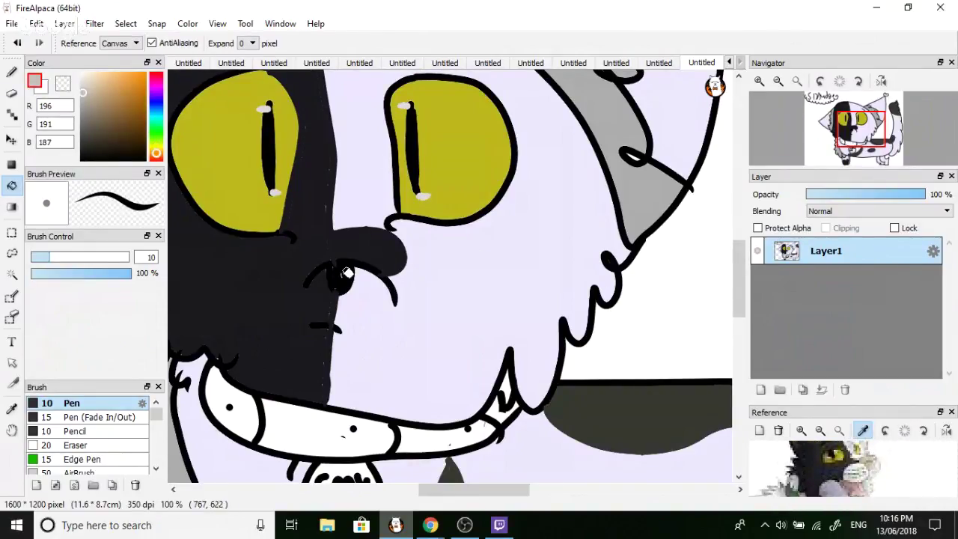
left_click_drag(347, 273, 343, 283)
left_click(17, 45)
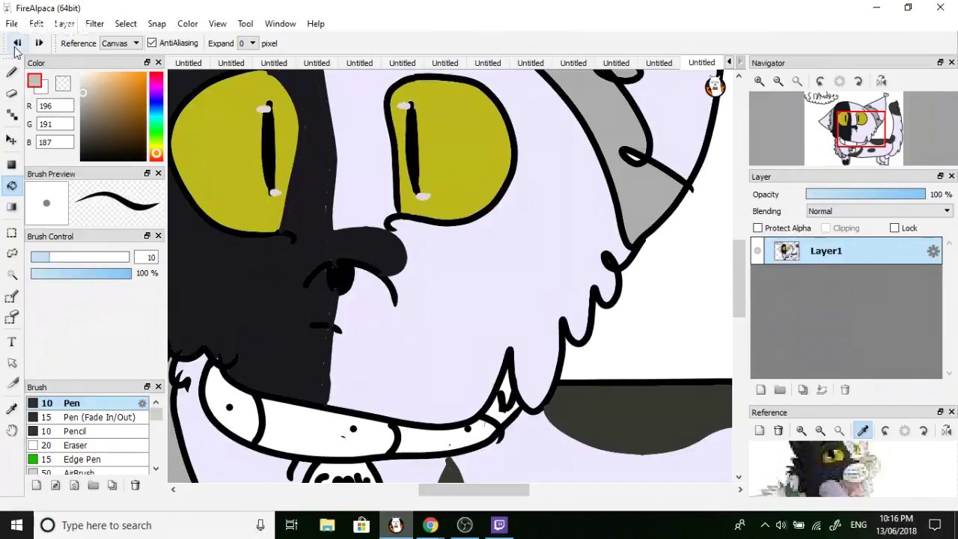
left_click(11, 72)
left_click(82, 159)
scroll(271, 265, "down", 4)
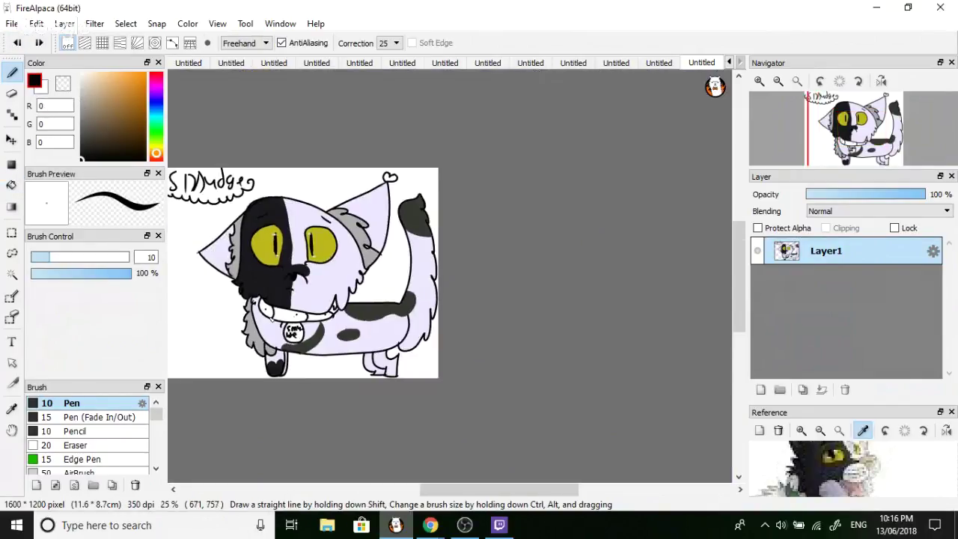
Sample green (R 82, G 118, B 82) from the reference cat's collar and bucket-fill the three collar segments.
scroll(779, 451, "up", 3)
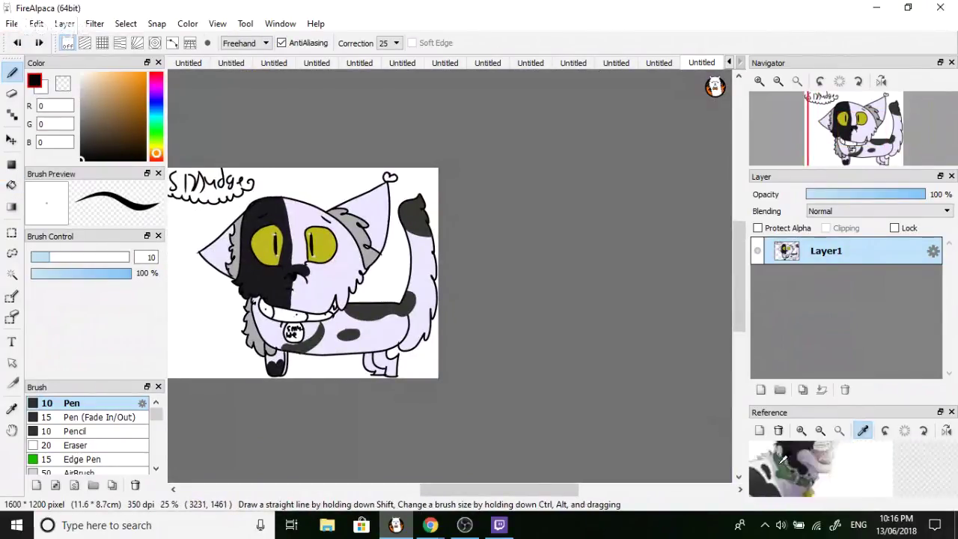
left_click(787, 450)
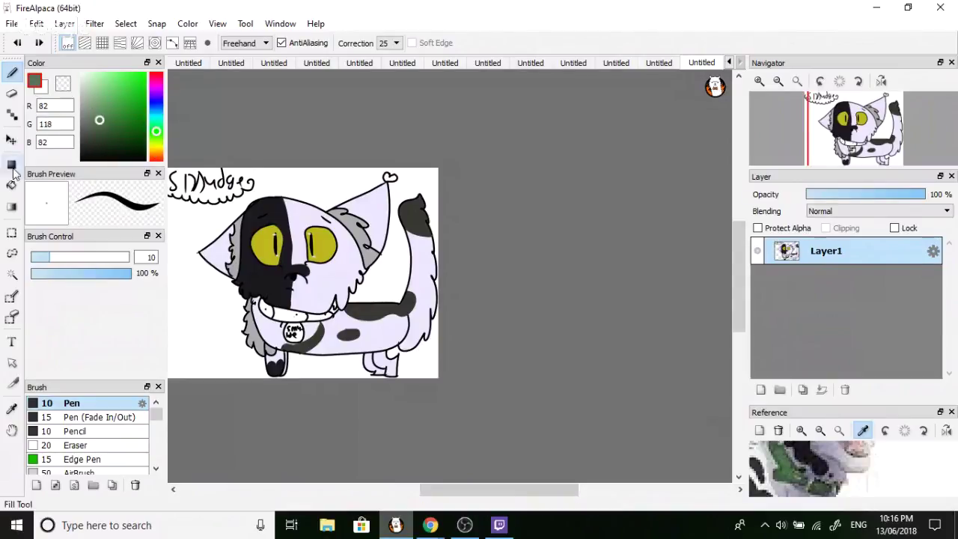
left_click(11, 185)
scroll(287, 343, "up", 4)
left_click(289, 277)
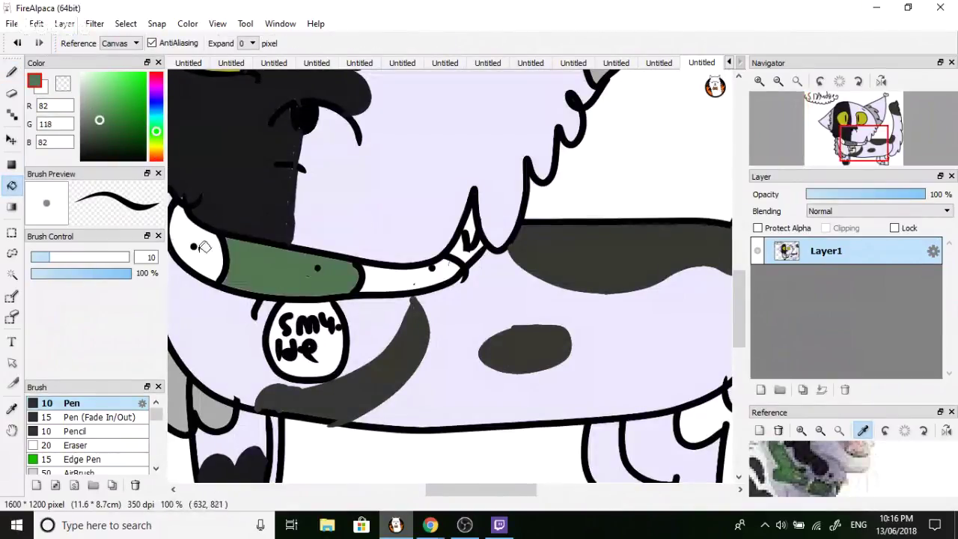
left_click(213, 250)
left_click(377, 268)
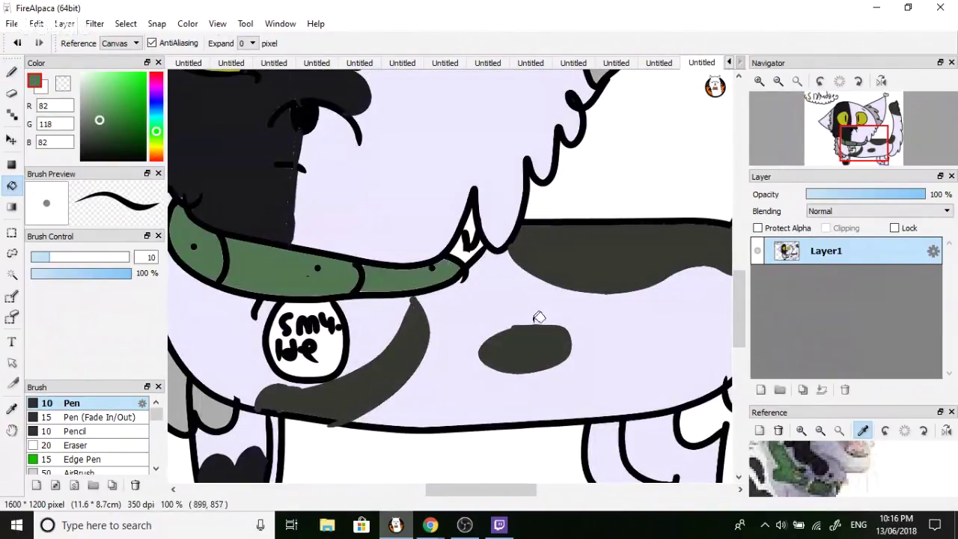
Sample gold (R 162, G 145, B 27) from the reference cat's tag and bucket-fill the round name tag.
scroll(834, 476, "down", 3)
scroll(831, 473, "up", 5)
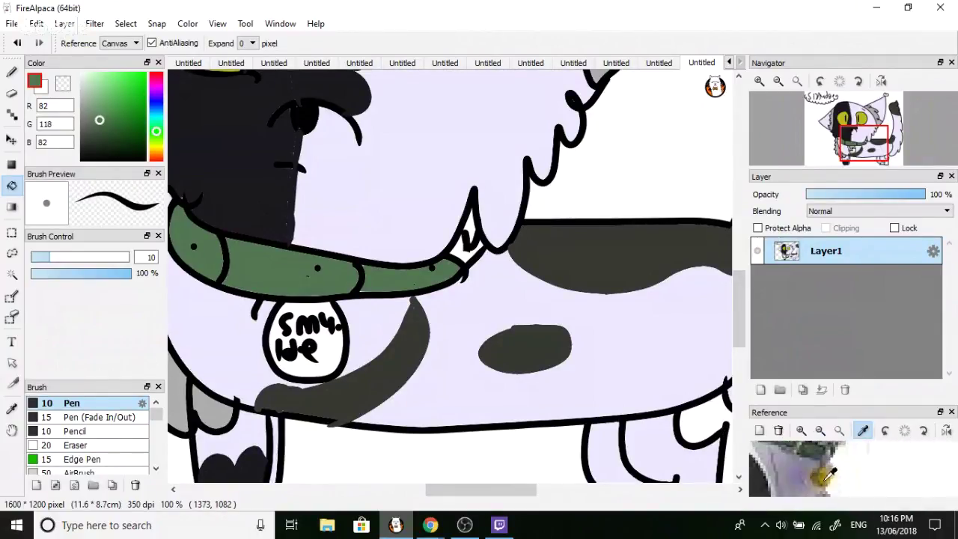
left_click(823, 471)
left_click(335, 346)
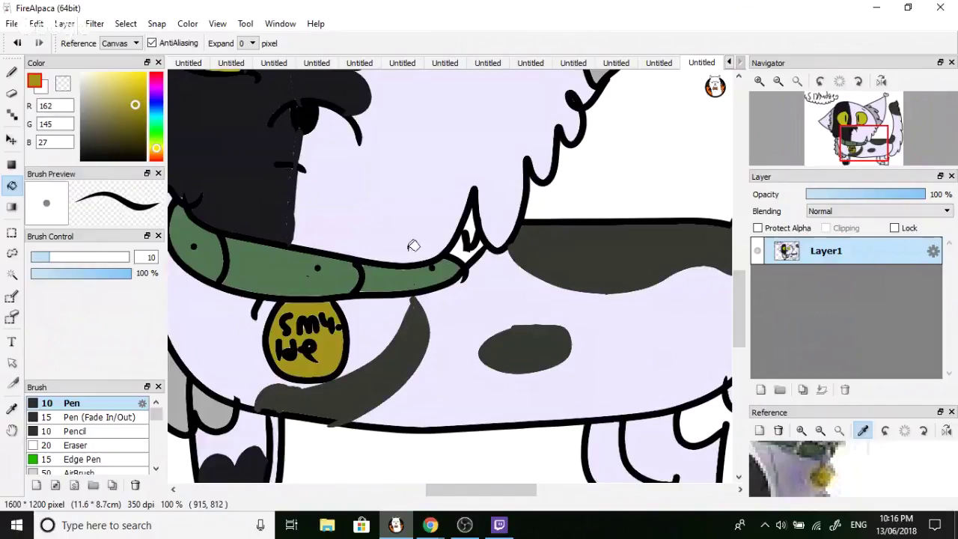
Sample the collar green and bucket-fill the remaining white piece at the collar's end beside the cheek fur.
left_click(444, 270, "alt")
left_click(458, 247)
scroll(465, 250, "down", 3)
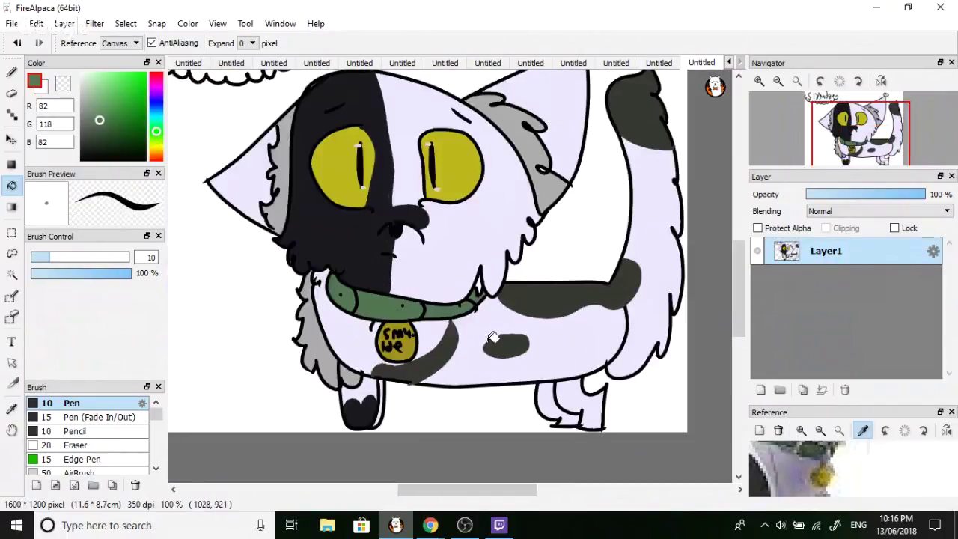
Sample the lavender (R 236, G 229, B 253) from the ear and bucket-fill the heart on the ear tip.
left_click(11, 73)
left_click_drag(112, 133, 80, 160)
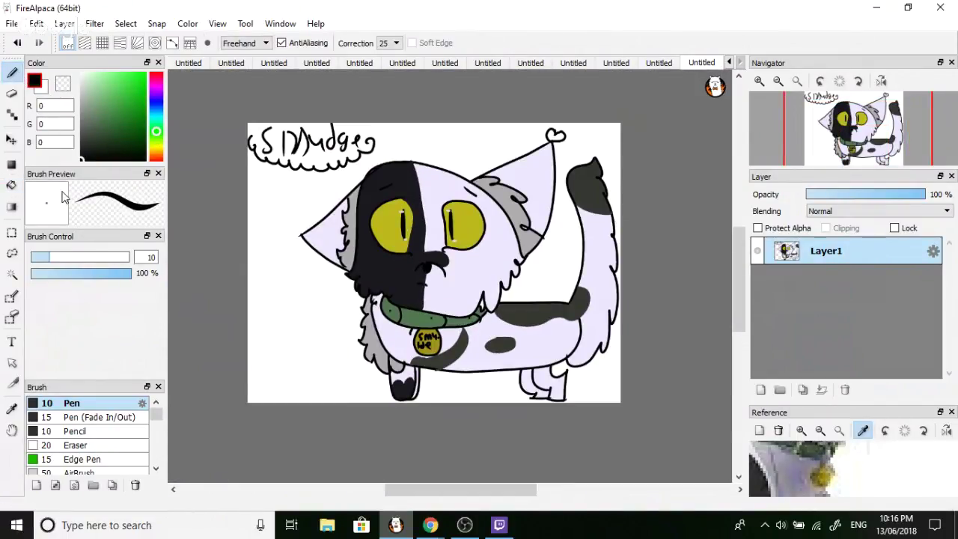
scroll(571, 135, "up", 2)
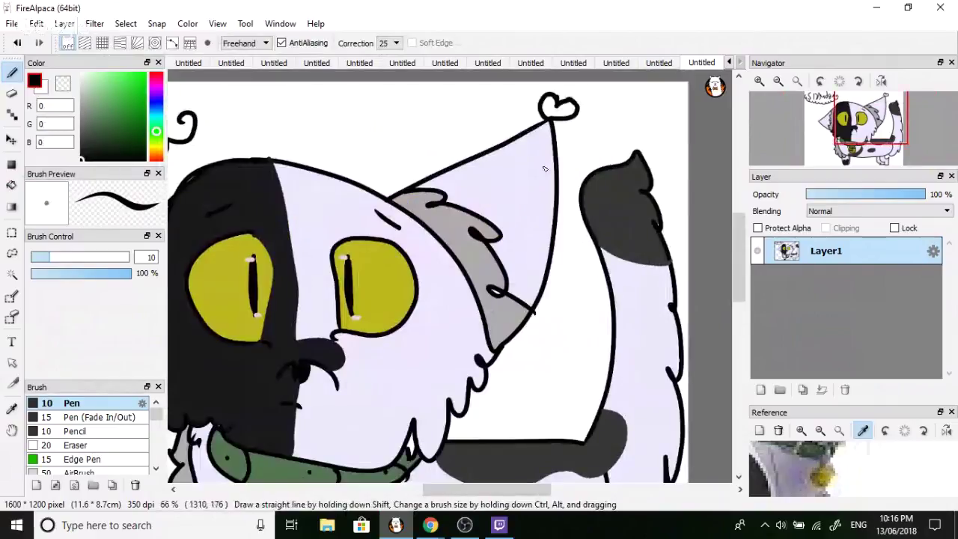
left_click(516, 161, "alt")
left_click(12, 185)
left_click(560, 106)
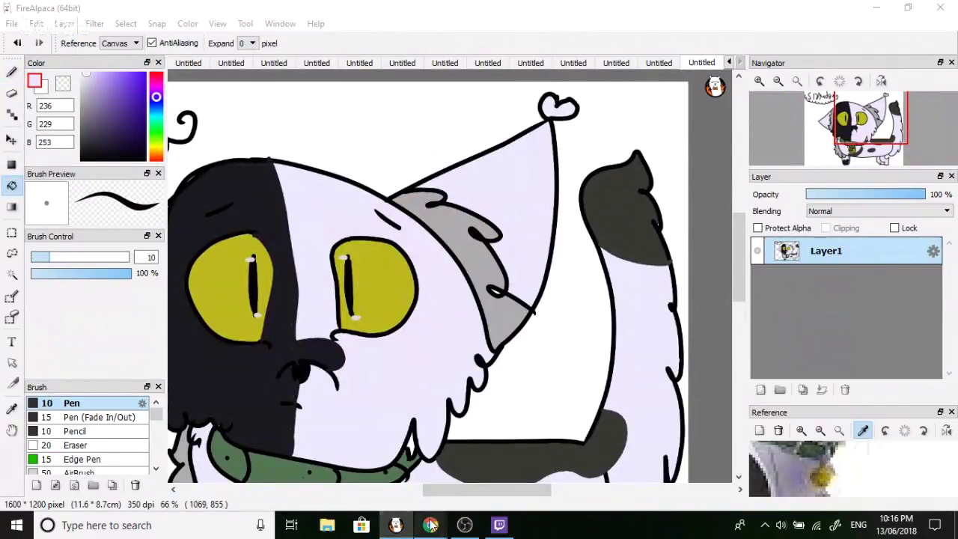
Switch to Google Hangouts in Chrome and send "DONT LEAVEEEEEEEEEEEEEEEEE" to the new wandom group chat.
mouse_move(430, 524)
left_click(284, 467)
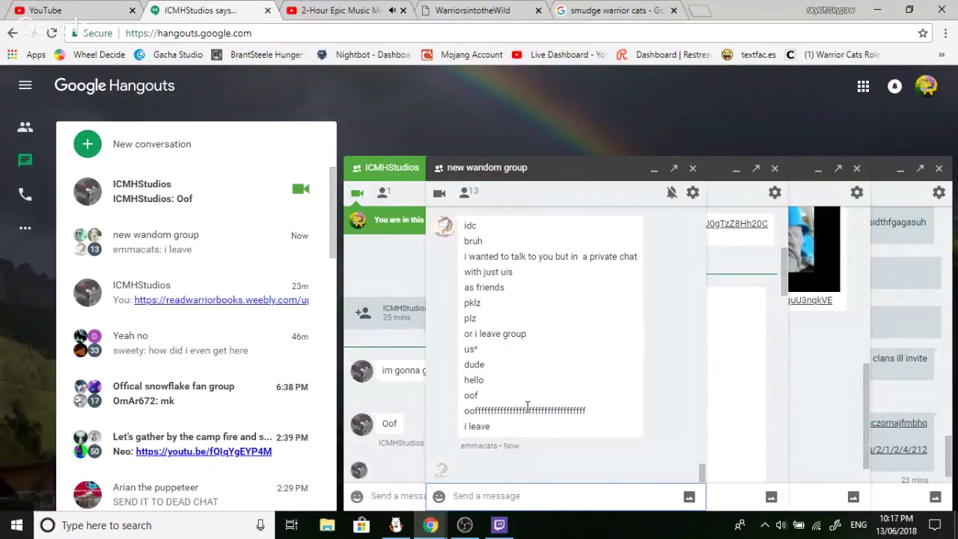
type("DONT LEAVE")
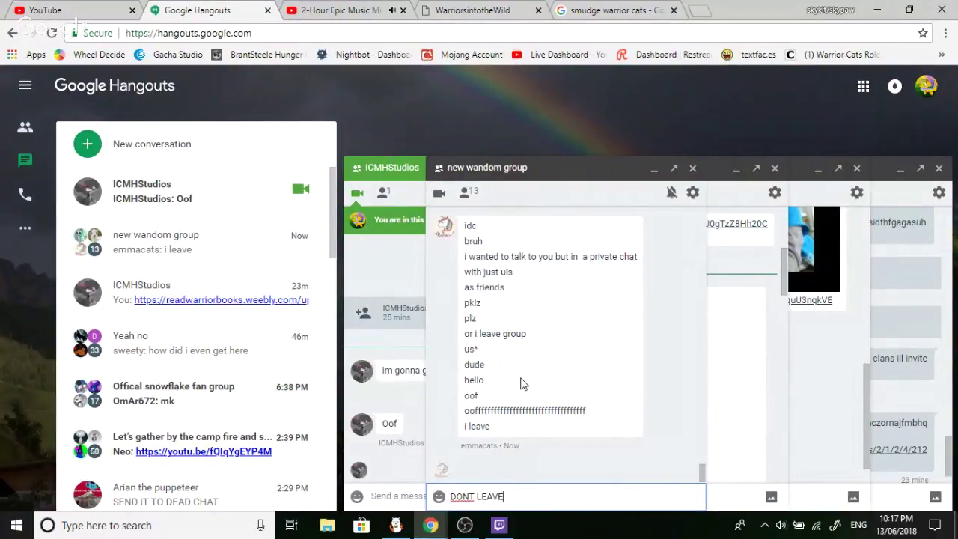
type("EEEEEEEEEEEEEEEE")
key("Return")
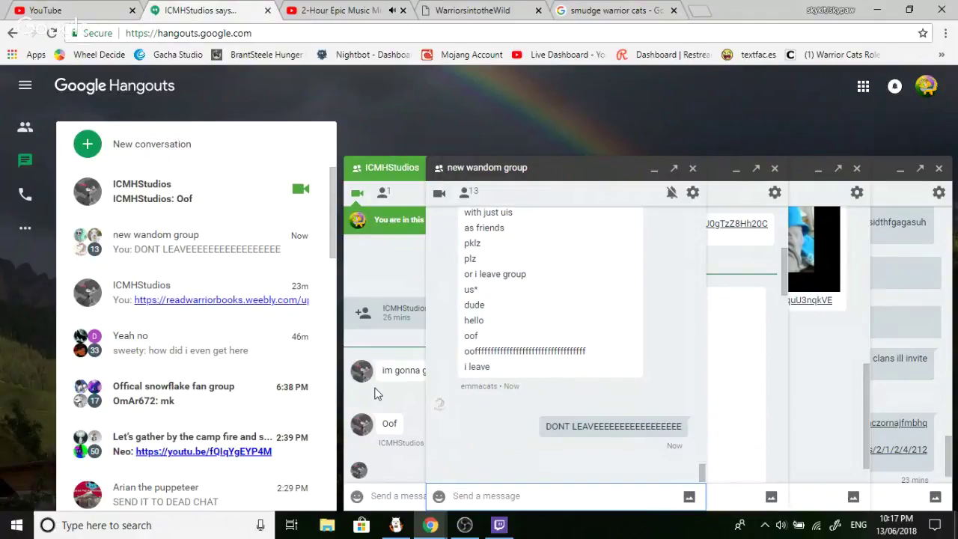
Send the message "what XD" in the ICMHStudios chat.
left_click(406, 485)
type("what XD")
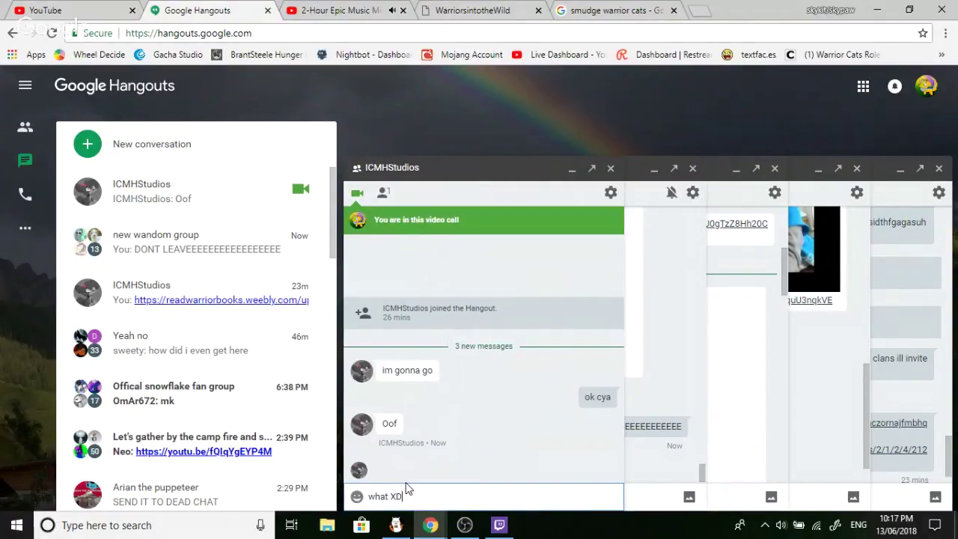
key("Return")
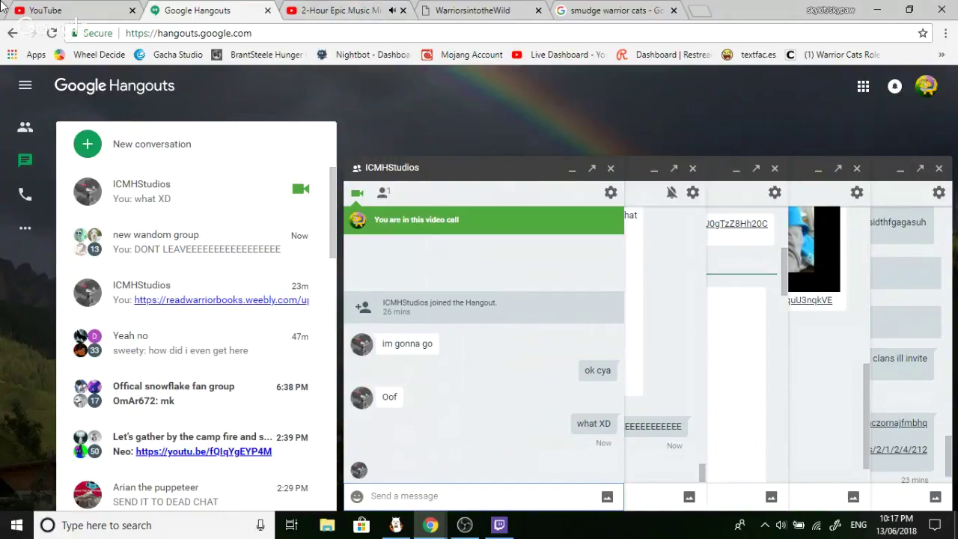
left_click(116, 8)
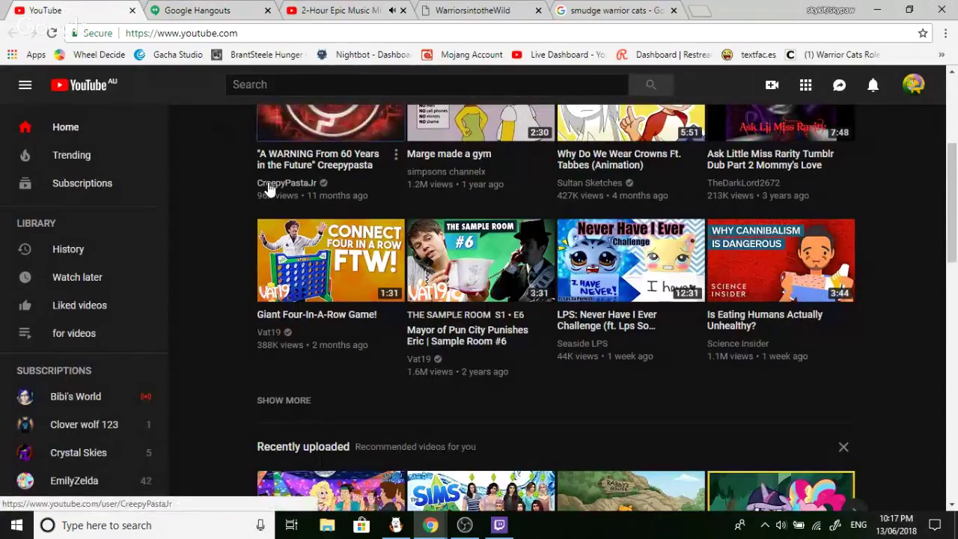
scroll(269, 183, "up", 3)
scroll(268, 187, "up", 1)
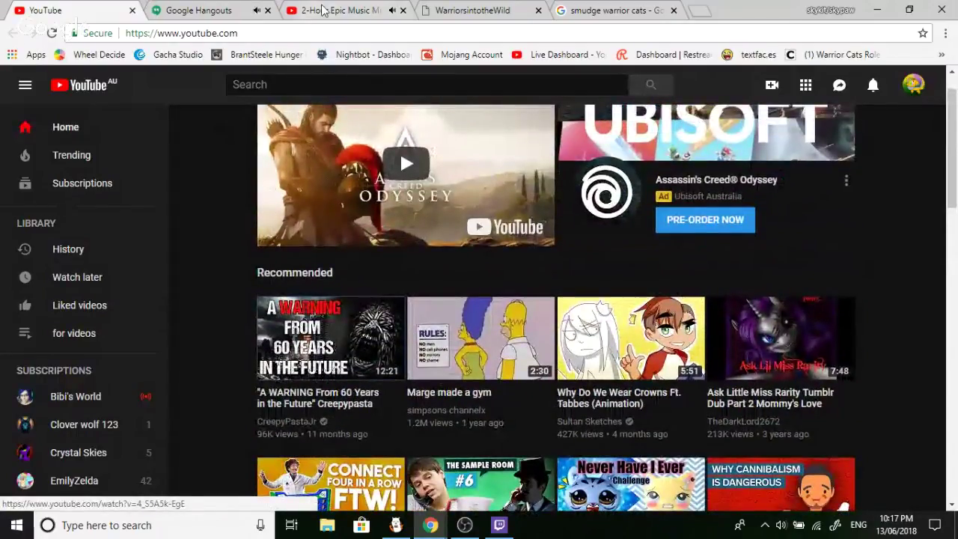
Return to the Hangouts page and send "i changed to a drawing stream ;3" in the ICMHStudios chat.
left_click(209, 10)
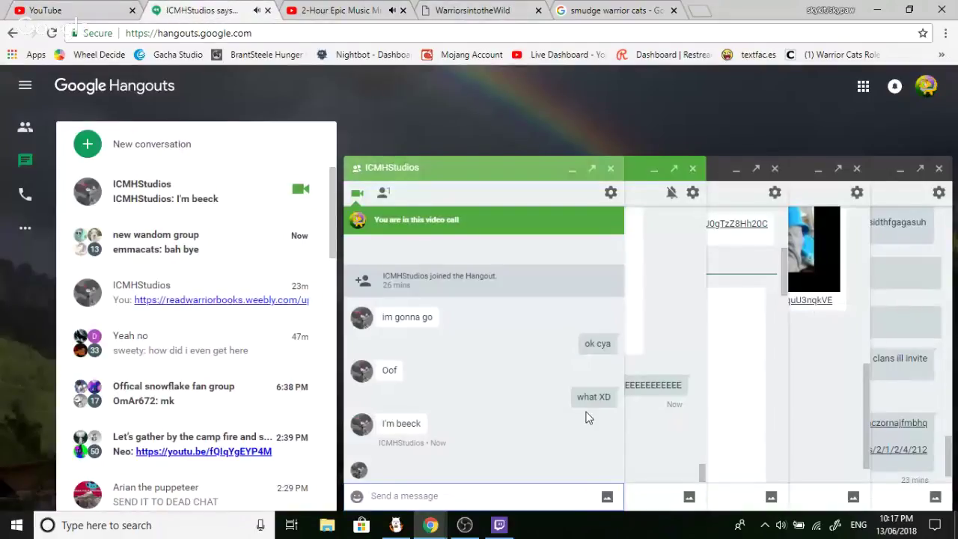
type("i changed to a dr")
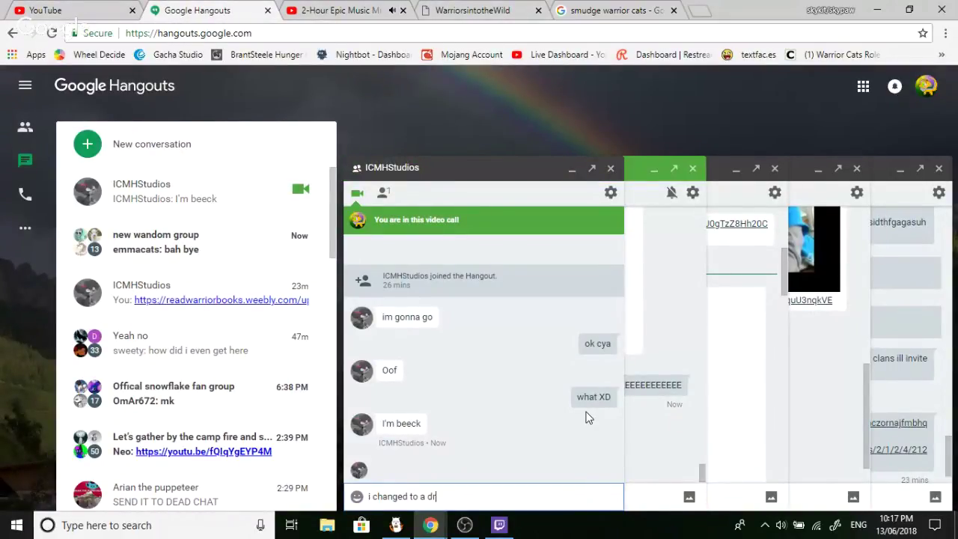
type("awing stream ;3")
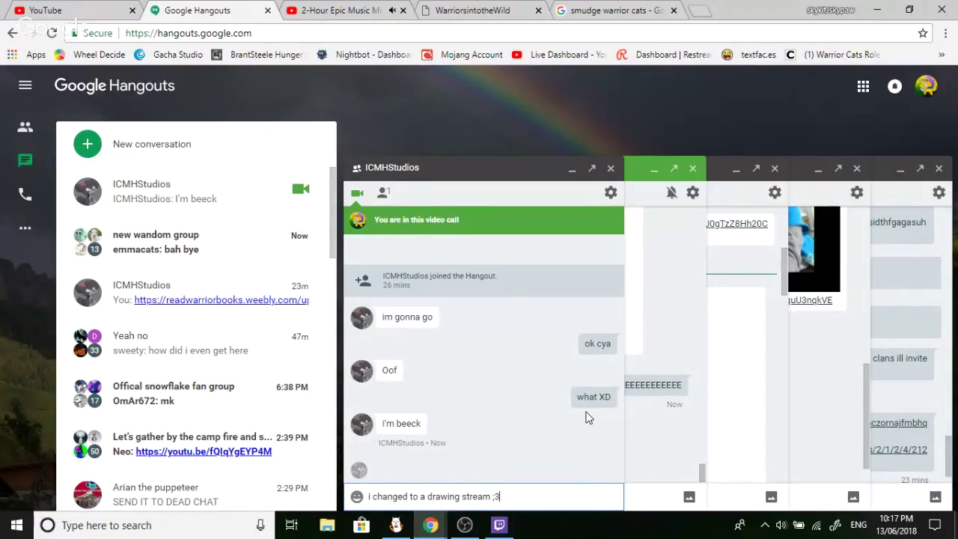
key("Return")
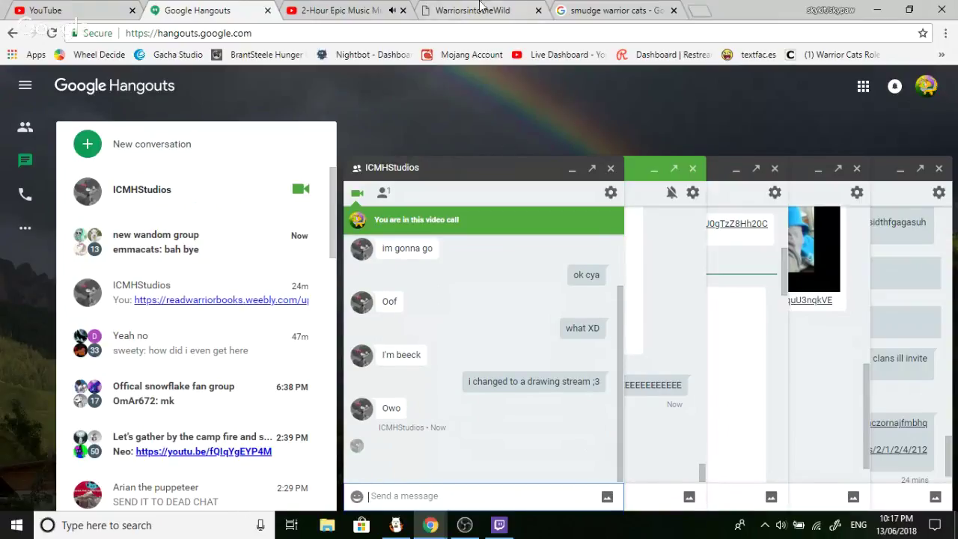
Close the 2-hour epic music page and send "hop in the call XD" in the ICMHStudios chat.
left_click(402, 10)
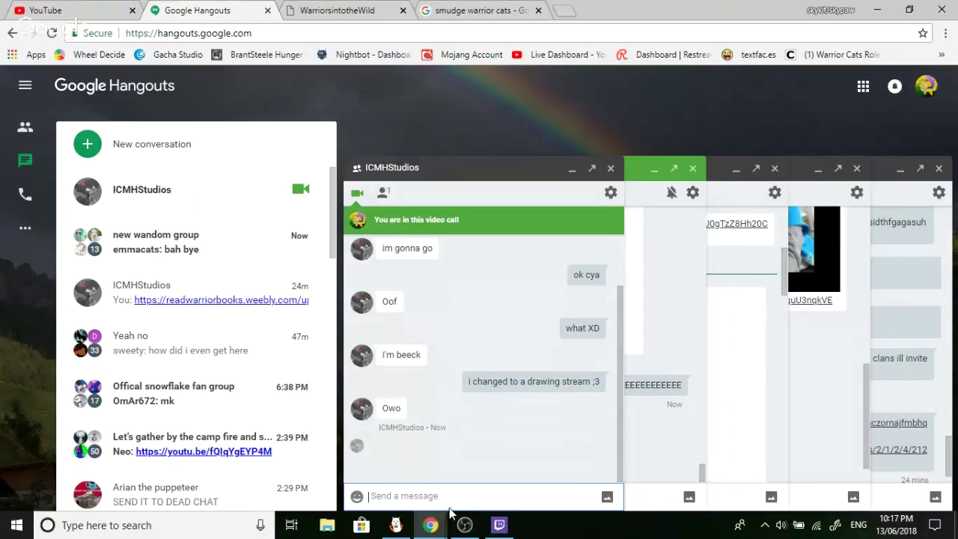
mouse_move(446, 521)
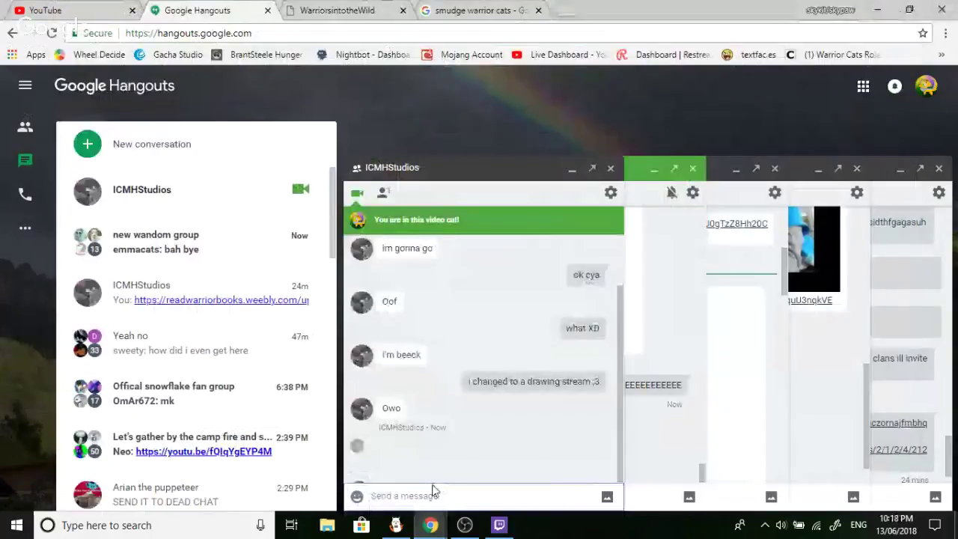
type("hop in the call XD")
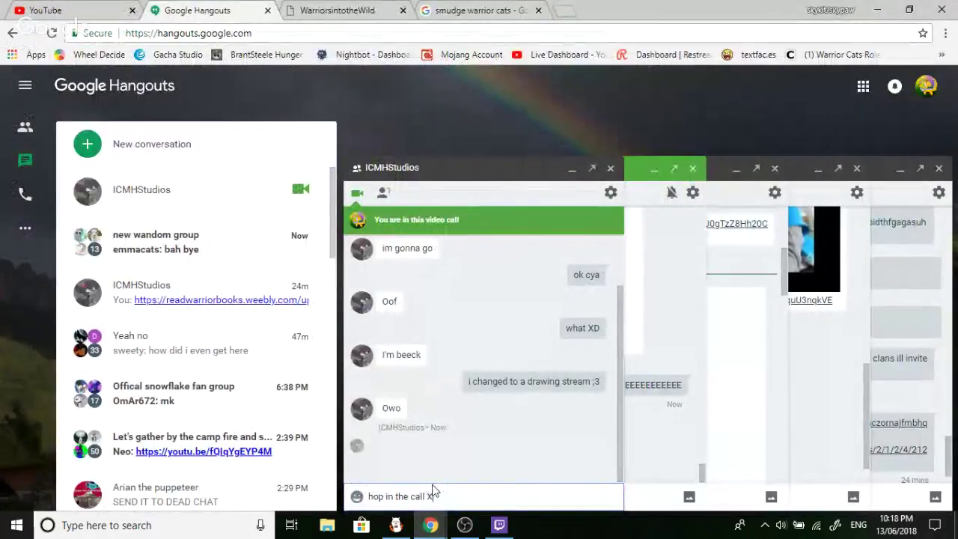
key("Return")
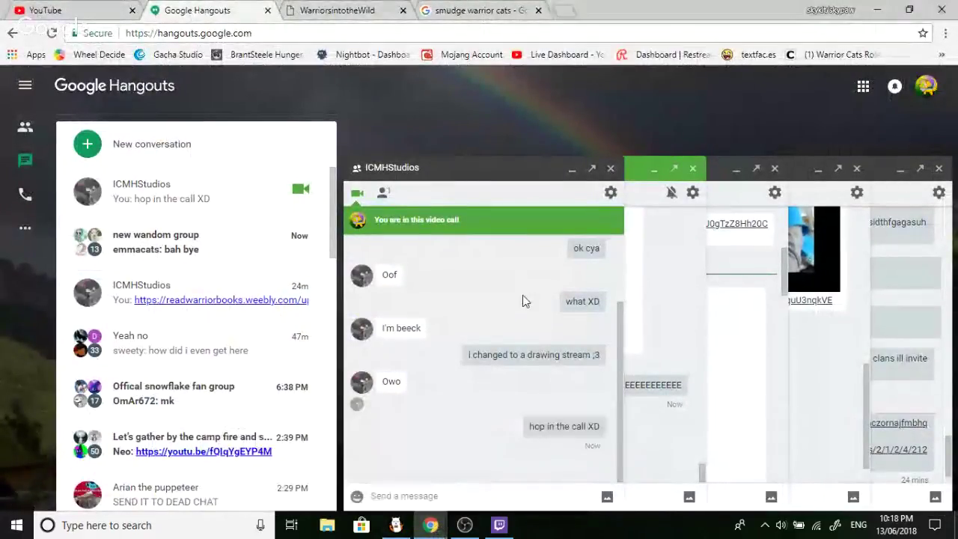
Load YouTube in place of the "smudge warrior cats" image search page.
left_click(479, 11)
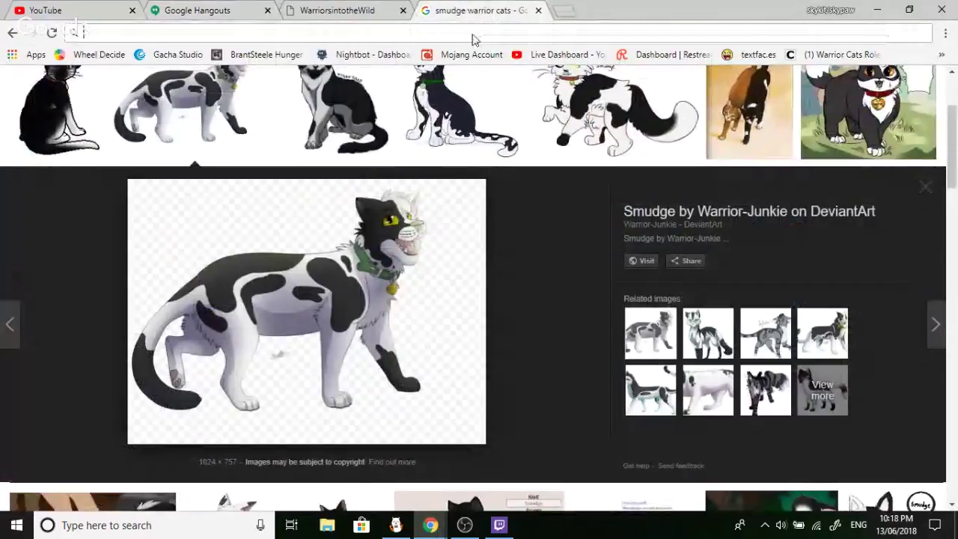
left_click(473, 33)
type("y")
key("BackSpace")
type("outube")
key("Return")
Return to the Hangouts page and bring up the live video call window.
left_click(184, 7)
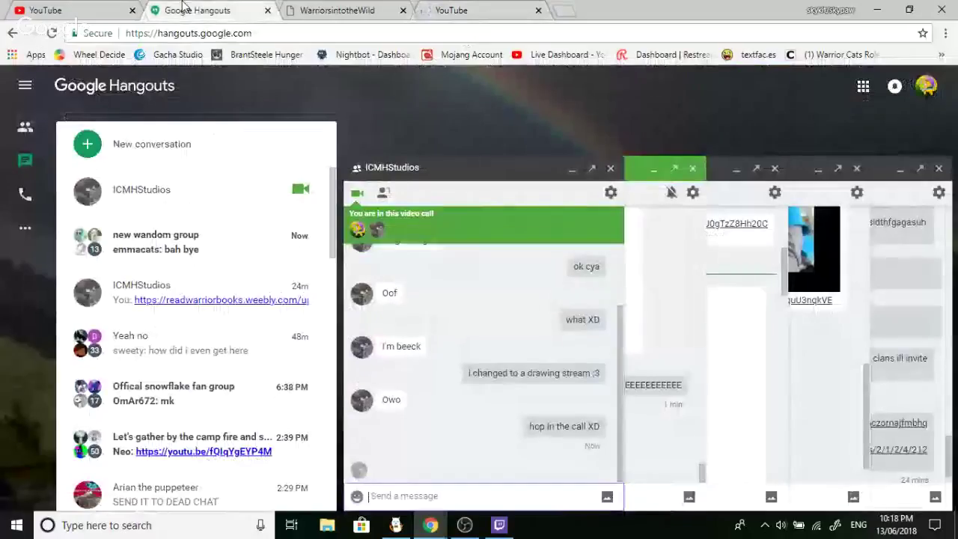
mouse_move(443, 515)
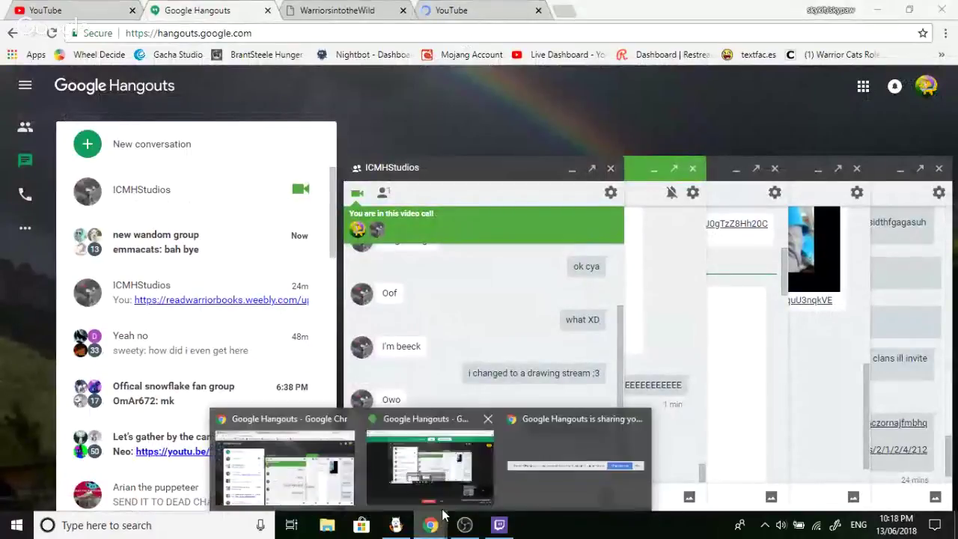
left_click(430, 466)
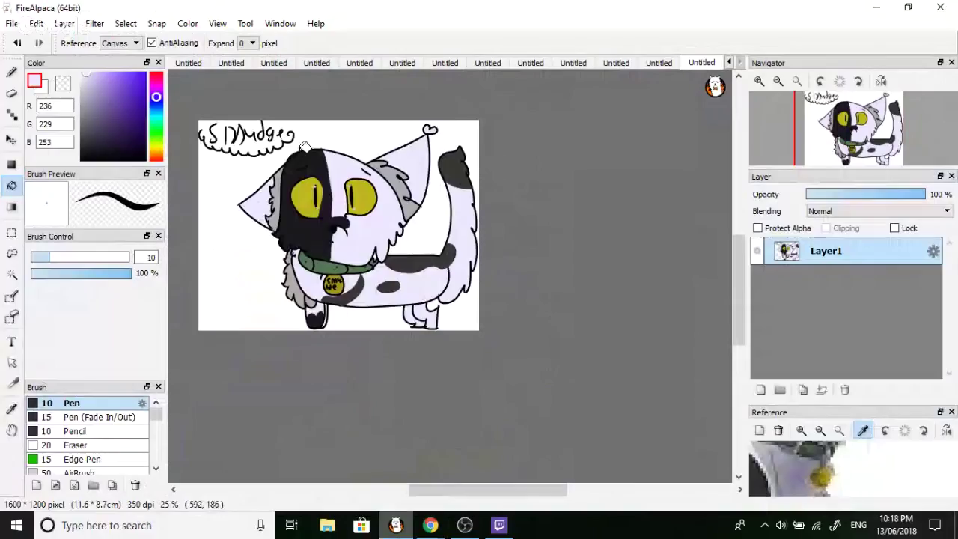
In FireAlpaca, outline a fur patch on the rear hind leg with the dark grey pen (R 55, G 56, B 51) and bucket-fill it.
left_click(13, 73)
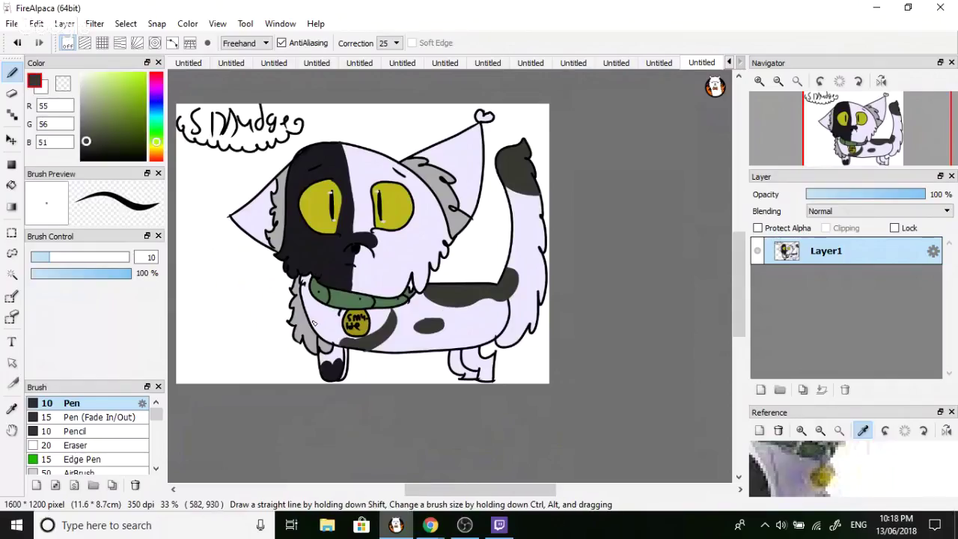
scroll(314, 326, "up", 3)
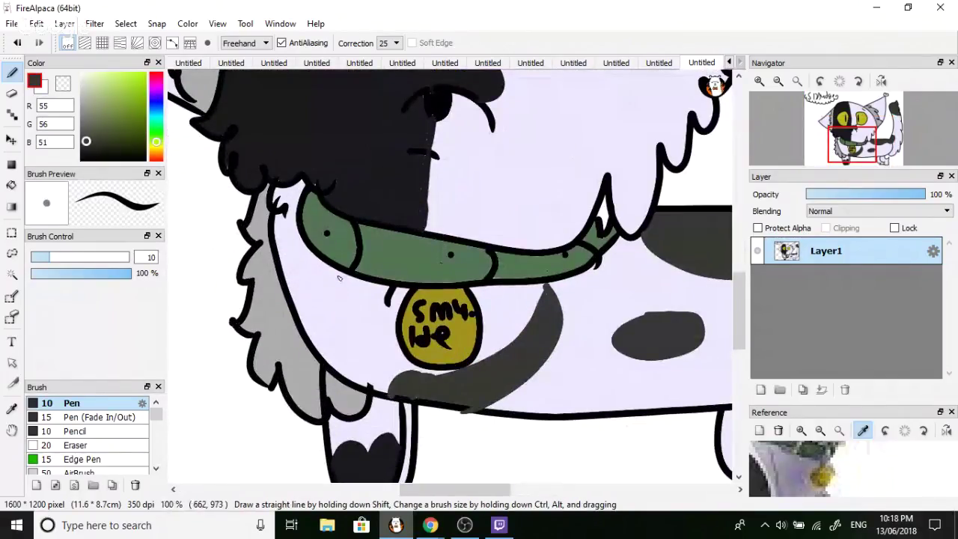
scroll(341, 299, "down", 3)
scroll(483, 311, "up", 3)
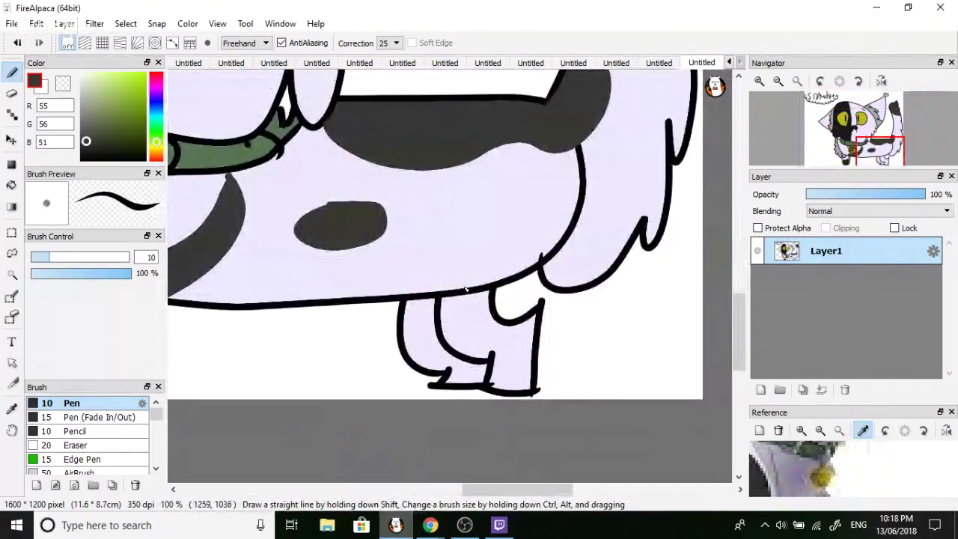
mouse_move(468, 311)
left_mouse_down()
mouse_move(483, 340)
mouse_move(510, 346)
mouse_move(509, 376)
mouse_move(530, 357)
left_mouse_up()
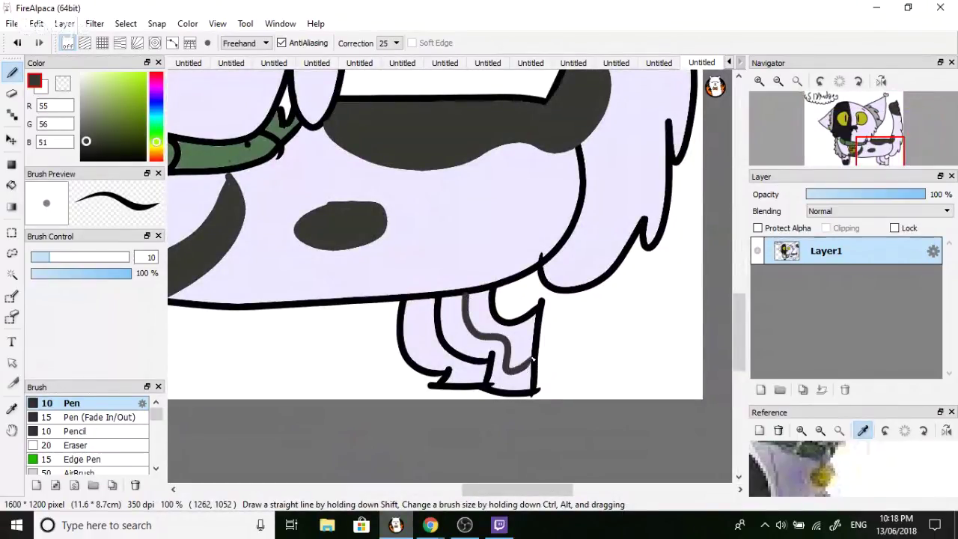
left_click(11, 185)
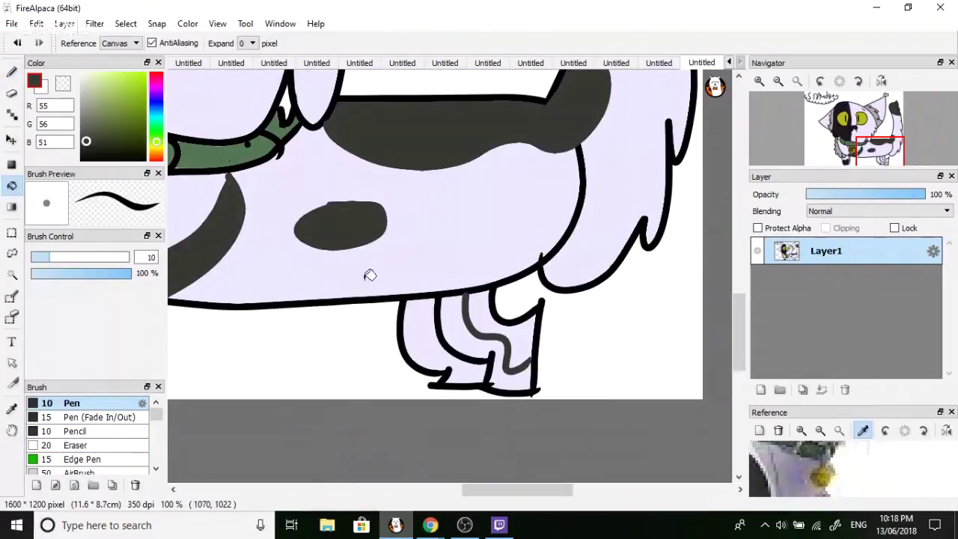
left_click(489, 316)
scroll(490, 316, "down", 3)
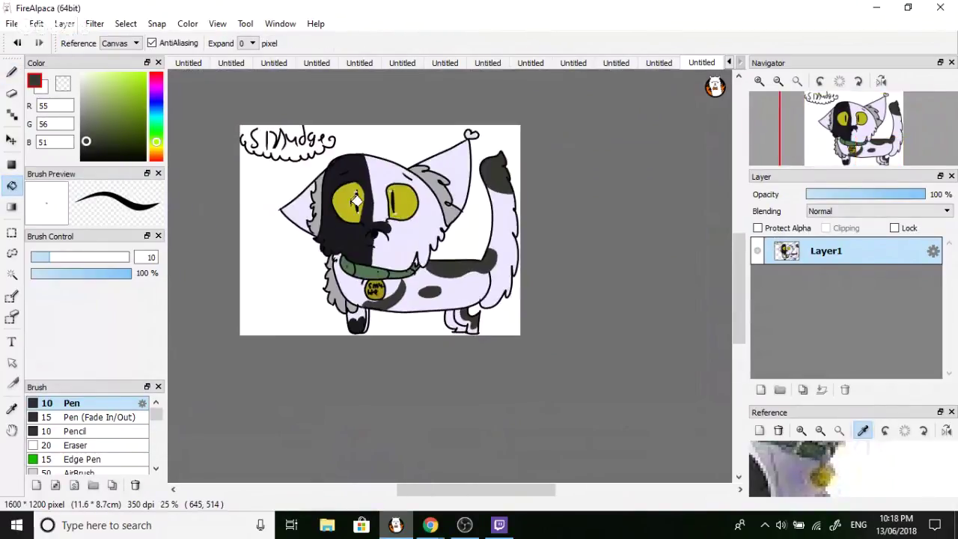
Try drawing a fur tuft over the top of the head with the black pen, and undo it.
scroll(416, 266, "up", 1)
left_click(11, 72)
left_click(81, 158)
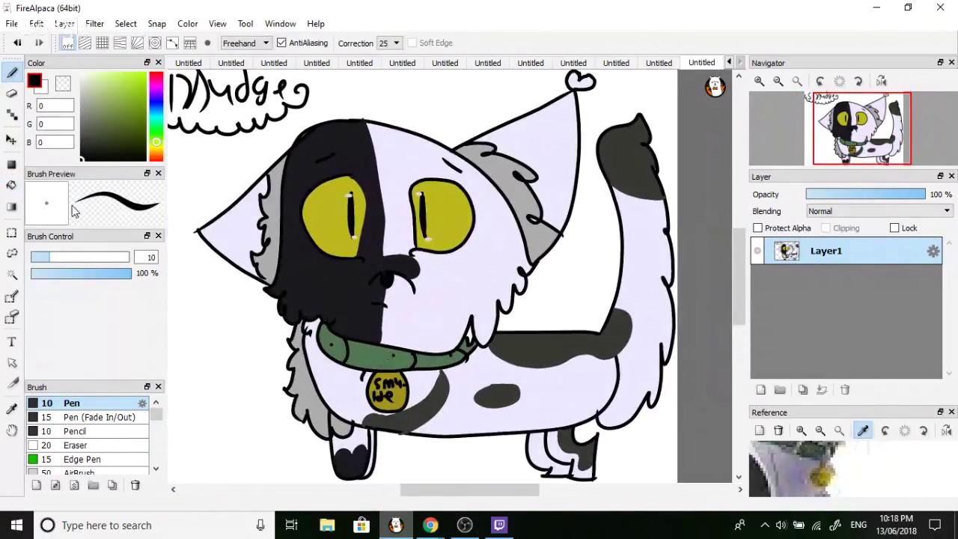
scroll(343, 135, "up", 1)
mouse_move(235, 159)
left_mouse_down()
mouse_move(300, 87)
mouse_move(444, 86)
mouse_move(378, 105)
mouse_move(575, 156)
mouse_move(530, 143)
mouse_move(576, 182)
left_mouse_up()
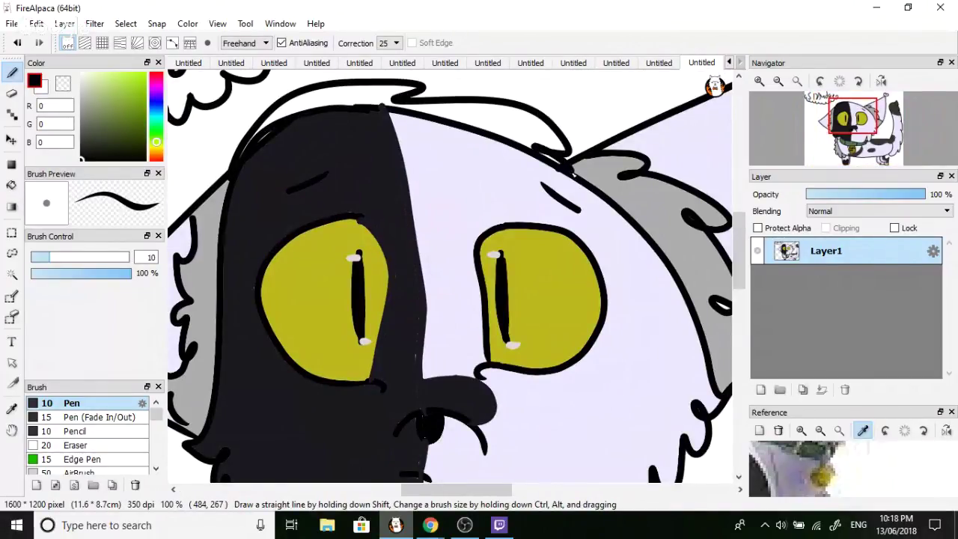
key("ctrl+z")
Outline a narrow dark grey (R 55, G 56, B 51) patch on the chest beside the collar and bucket-fill it.
scroll(449, 277, "down", 2)
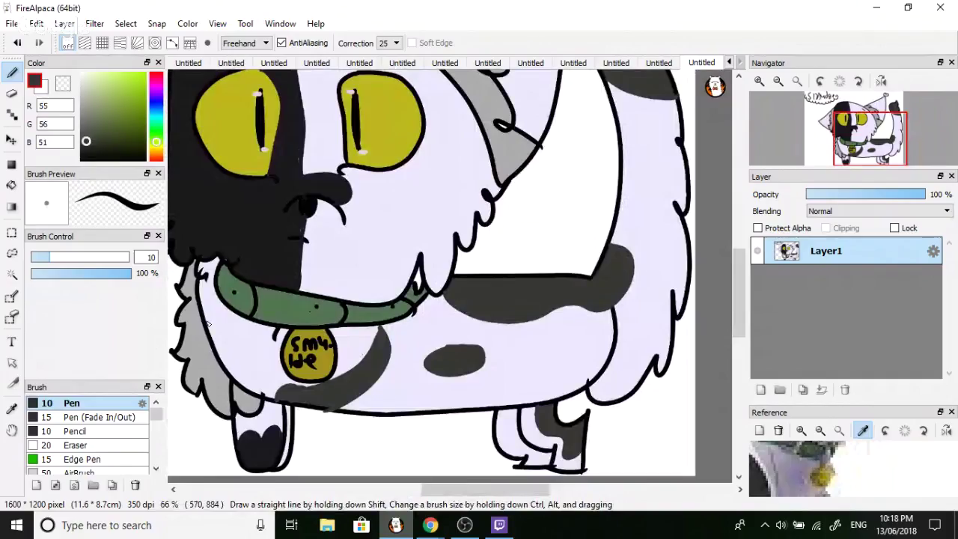
mouse_move(213, 308)
left_mouse_down()
mouse_move(239, 356)
mouse_move(246, 351)
mouse_move(215, 304)
left_mouse_up()
scroll(202, 300, "down", 3)
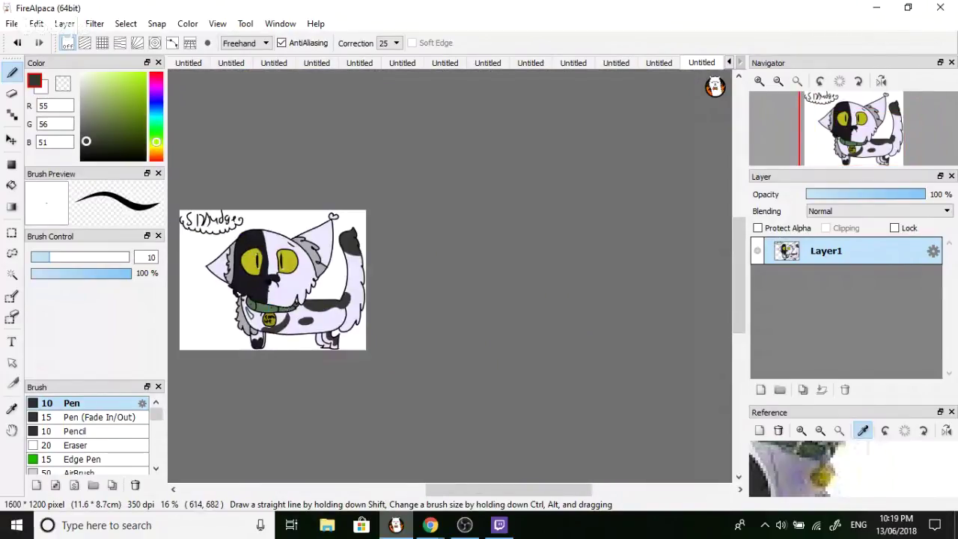
scroll(182, 261, "up", 4)
left_click(11, 185)
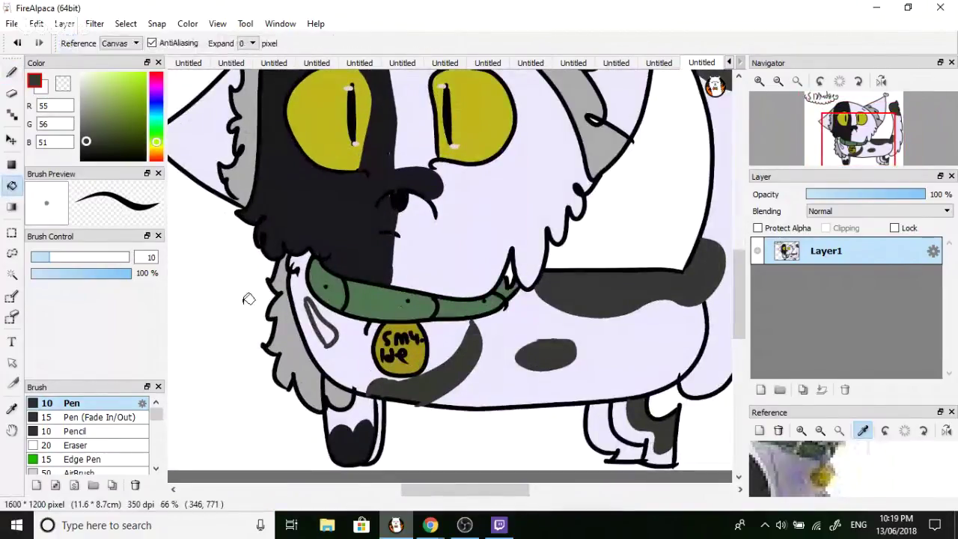
left_click(327, 330)
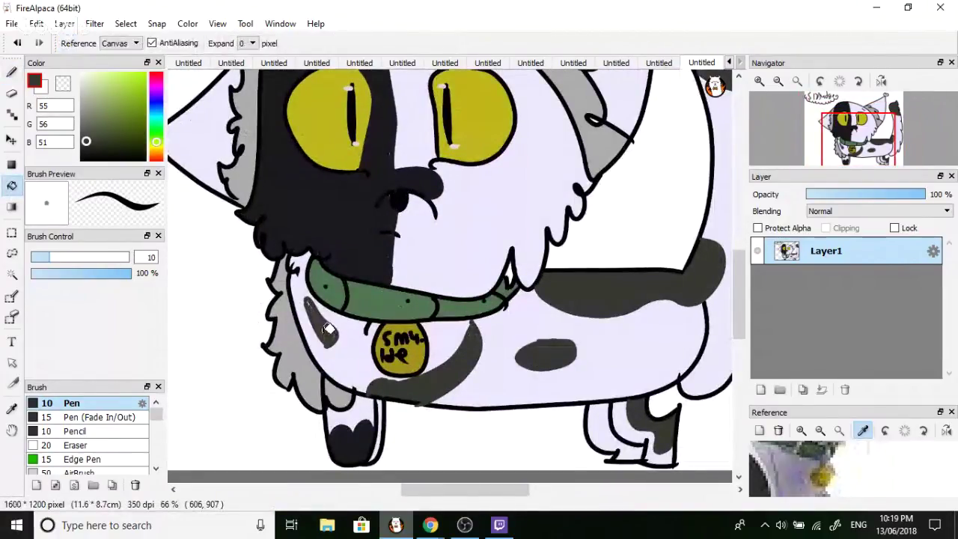
Set the pen to light blue (R 124, G 230, B 255) and draw a tear line under the eye on the black half of the face.
left_click(12, 72)
left_click(155, 122)
left_click_drag(155, 122, 121, 69)
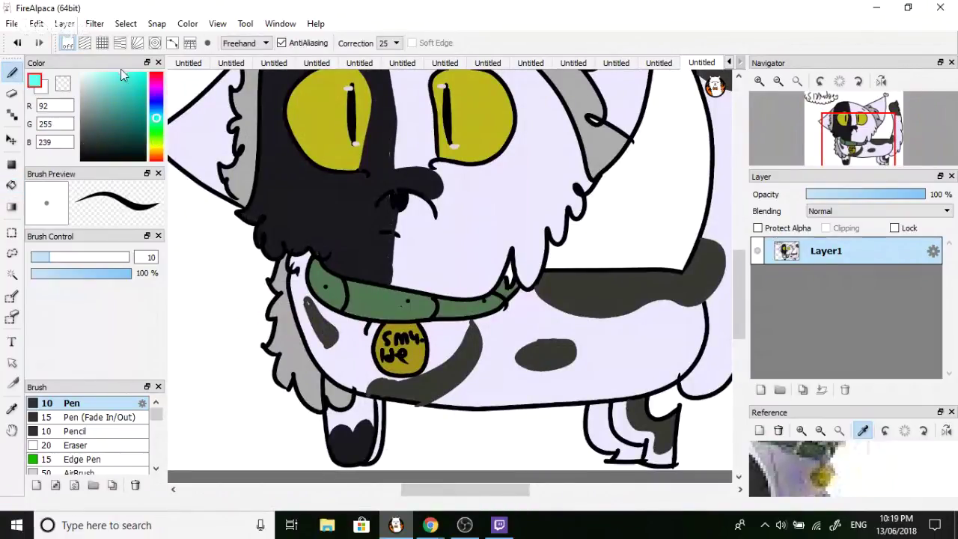
mouse_move(156, 121)
left_mouse_down()
mouse_move(214, 131)
mouse_move(238, 158)
mouse_move(283, 178)
mouse_move(388, 192)
mouse_move(271, 176)
left_mouse_up()
scroll(223, 153, "up", 3)
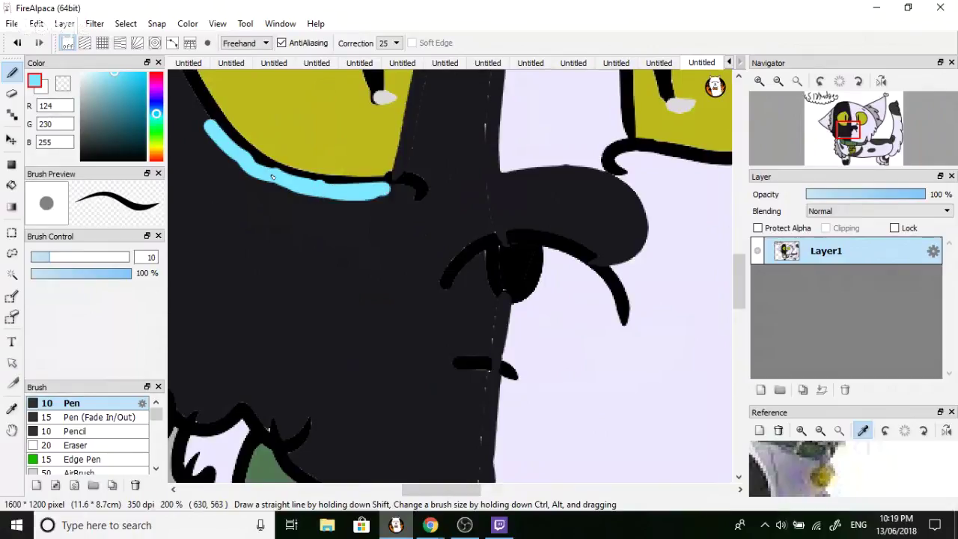
left_click_drag(207, 126, 194, 192)
left_click_drag(196, 142, 199, 223)
mouse_move(206, 165)
left_mouse_down()
mouse_move(188, 202)
mouse_move(204, 230)
mouse_move(196, 178)
mouse_move(213, 251)
left_mouse_up()
left_click_drag(181, 199, 200, 234)
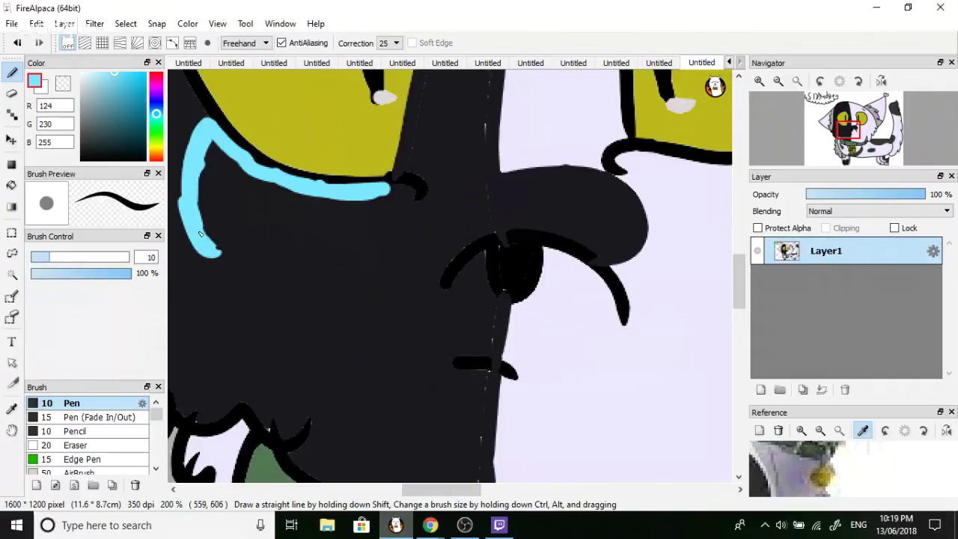
Draw a matching light blue tear line under the eye on the lavender half of the face.
scroll(232, 239, "down", 3)
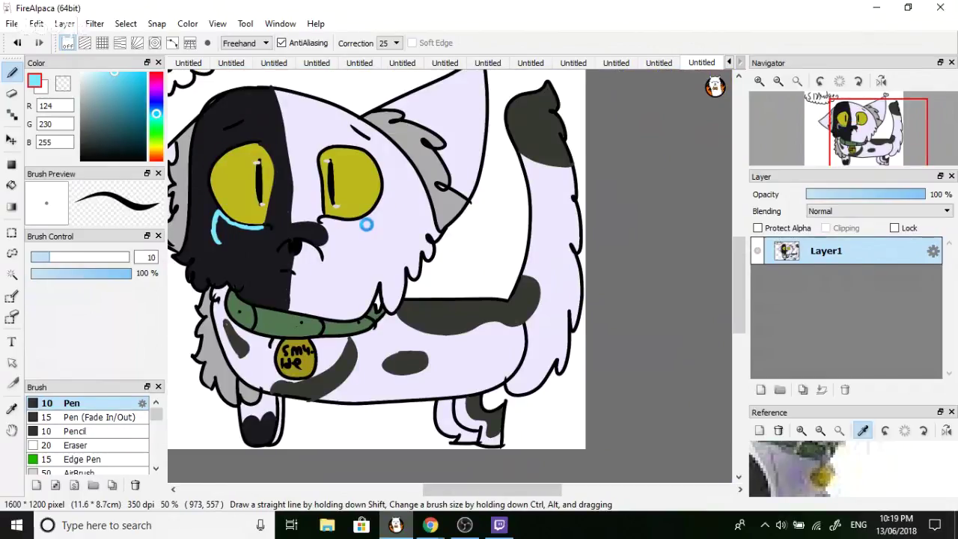
scroll(231, 214, "up", 4)
scroll(225, 210, "down", 6)
scroll(222, 204, "up", 6)
mouse_move(221, 204)
left_mouse_down()
mouse_move(261, 222)
mouse_move(309, 224)
mouse_move(389, 196)
left_mouse_up()
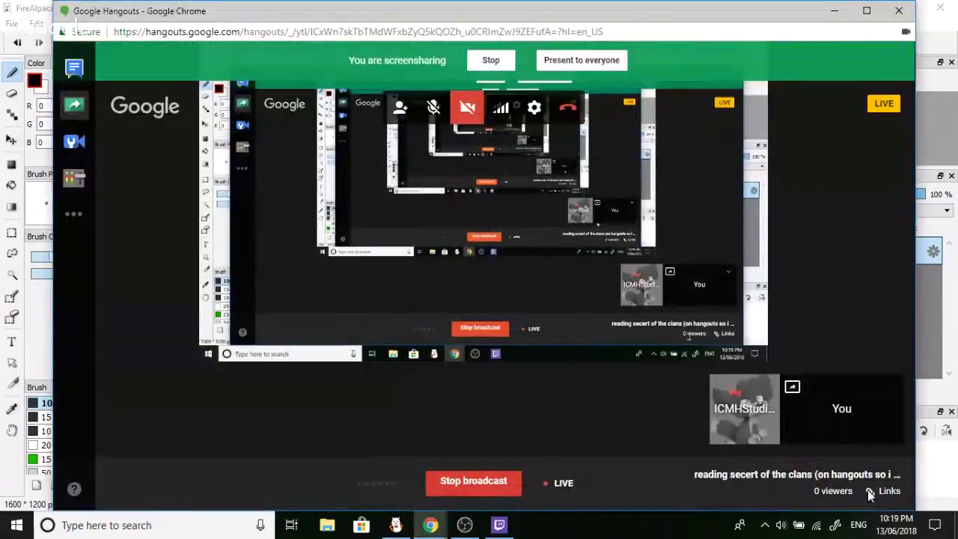
Open the Hangouts call window and show the other participant in the main view, followed by the own shared screen.
left_click(431, 525)
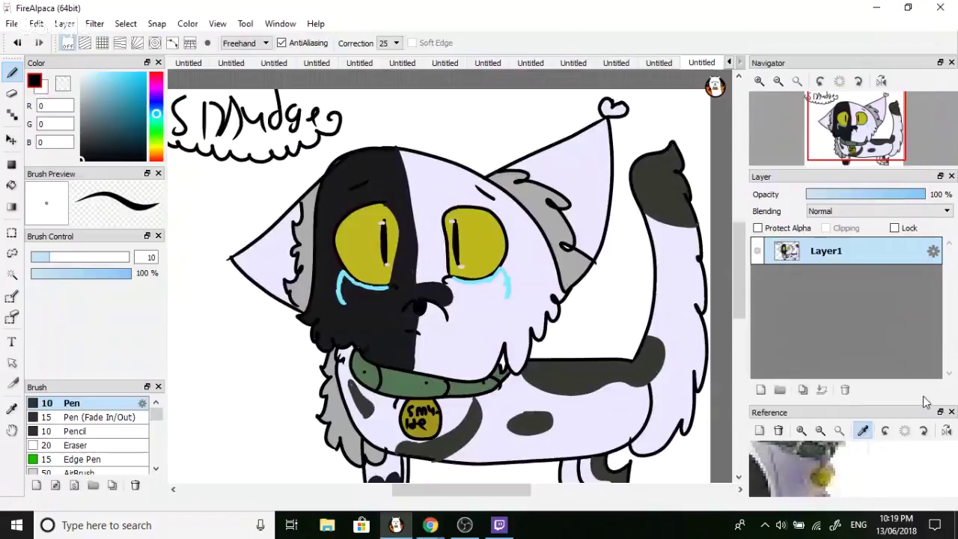
left_click(431, 526)
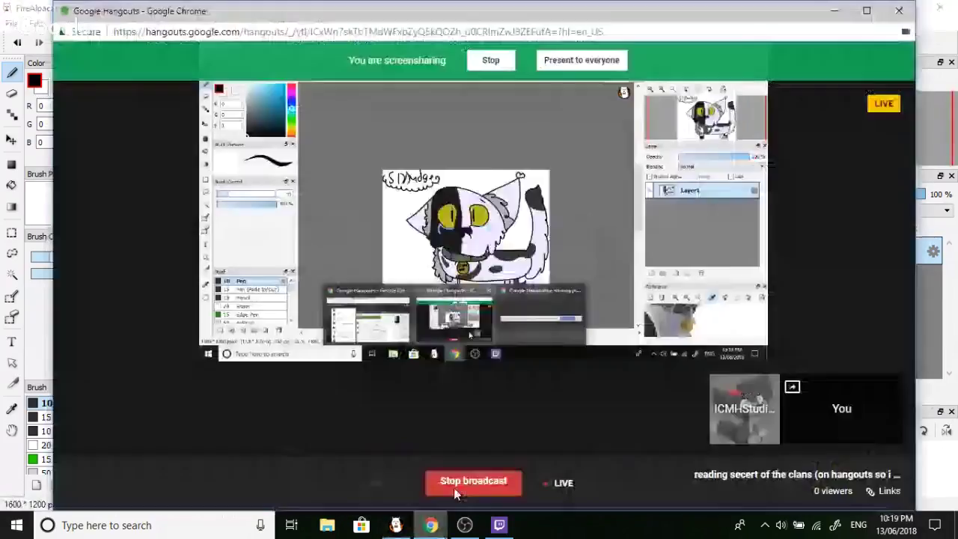
left_click(718, 397)
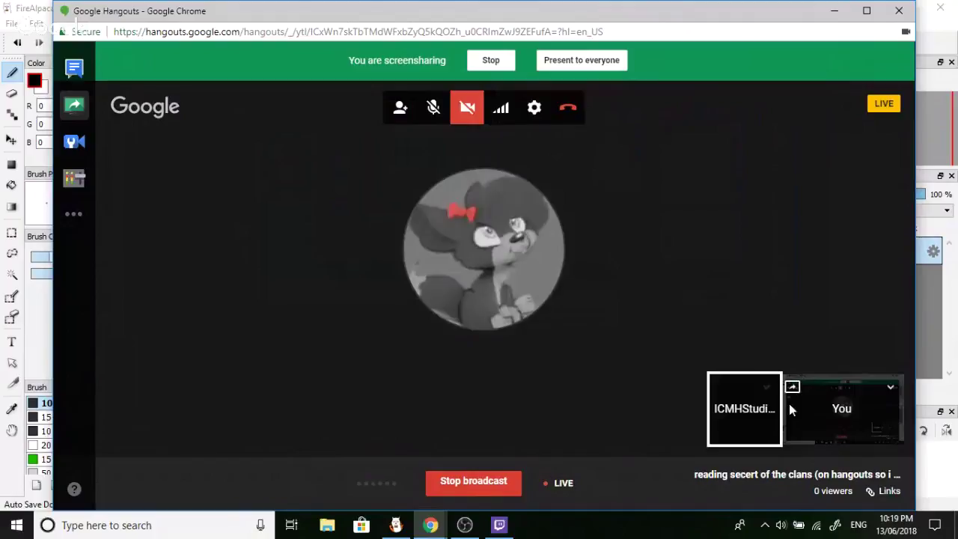
left_click(786, 402)
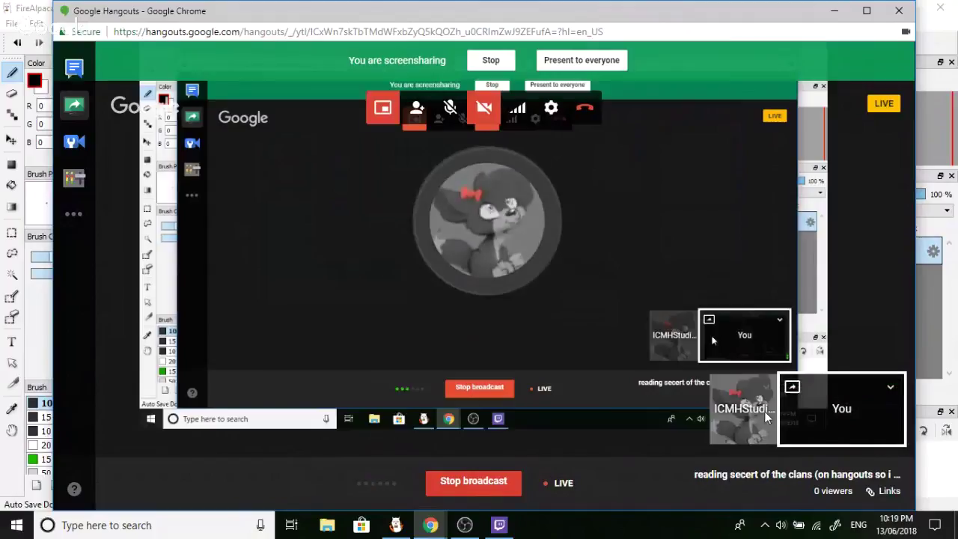